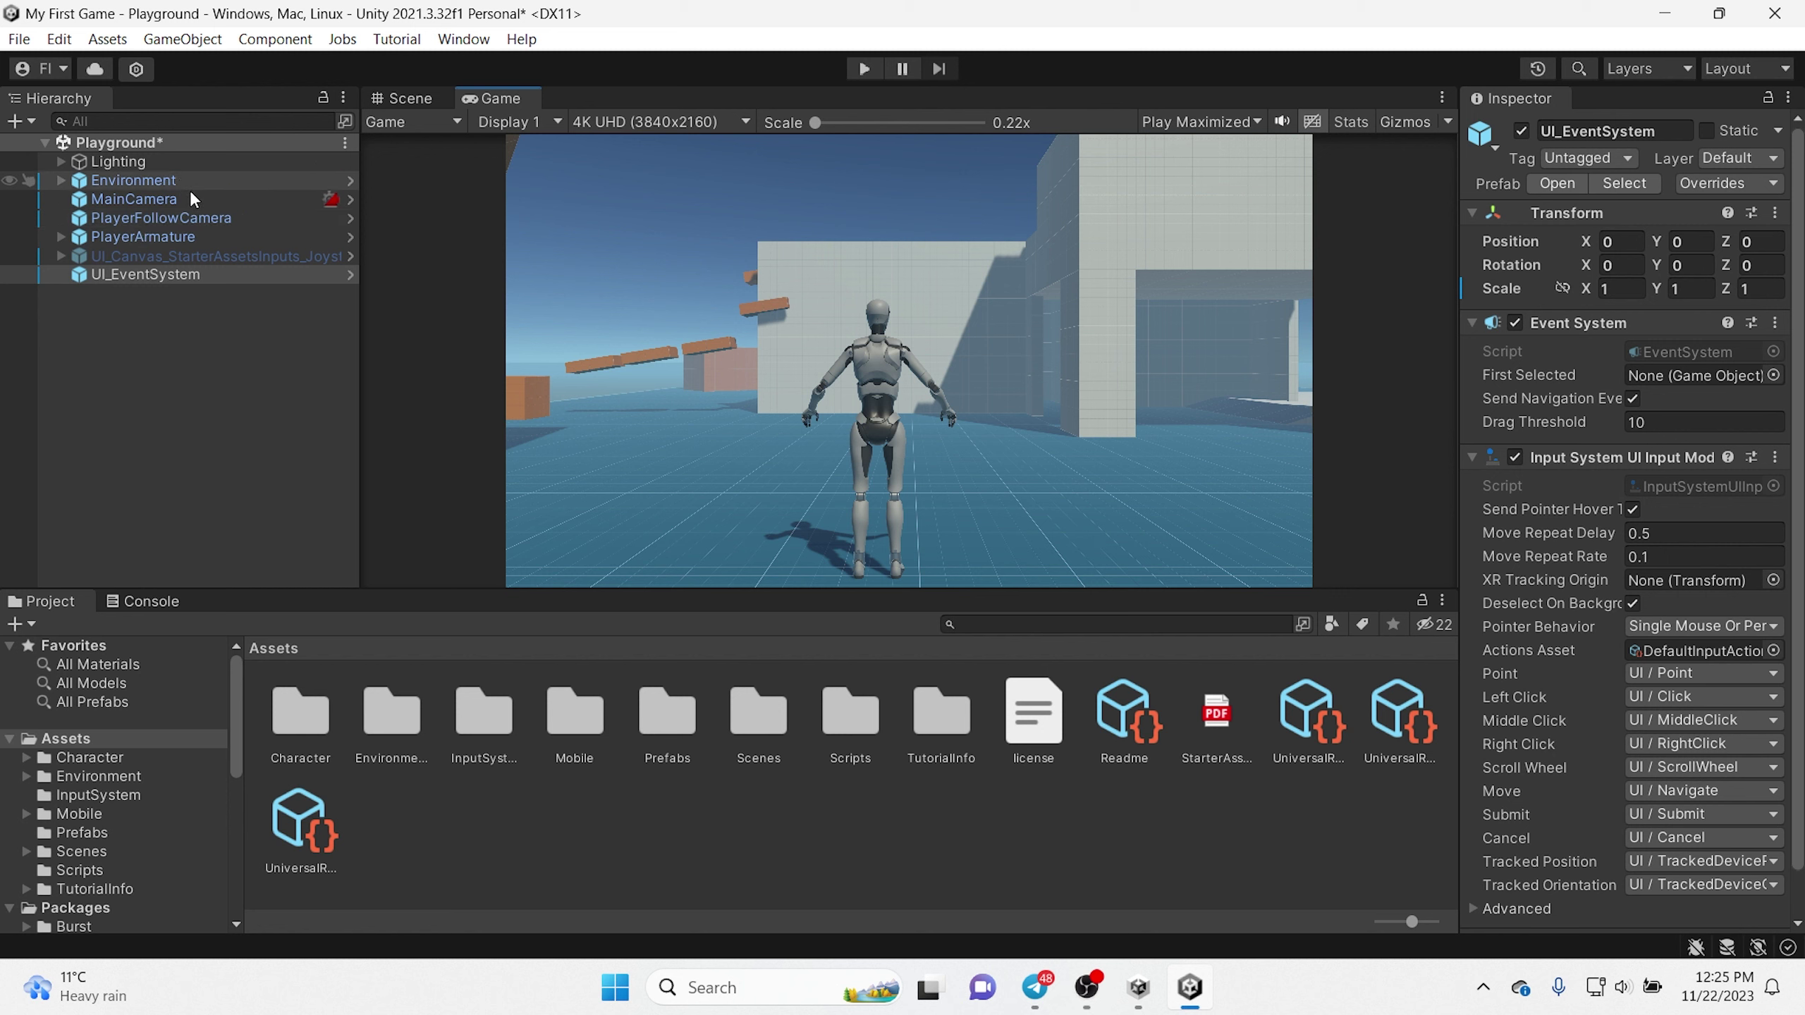
# Step: Inspect Lighting, Environment, MainCamera, PlayerArmature, PlayerFollowCamera and the joystick canvas in the Hierarchy
pyautogui.click(200, 160)
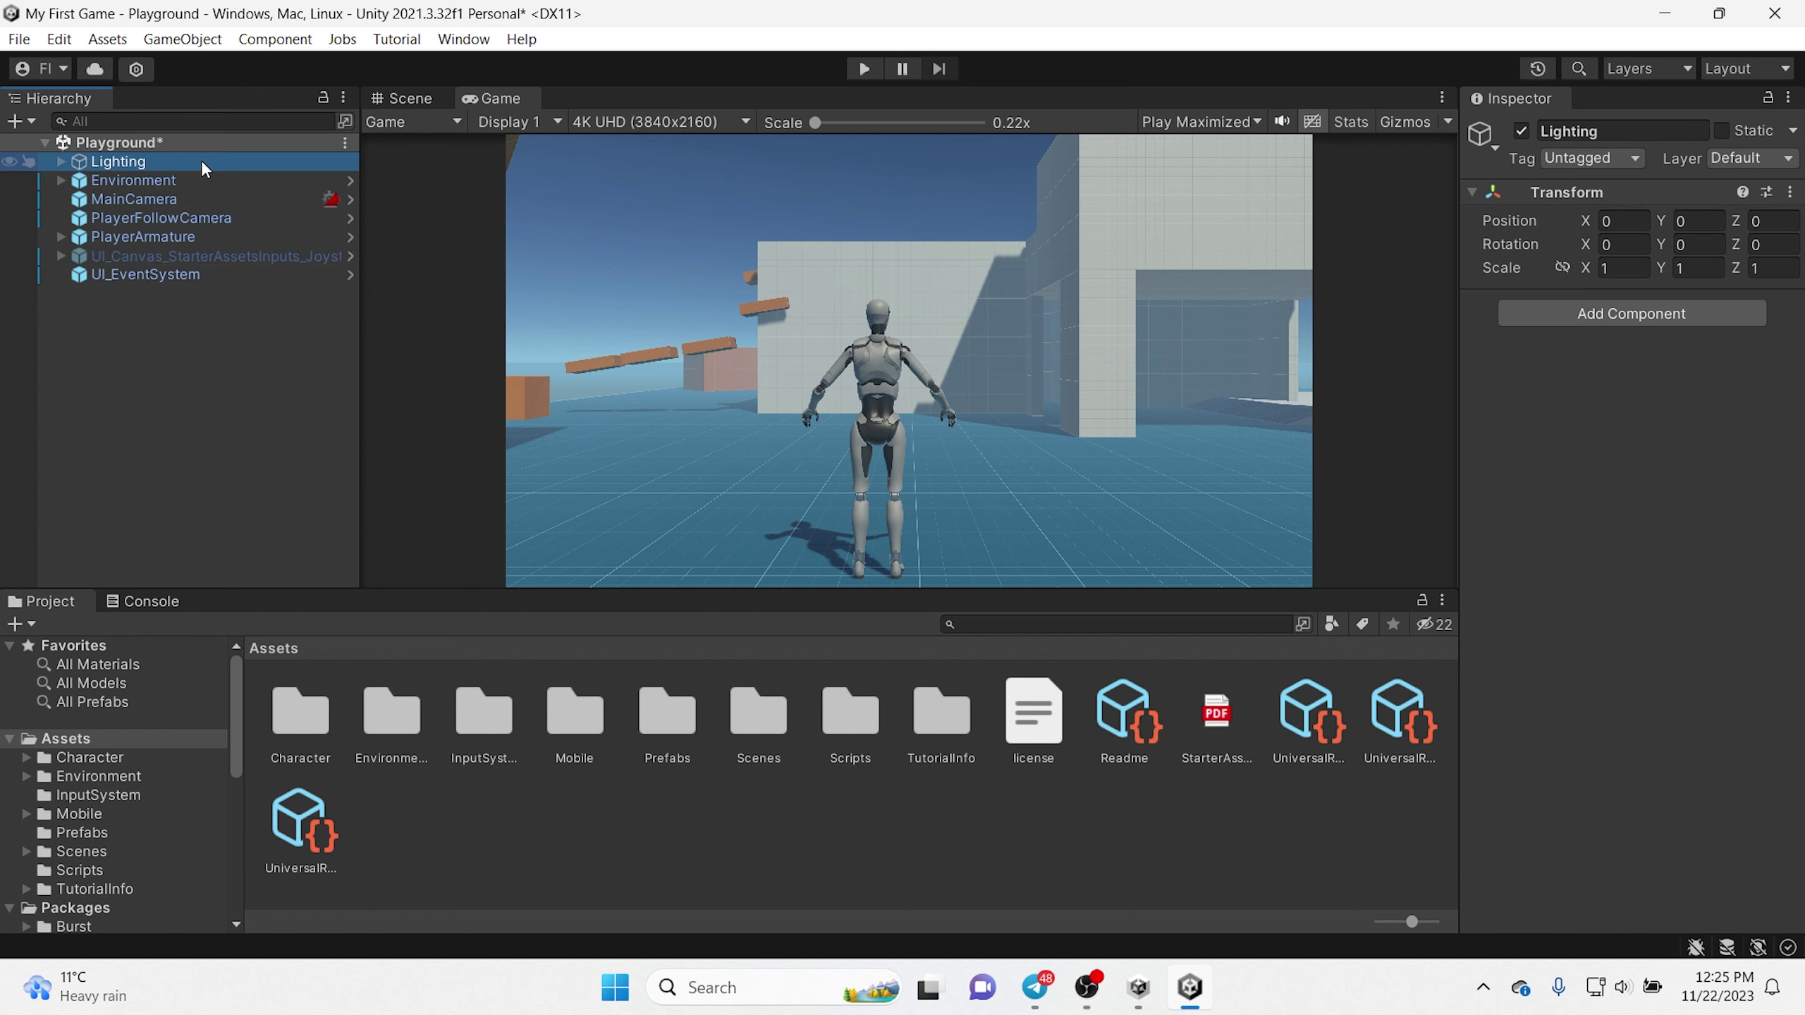
pyautogui.click(200, 177)
pyautogui.click(208, 193)
pyautogui.click(224, 237)
pyautogui.click(226, 218)
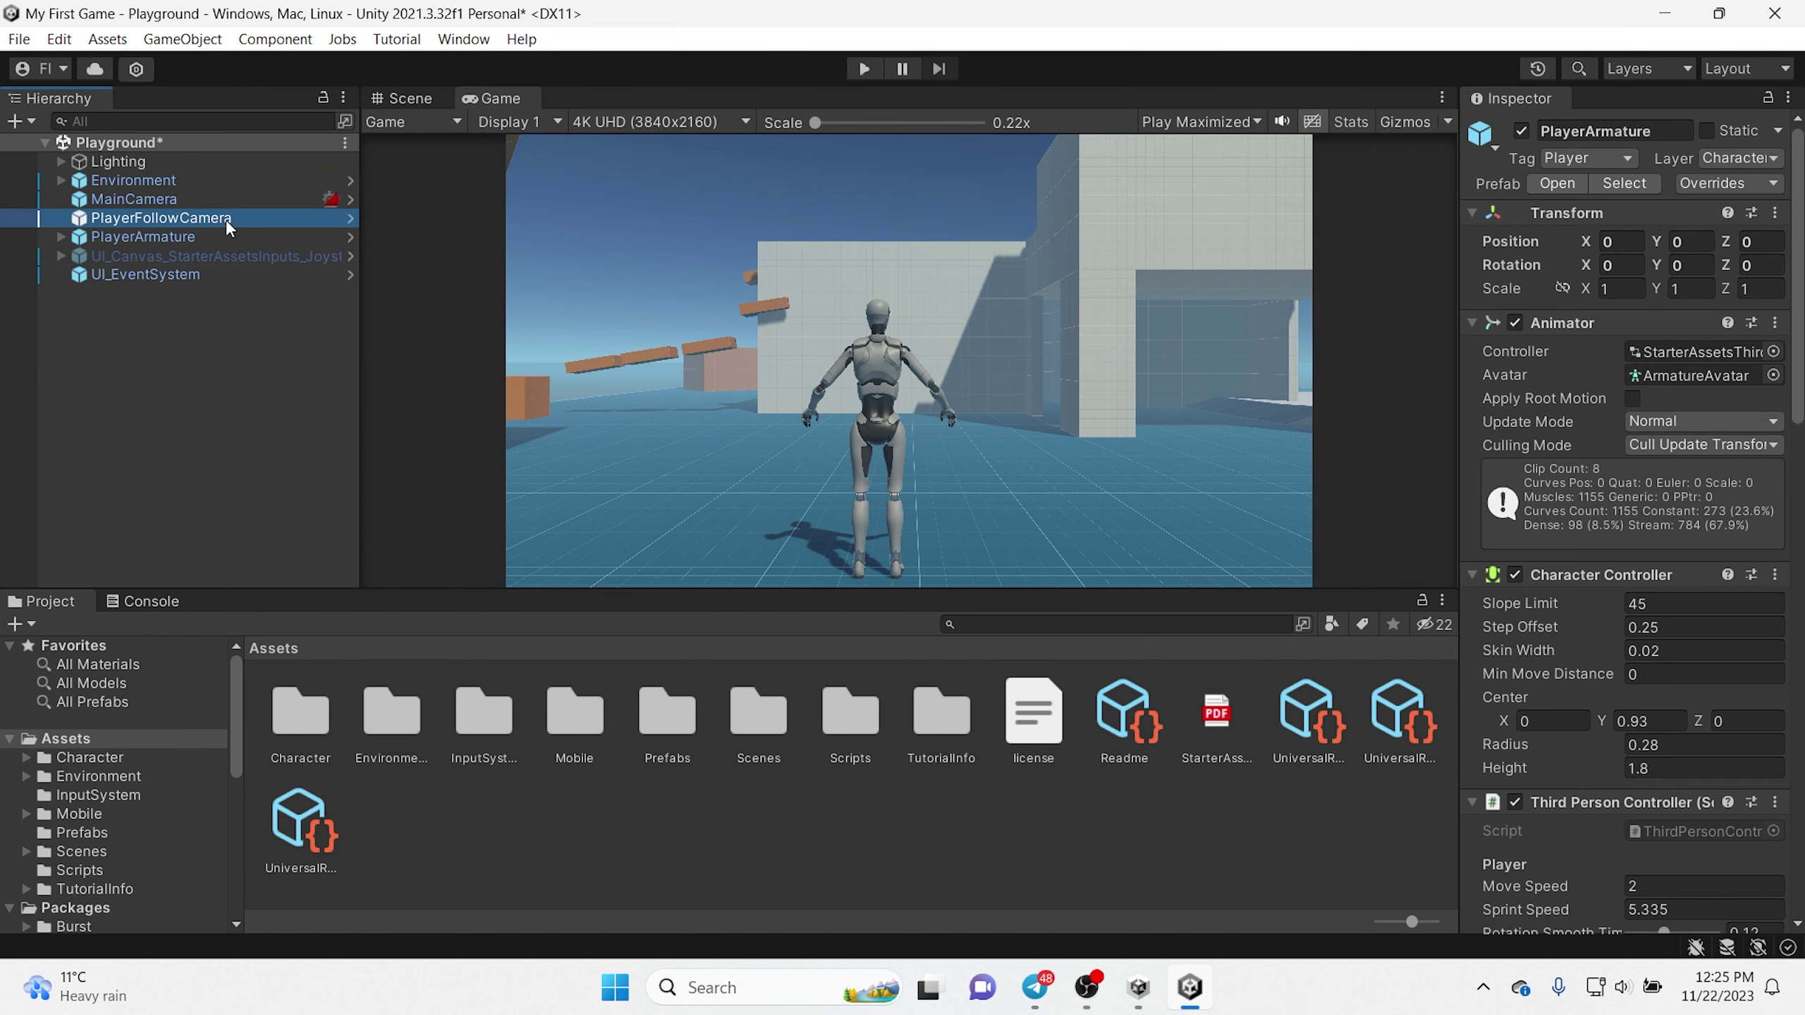
pyautogui.click(237, 237)
pyautogui.click(238, 256)
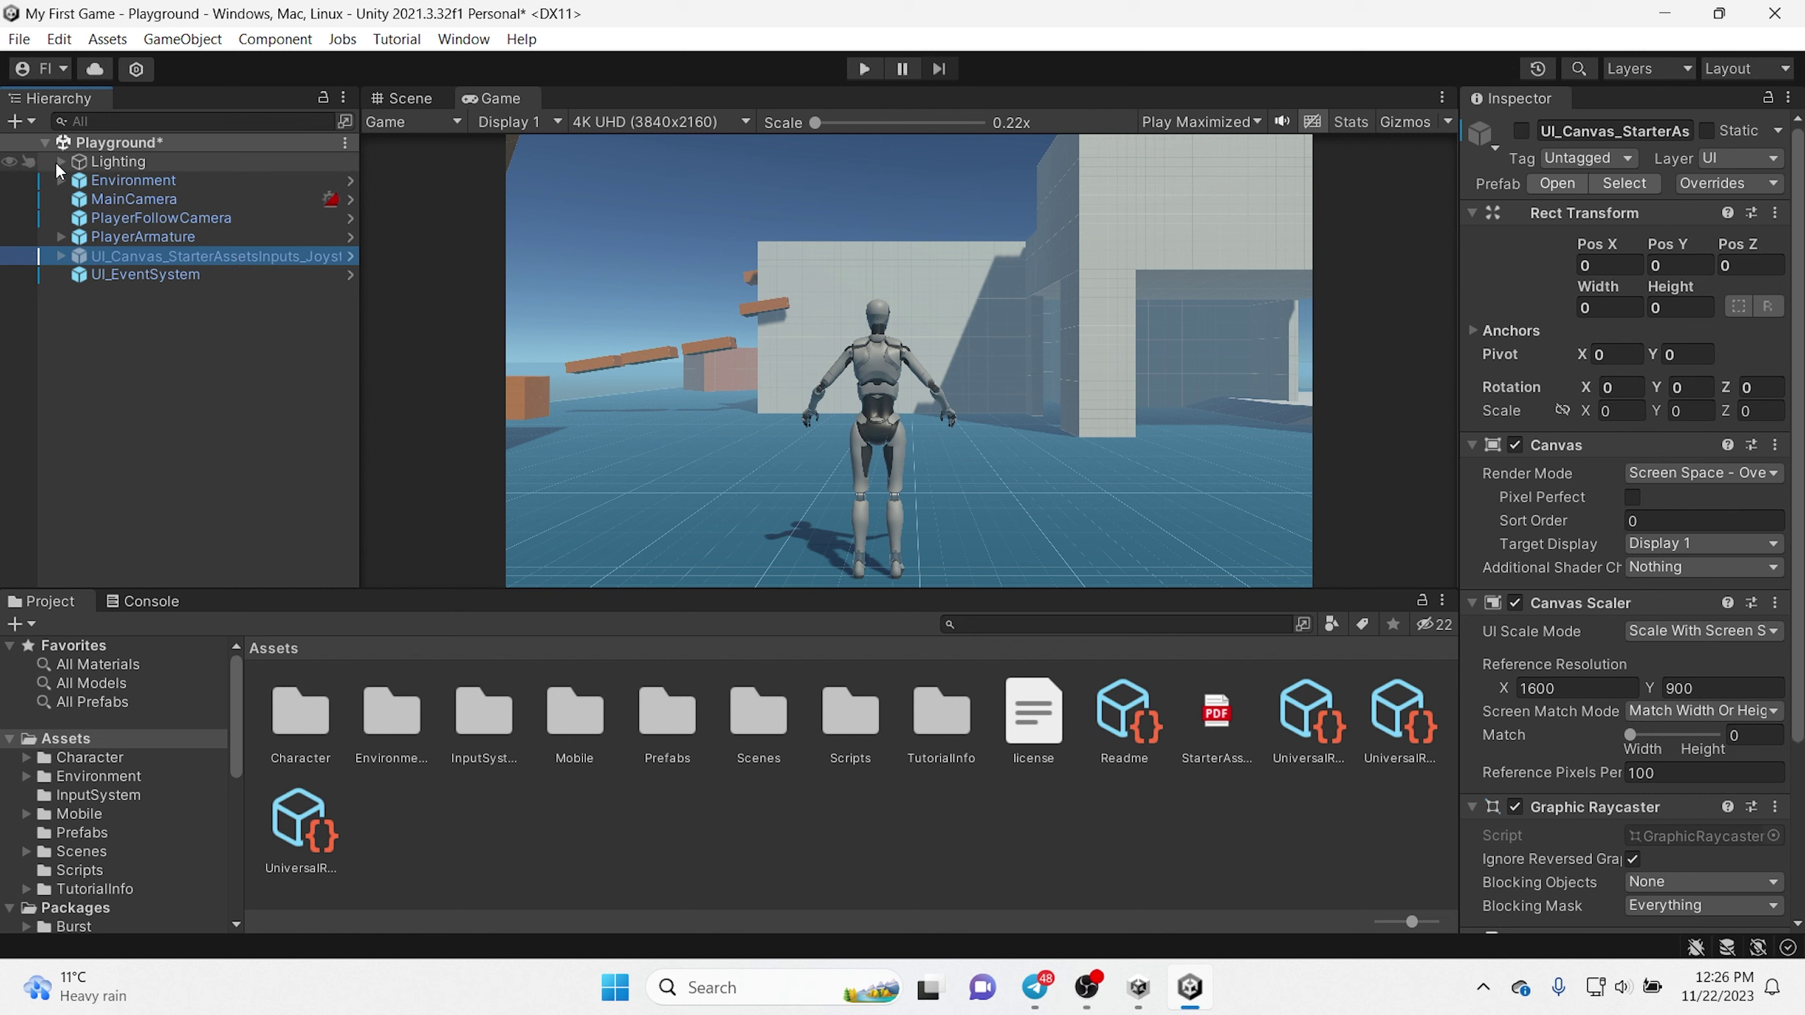
# Step: Frame Lighting in the Scene view, orbit the level, and undo an accidental Lighting move
pyautogui.click(172, 160)
pyautogui.click(406, 97)
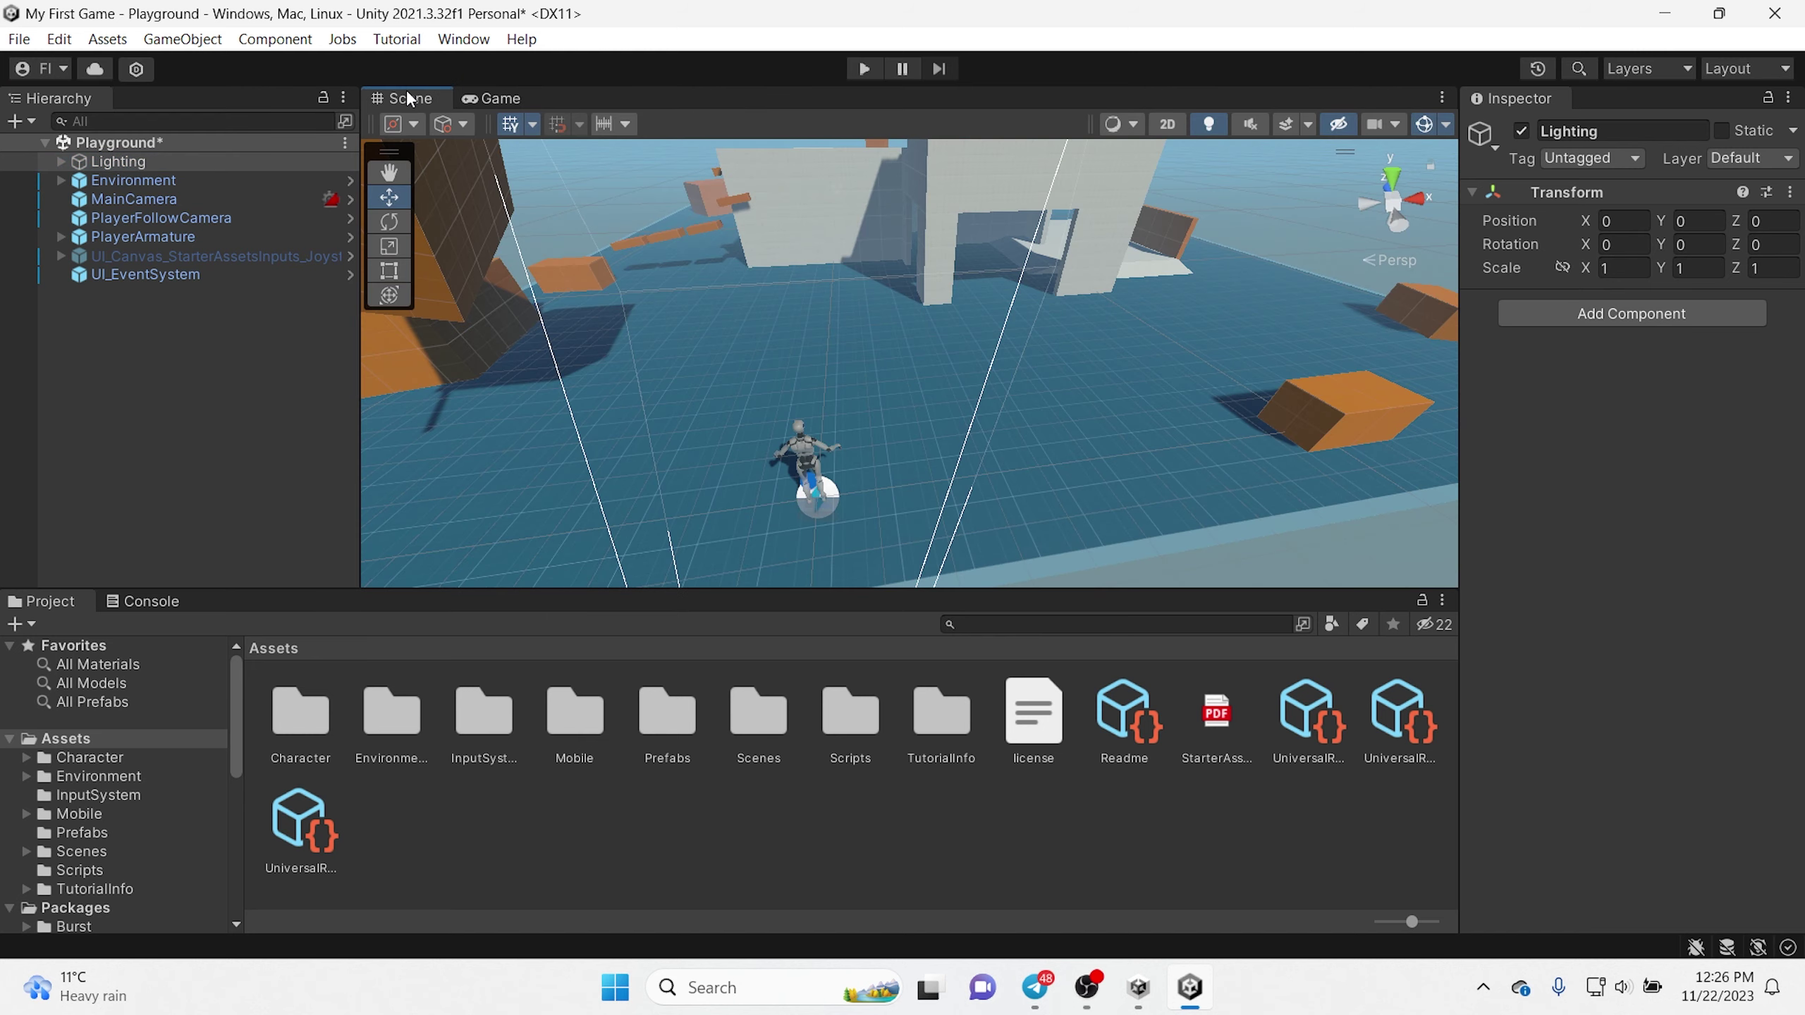
pyautogui.doubleClick(171, 161)
pyautogui.moveTo(473, 191)
pyautogui.keyDown('alt'); pyautogui.mouseDown()
pyautogui.moveTo(891, 279)
pyautogui.moveTo(1042, 285)
pyautogui.moveTo(950, 224)
pyautogui.mouseUp(); pyautogui.keyUp('alt')
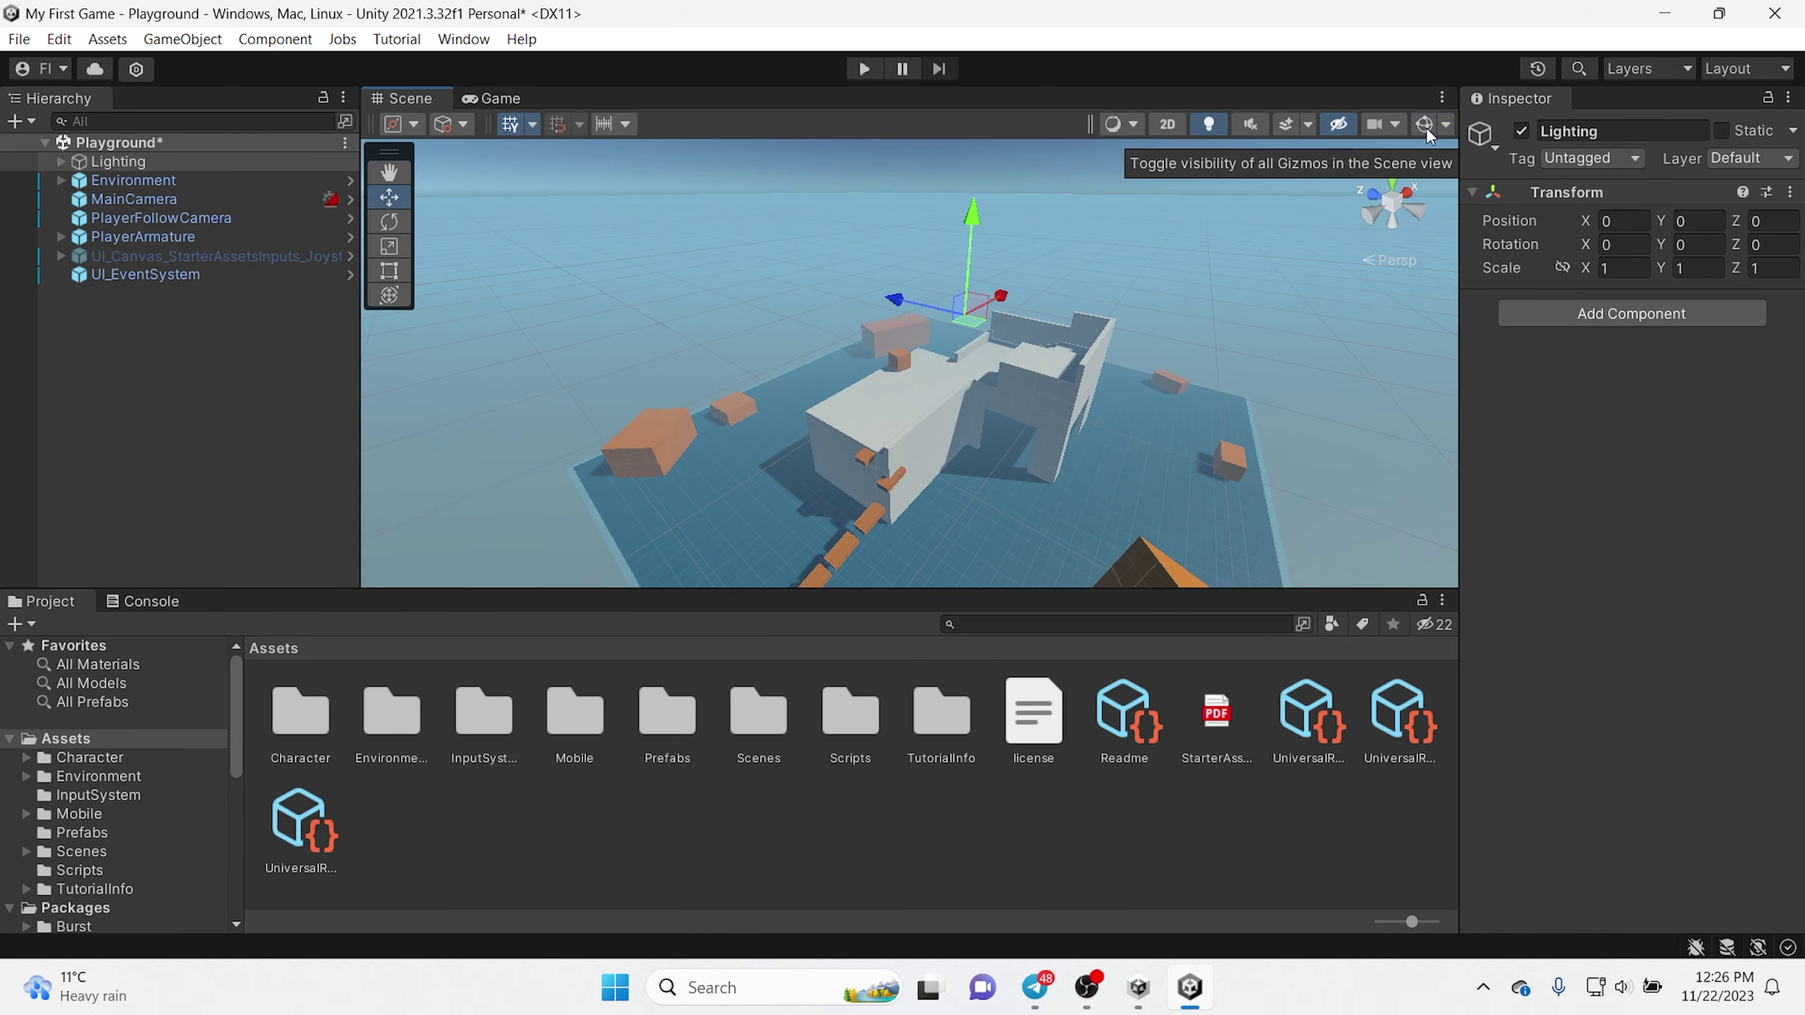
pyautogui.moveTo(1112, 231)
pyautogui.keyDown('alt'); pyautogui.mouseDown()
pyautogui.moveTo(1140, 306)
pyautogui.moveTo(829, 260)
pyautogui.moveTo(883, 287)
pyautogui.mouseUp(); pyautogui.keyUp('alt')
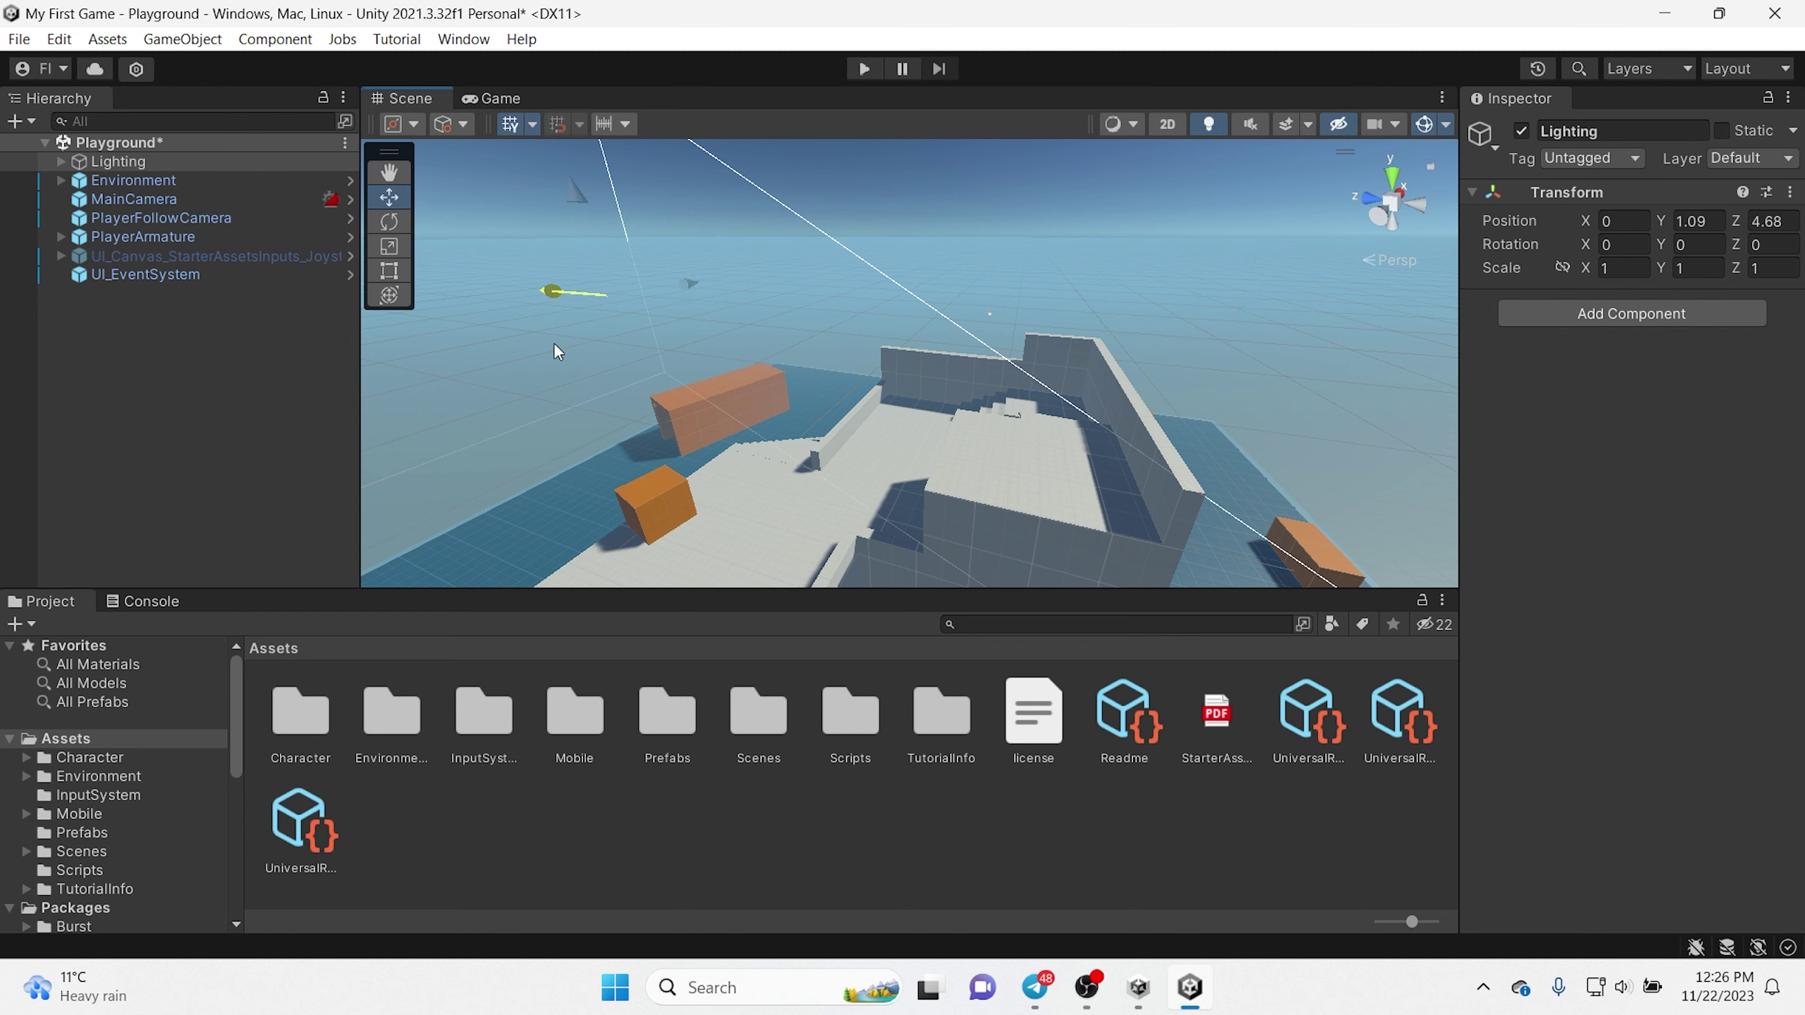
pyautogui.moveTo(553, 342); pyautogui.dragTo(1177, 423)
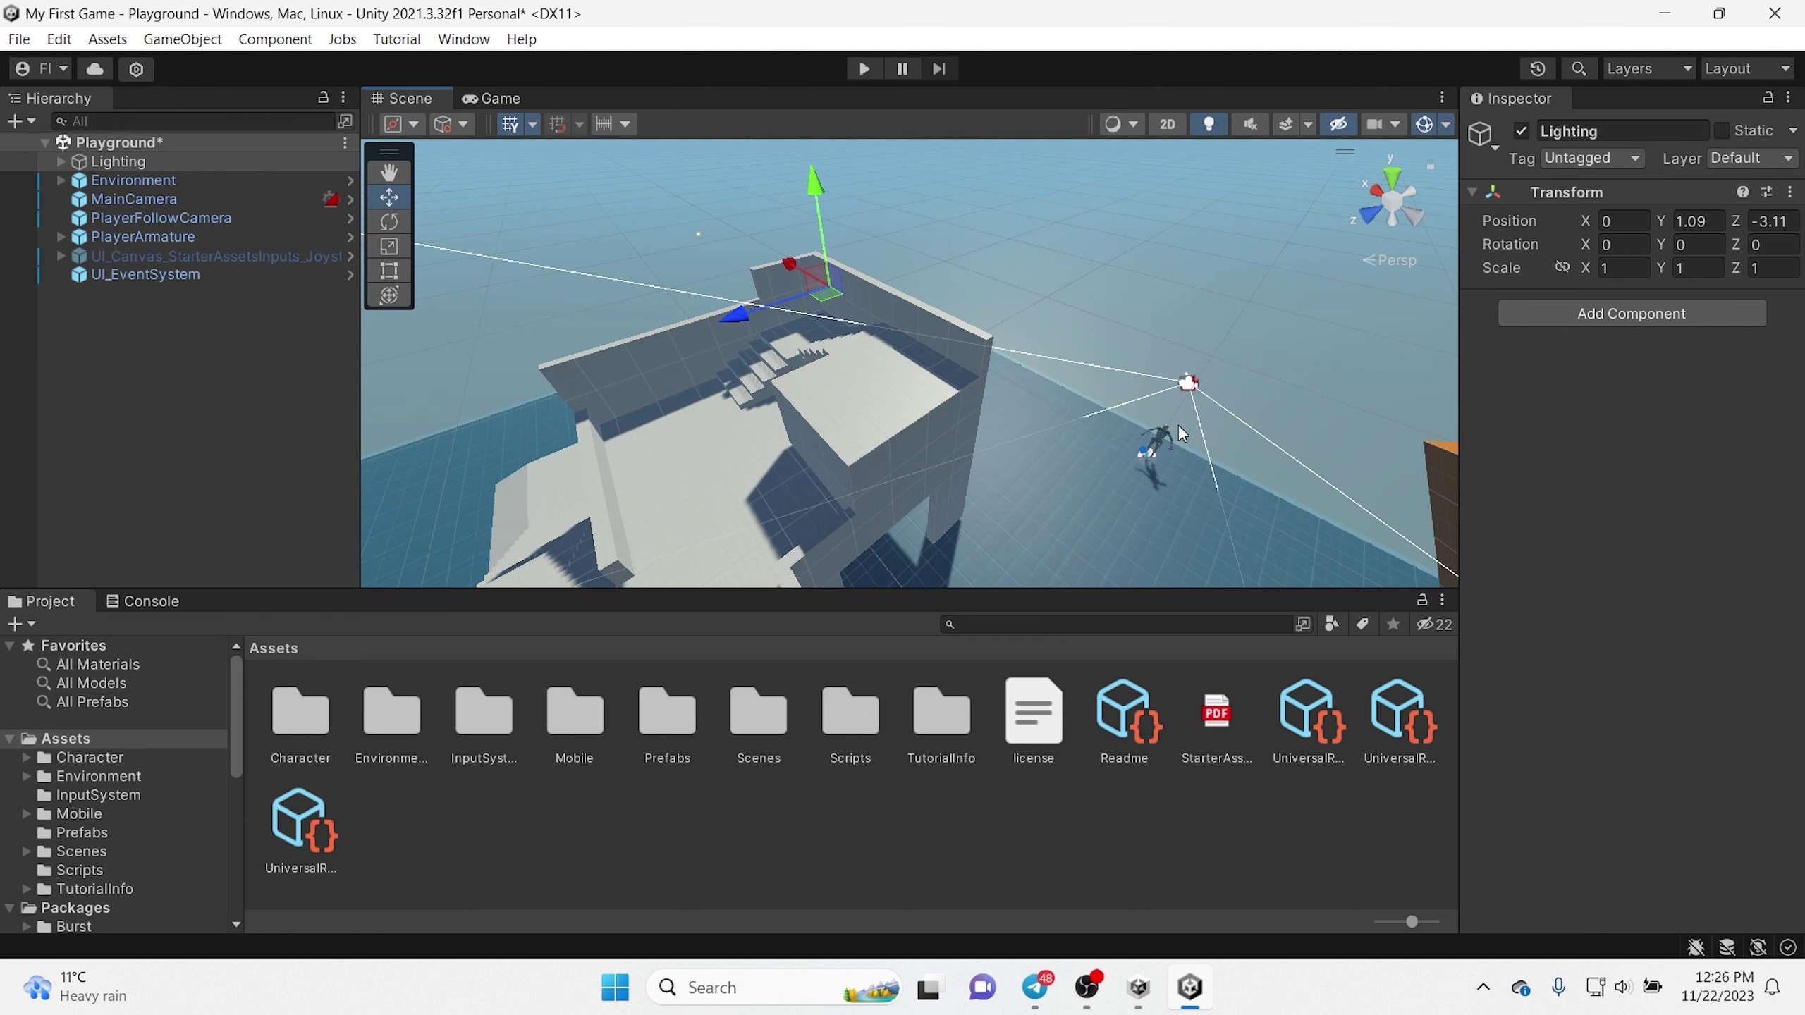
pyautogui.hotkey('ctrl', 'z')
pyautogui.press('f')
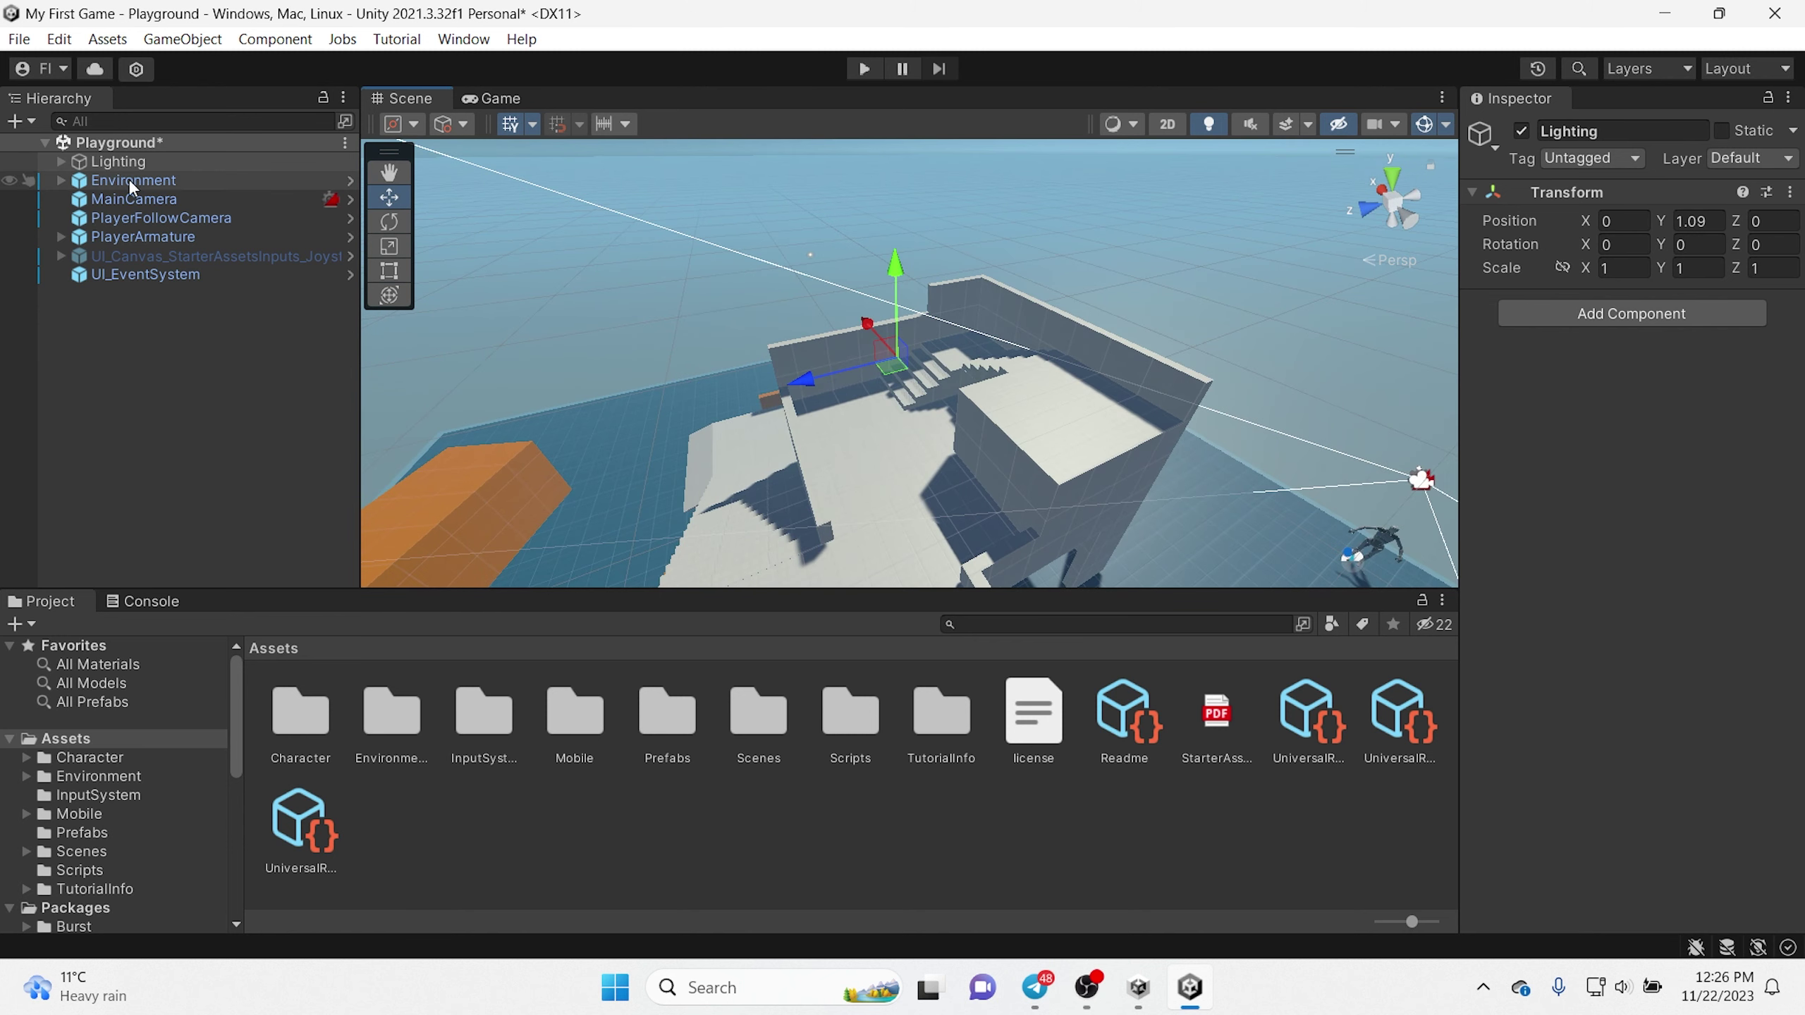
# Step: Frame Environment, MainCamera and PlayerFollowCamera in turn, orbiting to show the character beside the follow camera
pyautogui.click(156, 182)
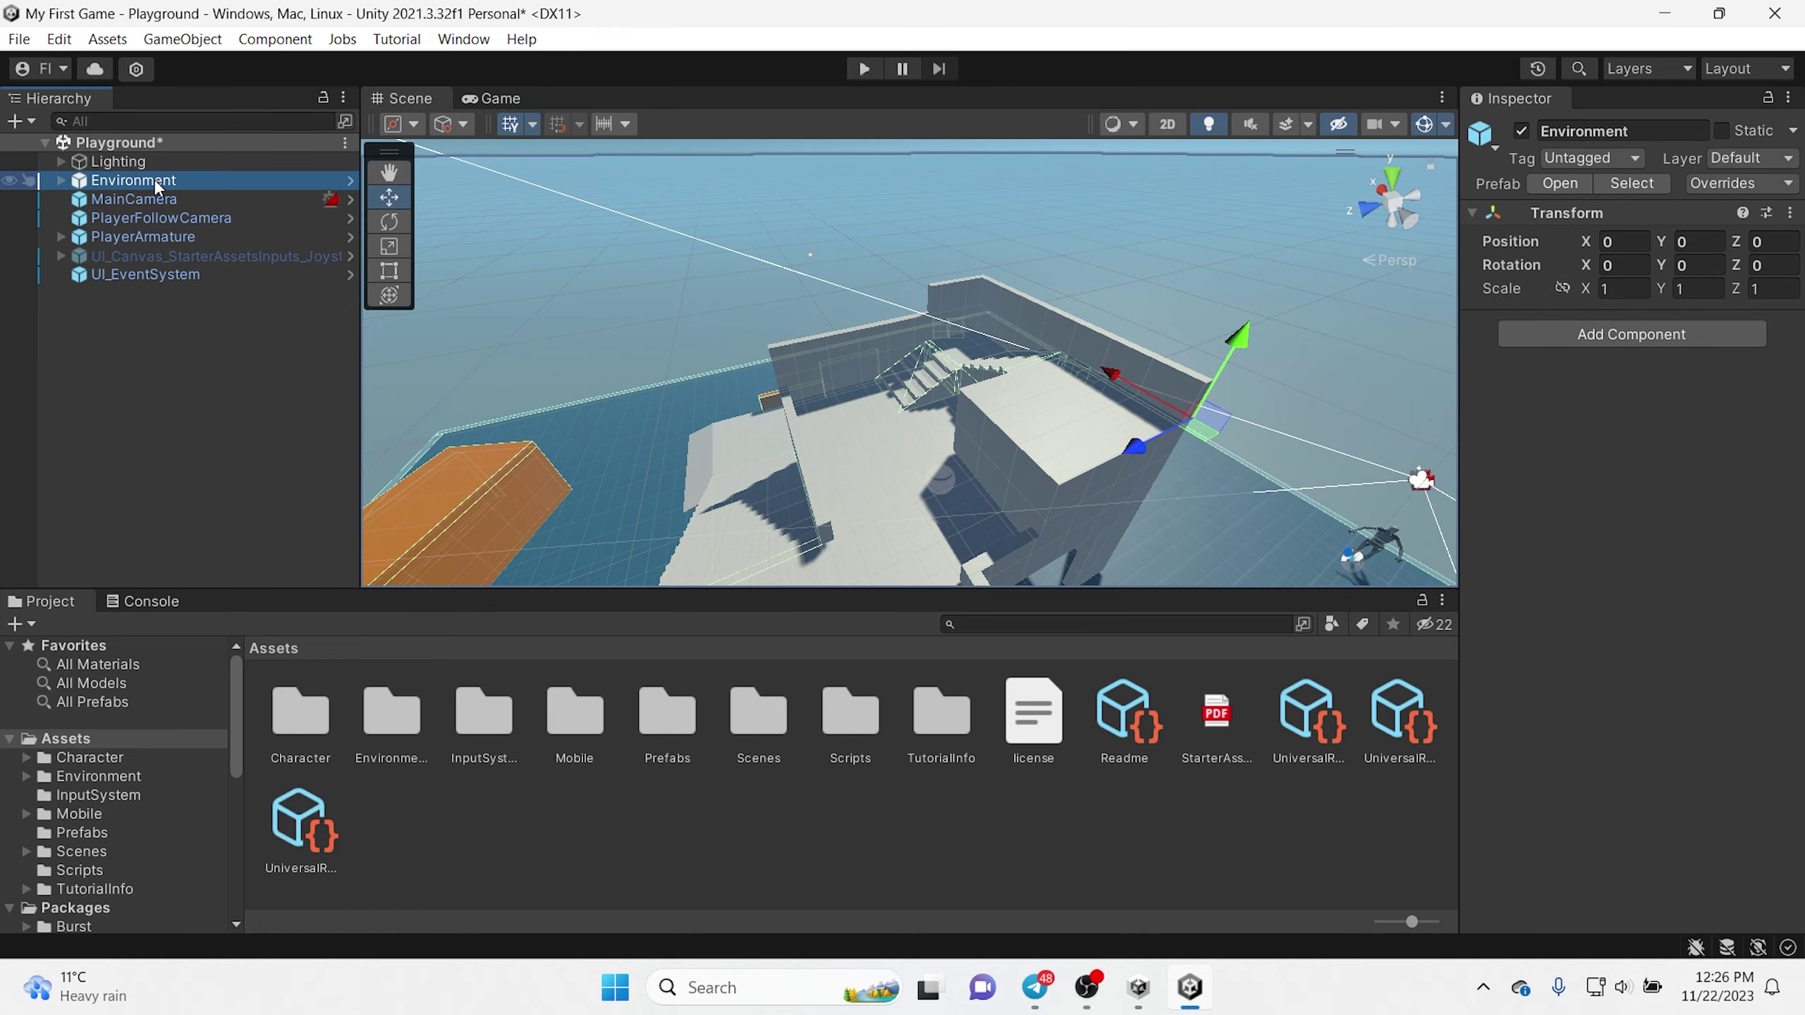
pyautogui.doubleClick(150, 180)
pyautogui.moveTo(462, 234)
pyautogui.keyDown('alt'); pyautogui.mouseDown()
pyautogui.moveTo(674, 340)
pyautogui.moveTo(745, 314)
pyautogui.moveTo(747, 349)
pyautogui.moveTo(878, 228)
pyautogui.moveTo(776, 362)
pyautogui.moveTo(782, 343)
pyautogui.mouseUp(); pyautogui.keyUp('alt')
pyautogui.doubleClick(191, 198)
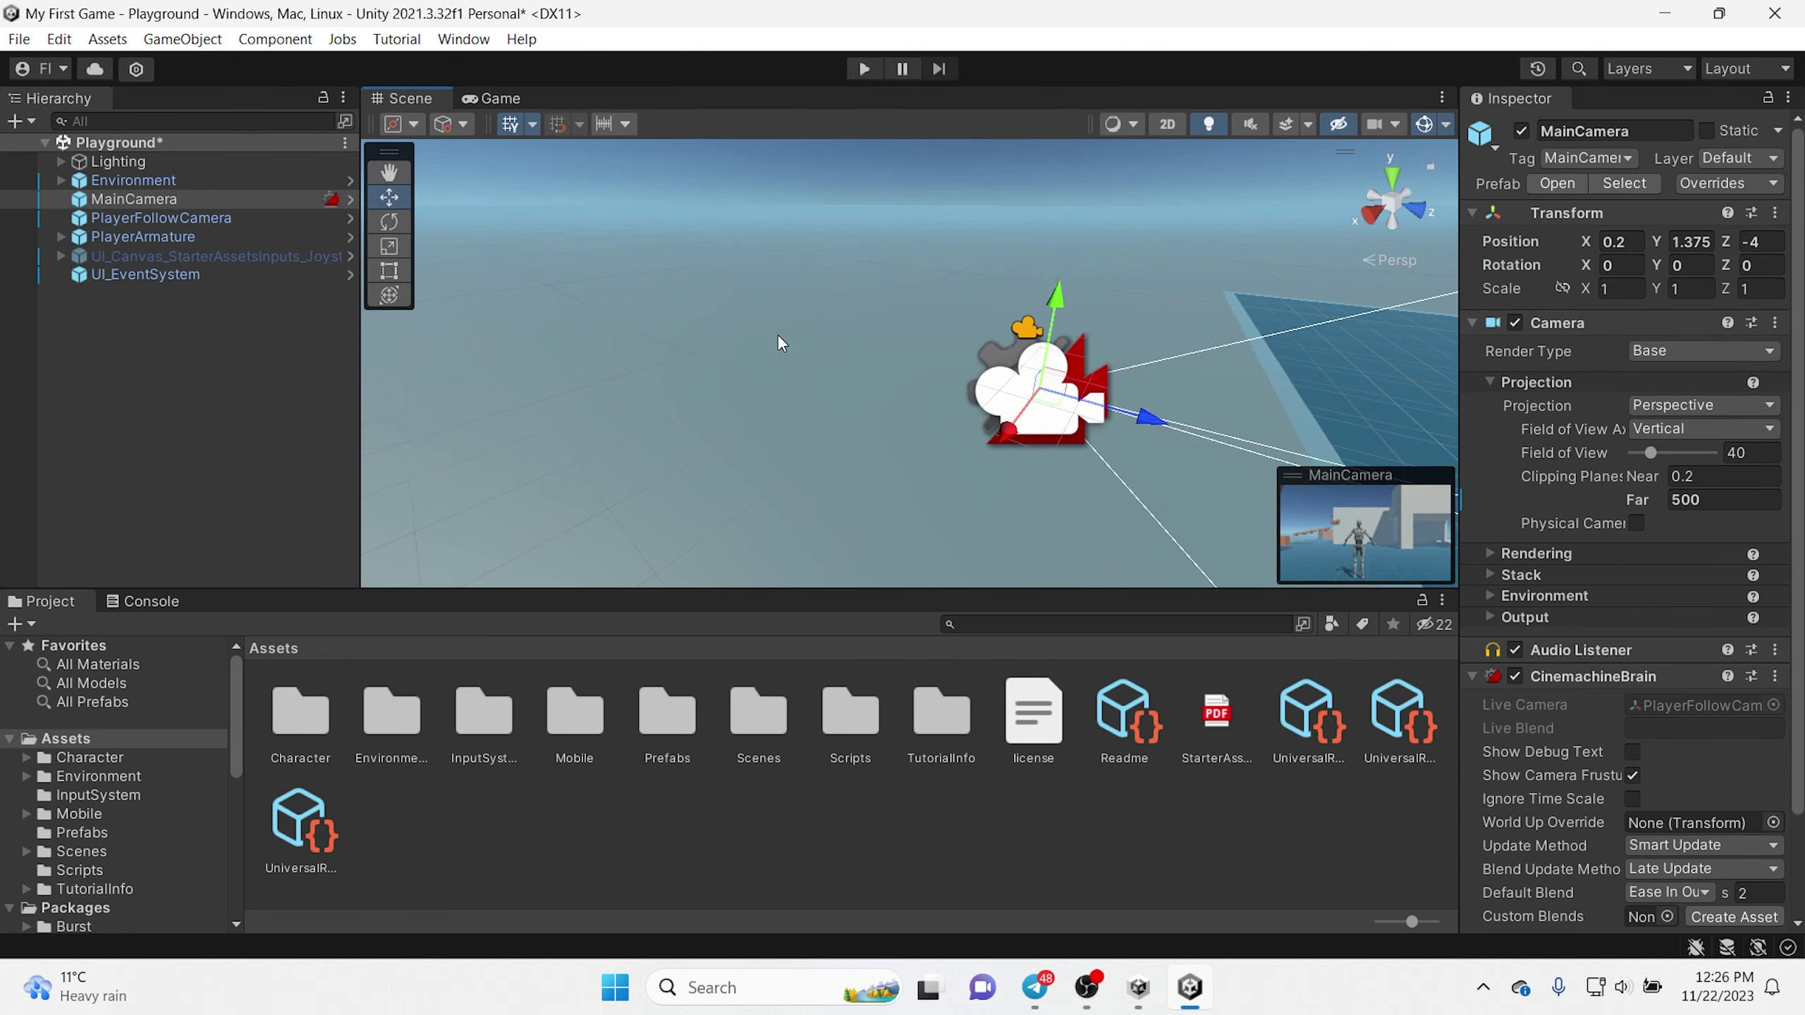
pyautogui.doubleClick(184, 224)
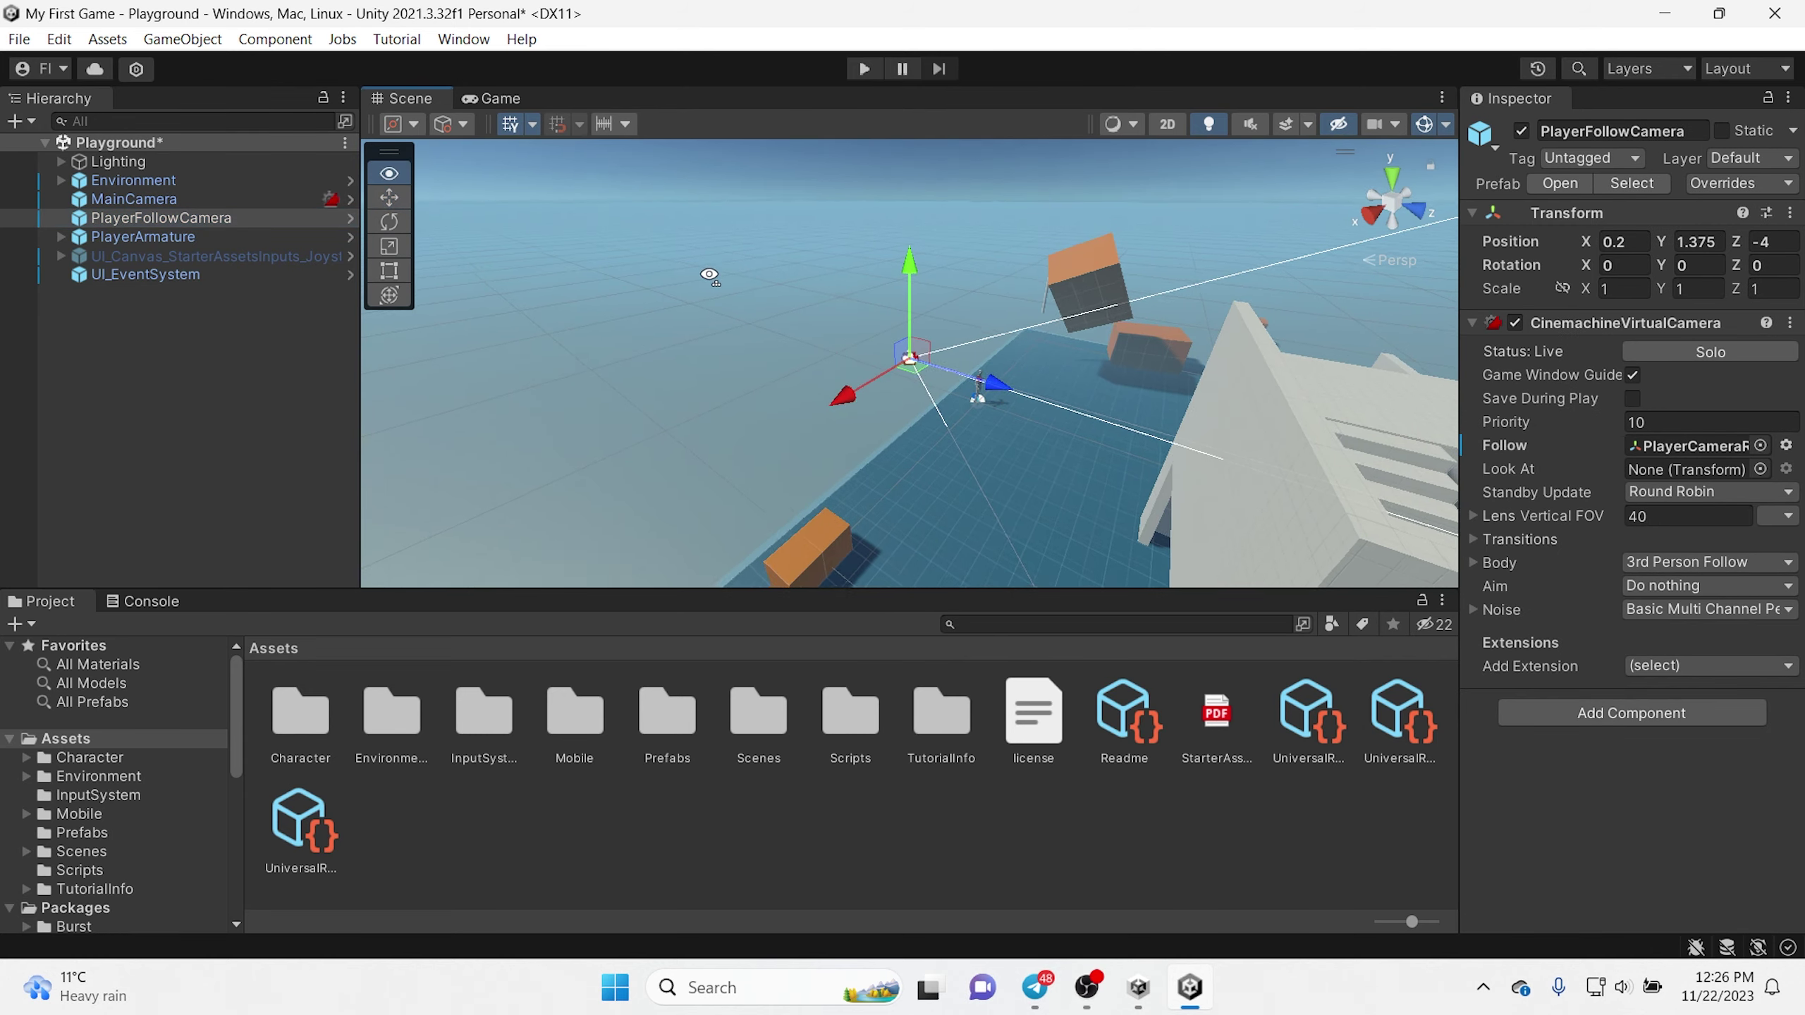
pyautogui.moveTo(709, 276)
pyautogui.keyDown('alt'); pyautogui.mouseDown()
pyautogui.moveTo(962, 297)
pyautogui.moveTo(684, 262)
pyautogui.moveTo(984, 344)
pyautogui.moveTo(666, 226)
pyautogui.moveTo(922, 303)
pyautogui.moveTo(644, 290)
pyautogui.moveTo(676, 313)
pyautogui.mouseUp(); pyautogui.keyUp('alt')
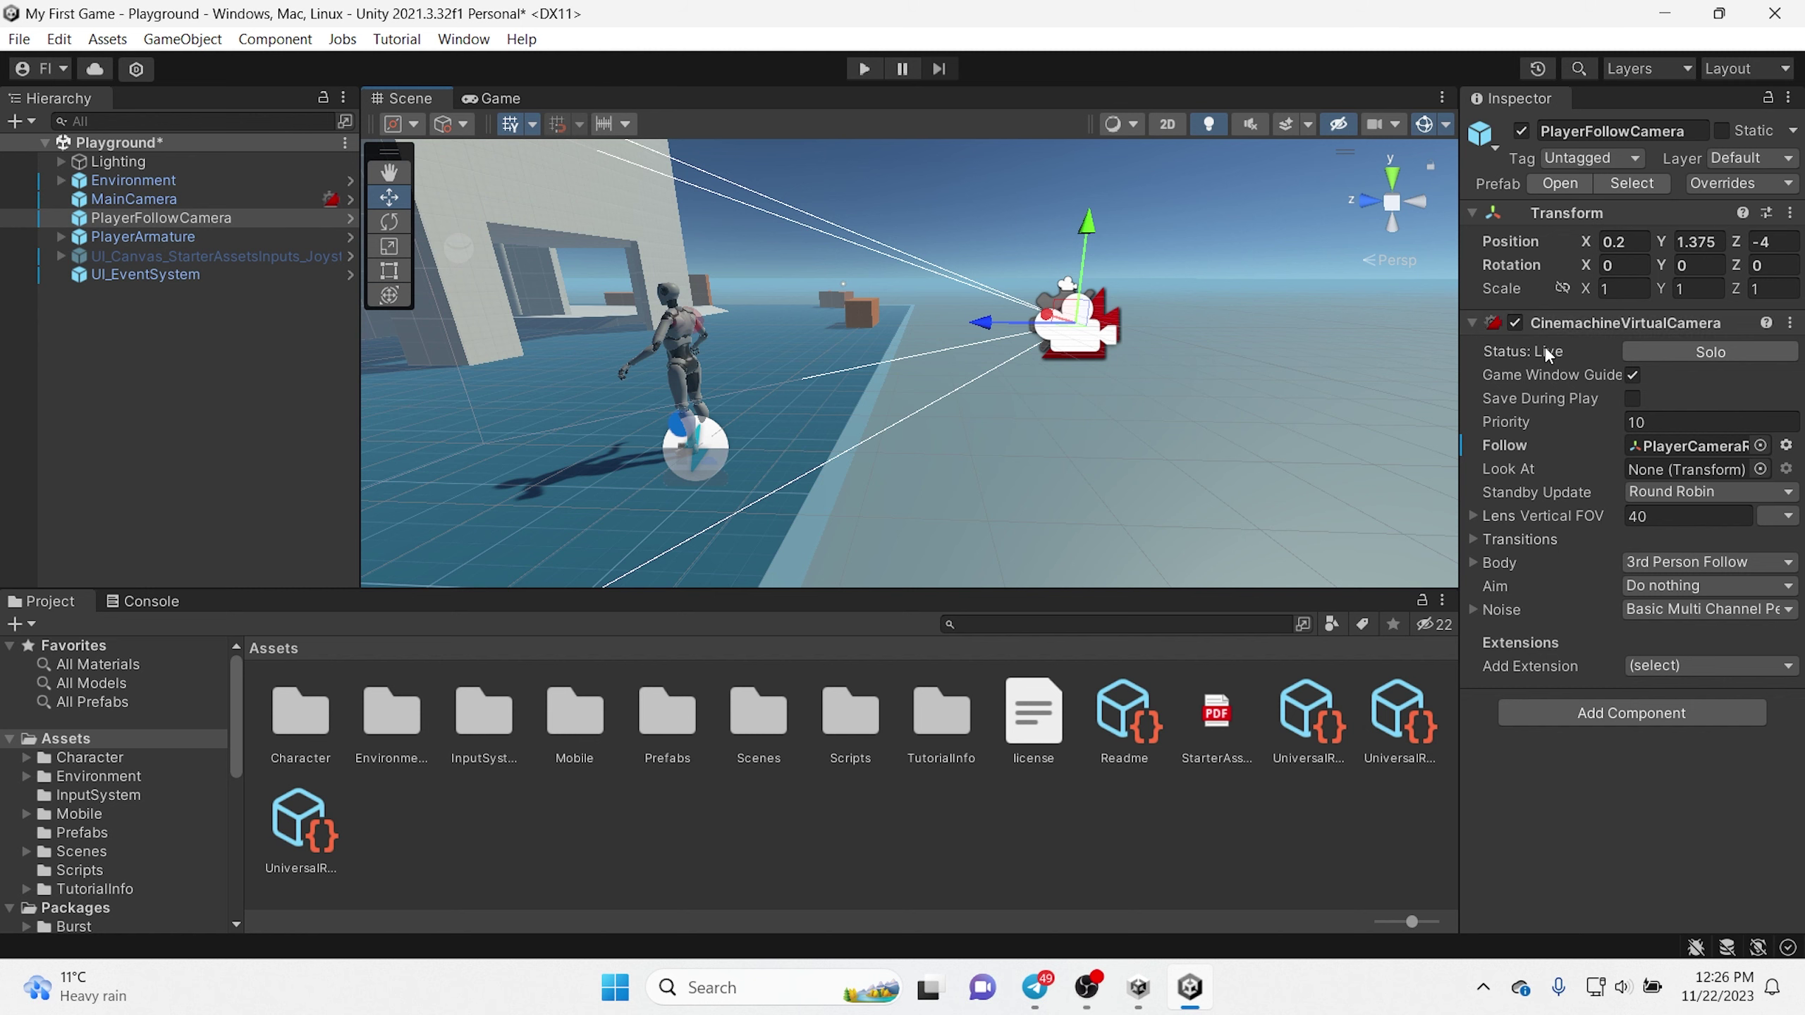
pyautogui.moveTo(863, 345)
pyautogui.keyDown('alt'); pyautogui.mouseDown()
pyautogui.moveTo(772, 319)
pyautogui.moveTo(913, 320)
pyautogui.mouseUp(); pyautogui.keyUp('alt')
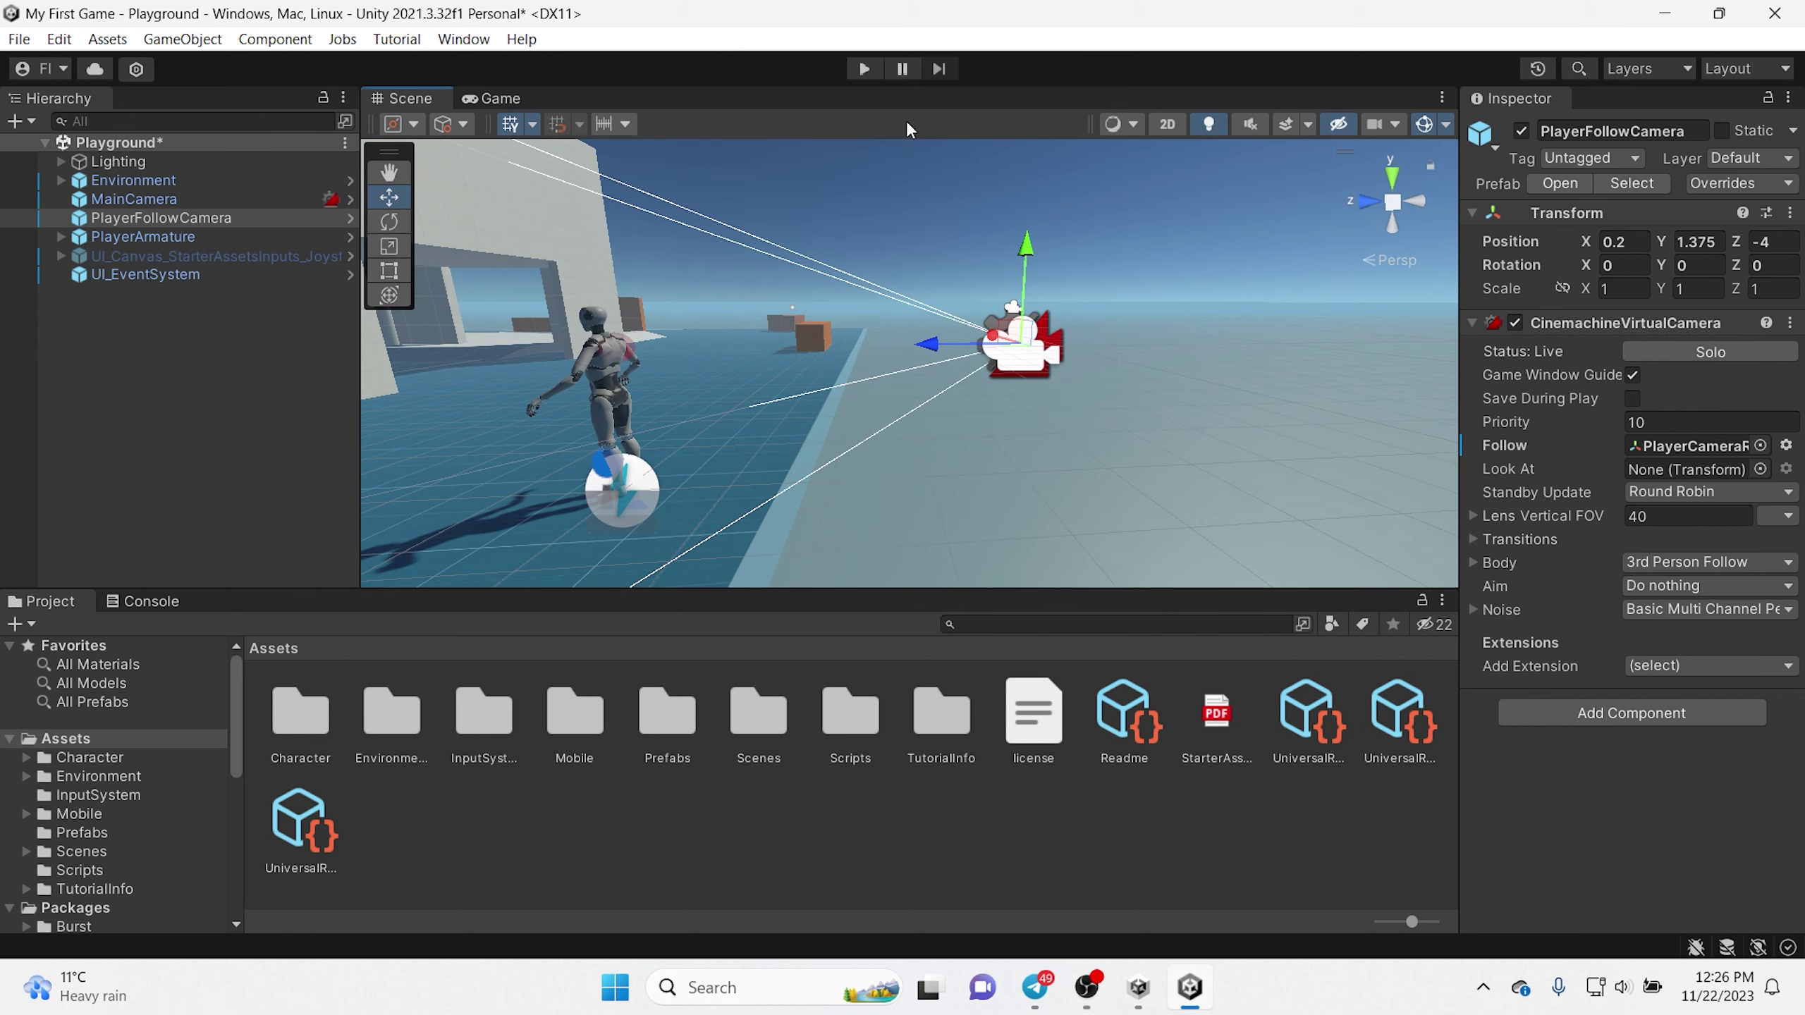
# Step: Play the game, walk the character forward with W, and set the Game view to Play Focused
pyautogui.click(877, 71)
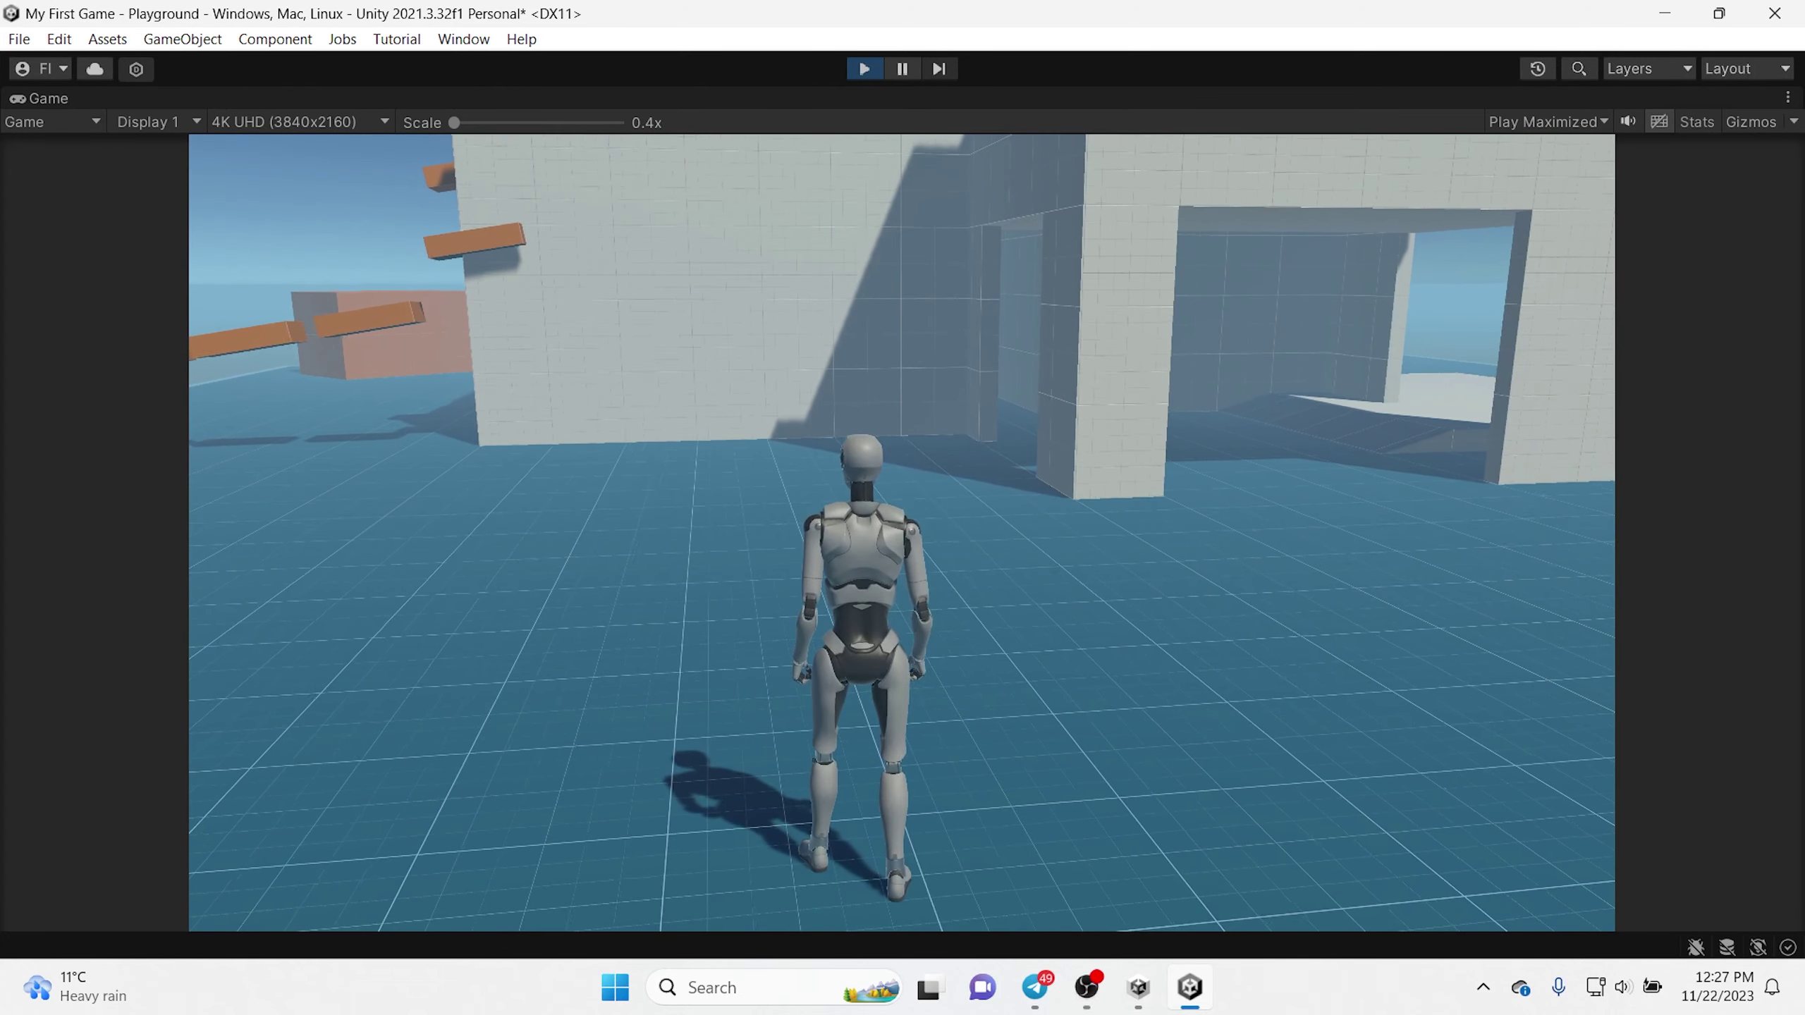
pyautogui.press('w')
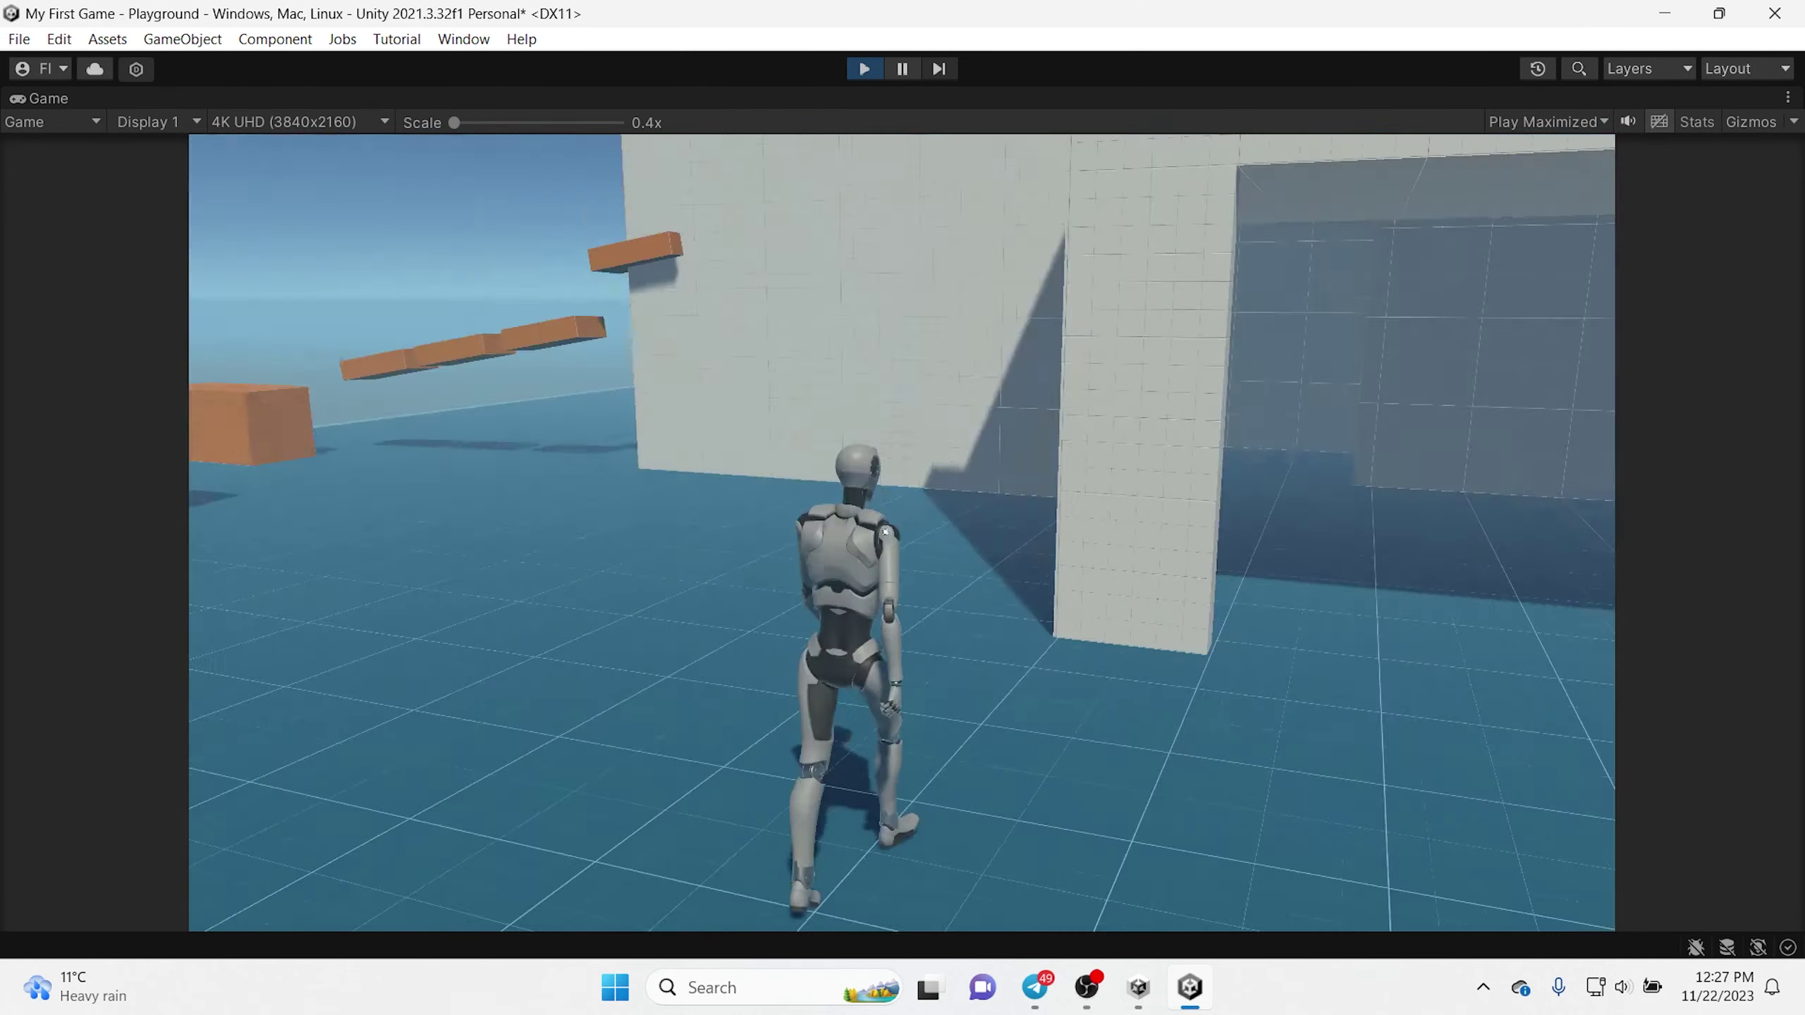
pyautogui.click(1549, 121)
pyautogui.click(1563, 141)
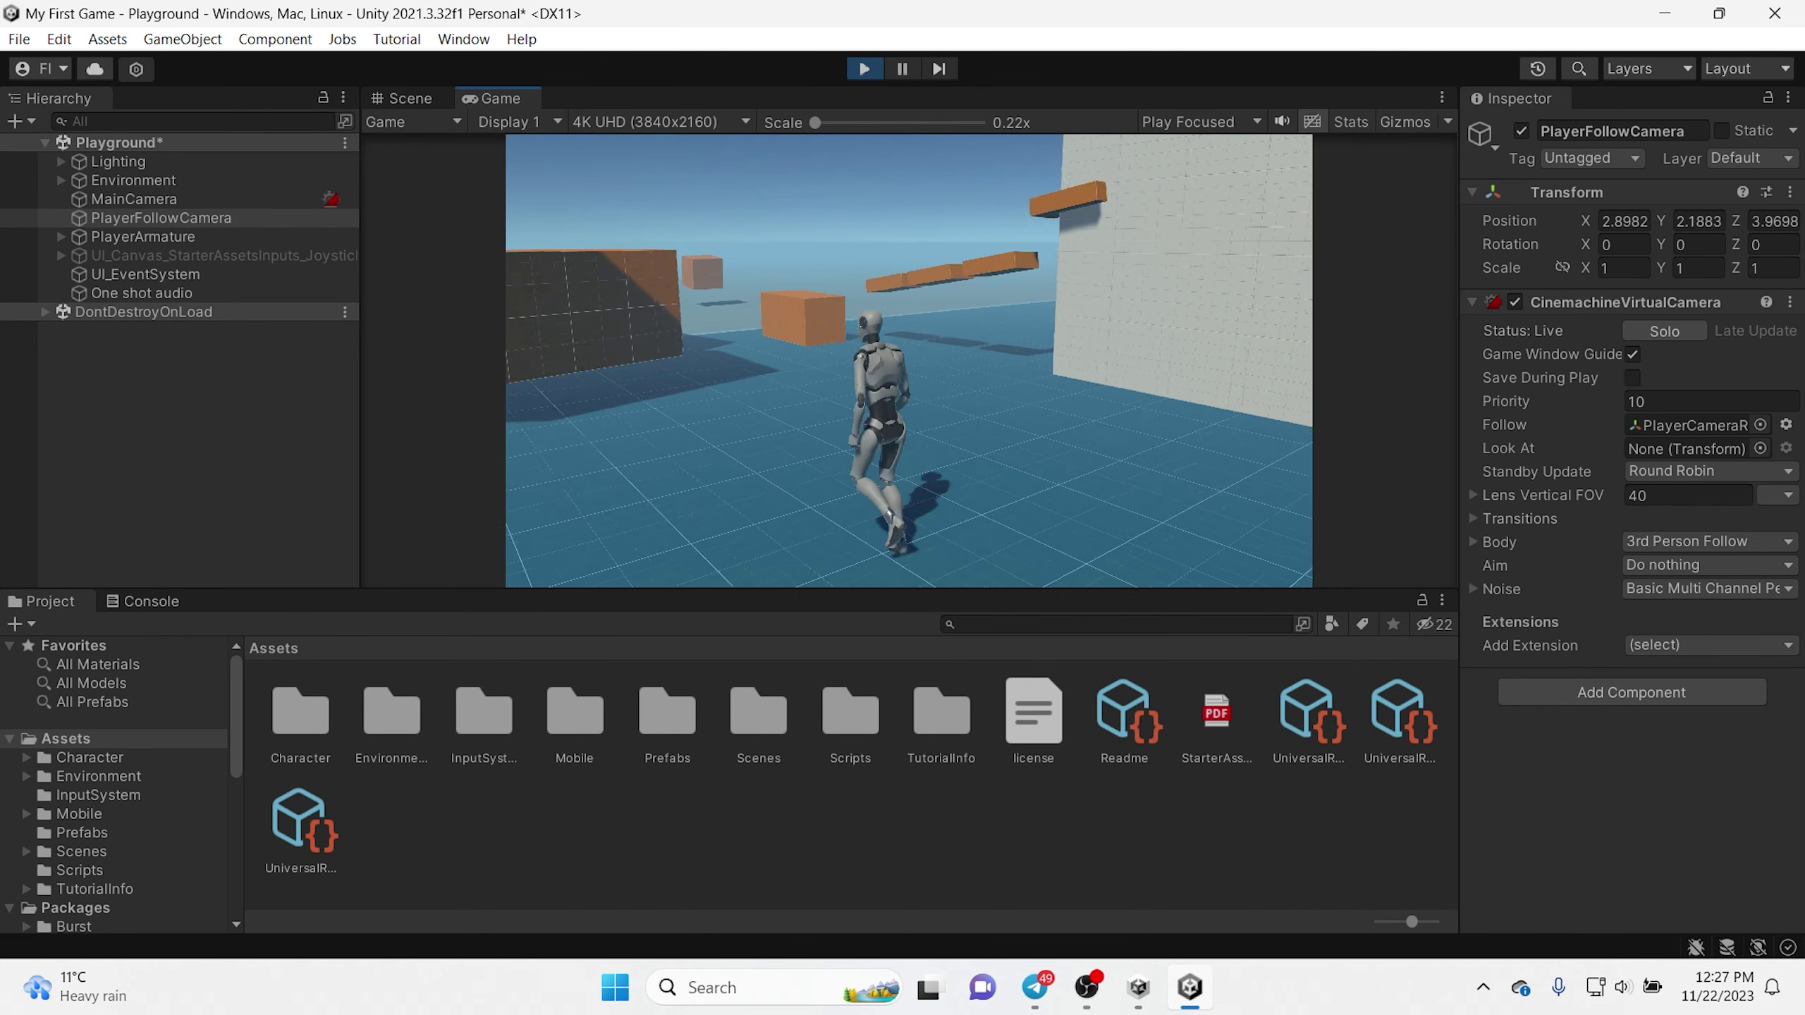
# Step: During Play, show the Scene view and slide PlayerArmature along Z from 6.702 to 4.52
pyautogui.click(411, 98)
pyautogui.moveTo(789, 397); pyautogui.dragTo(761, 387, button='right')
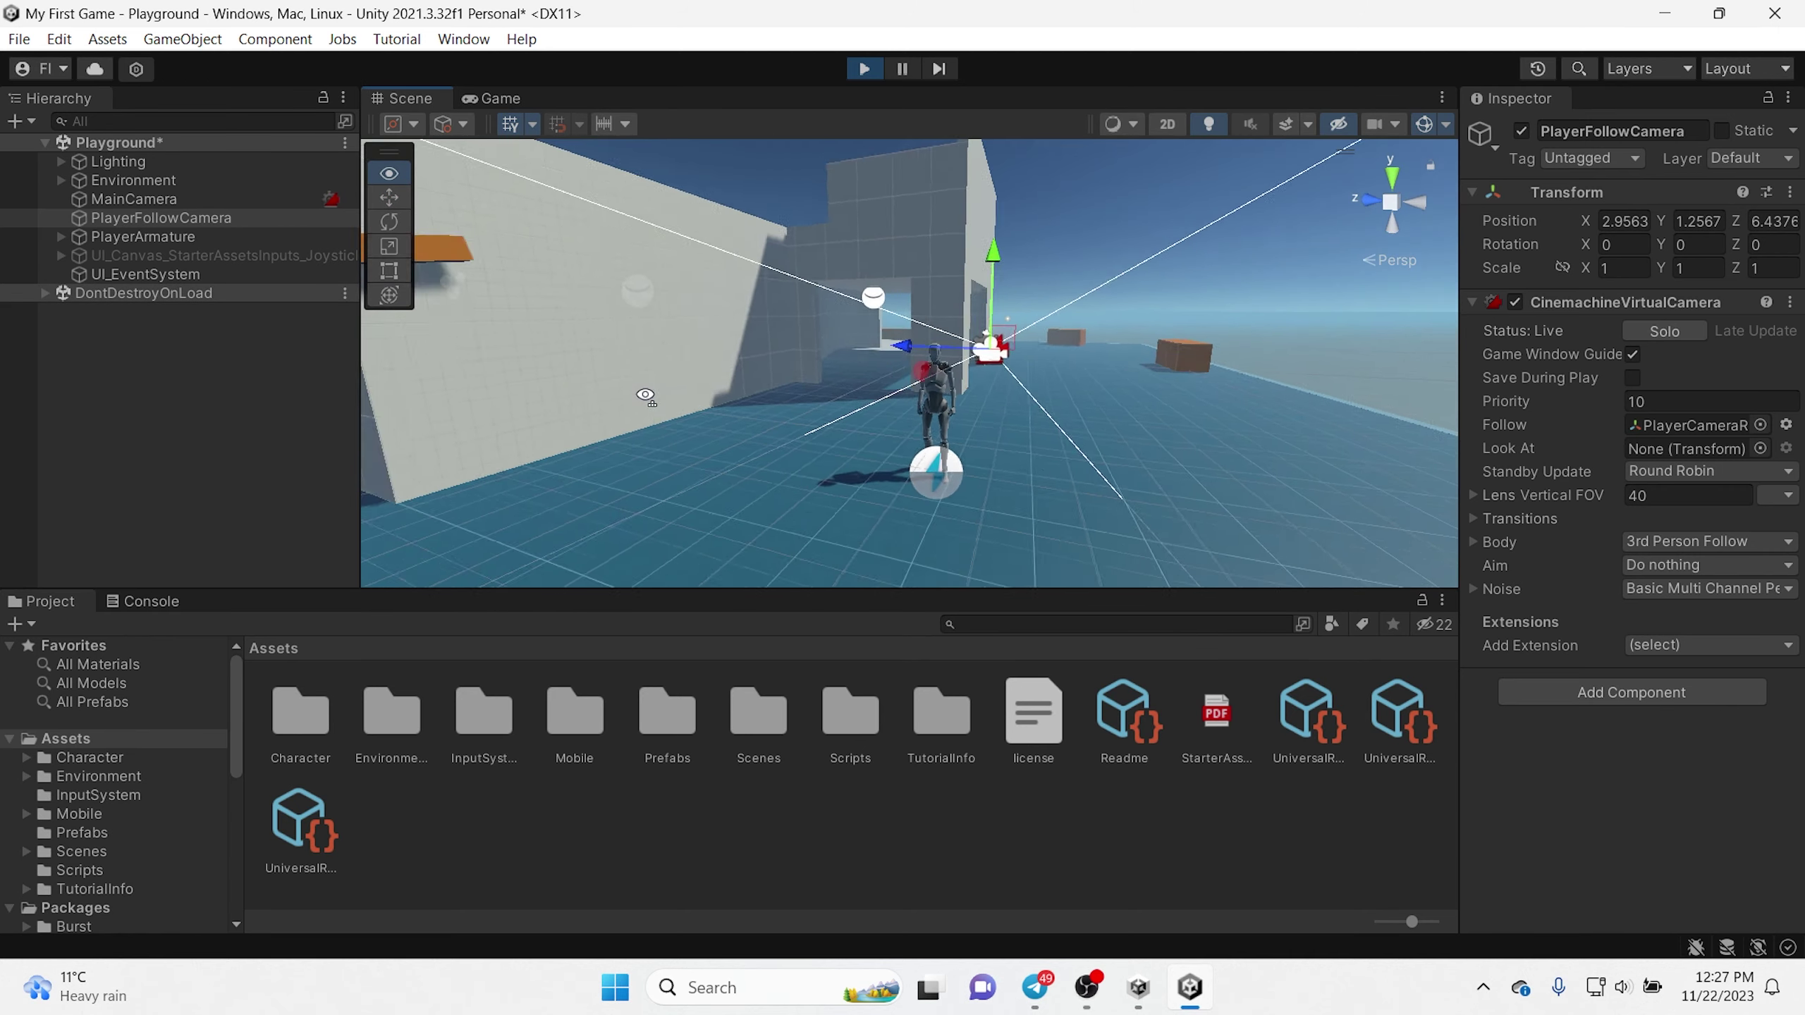
pyautogui.moveTo(762, 387); pyautogui.dragTo(599, 313, button='right')
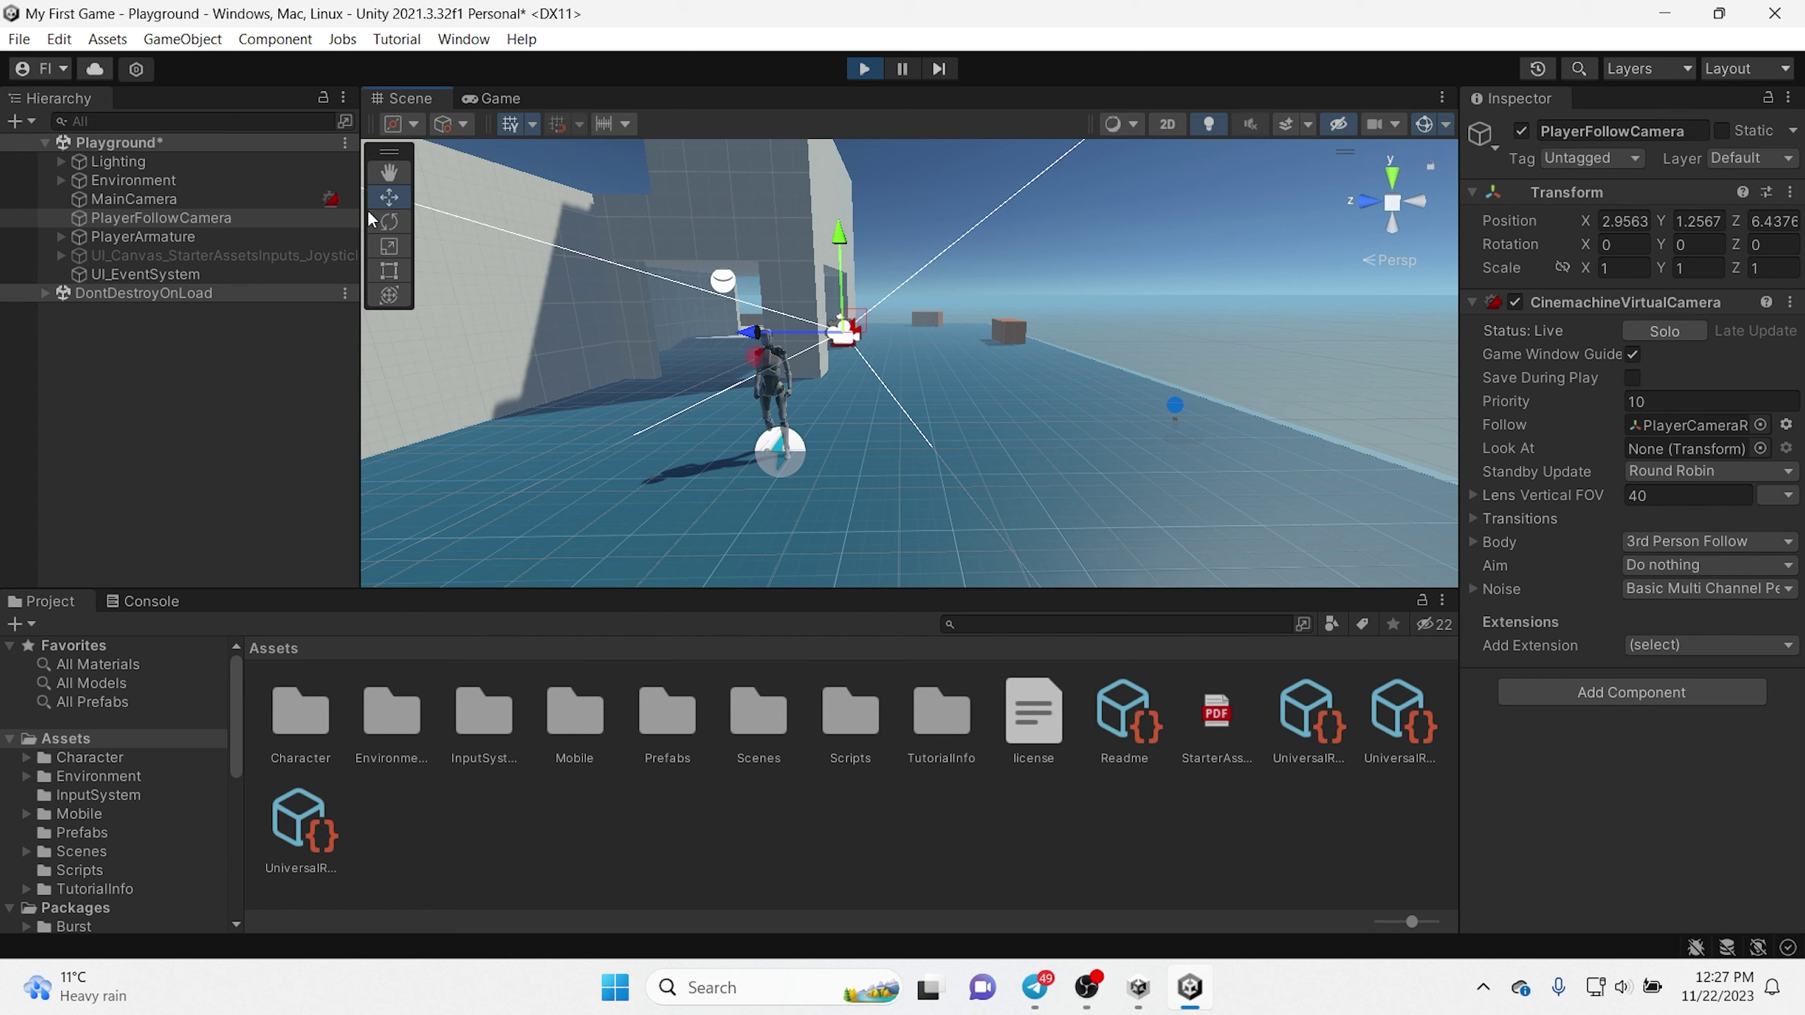
pyautogui.click(163, 237)
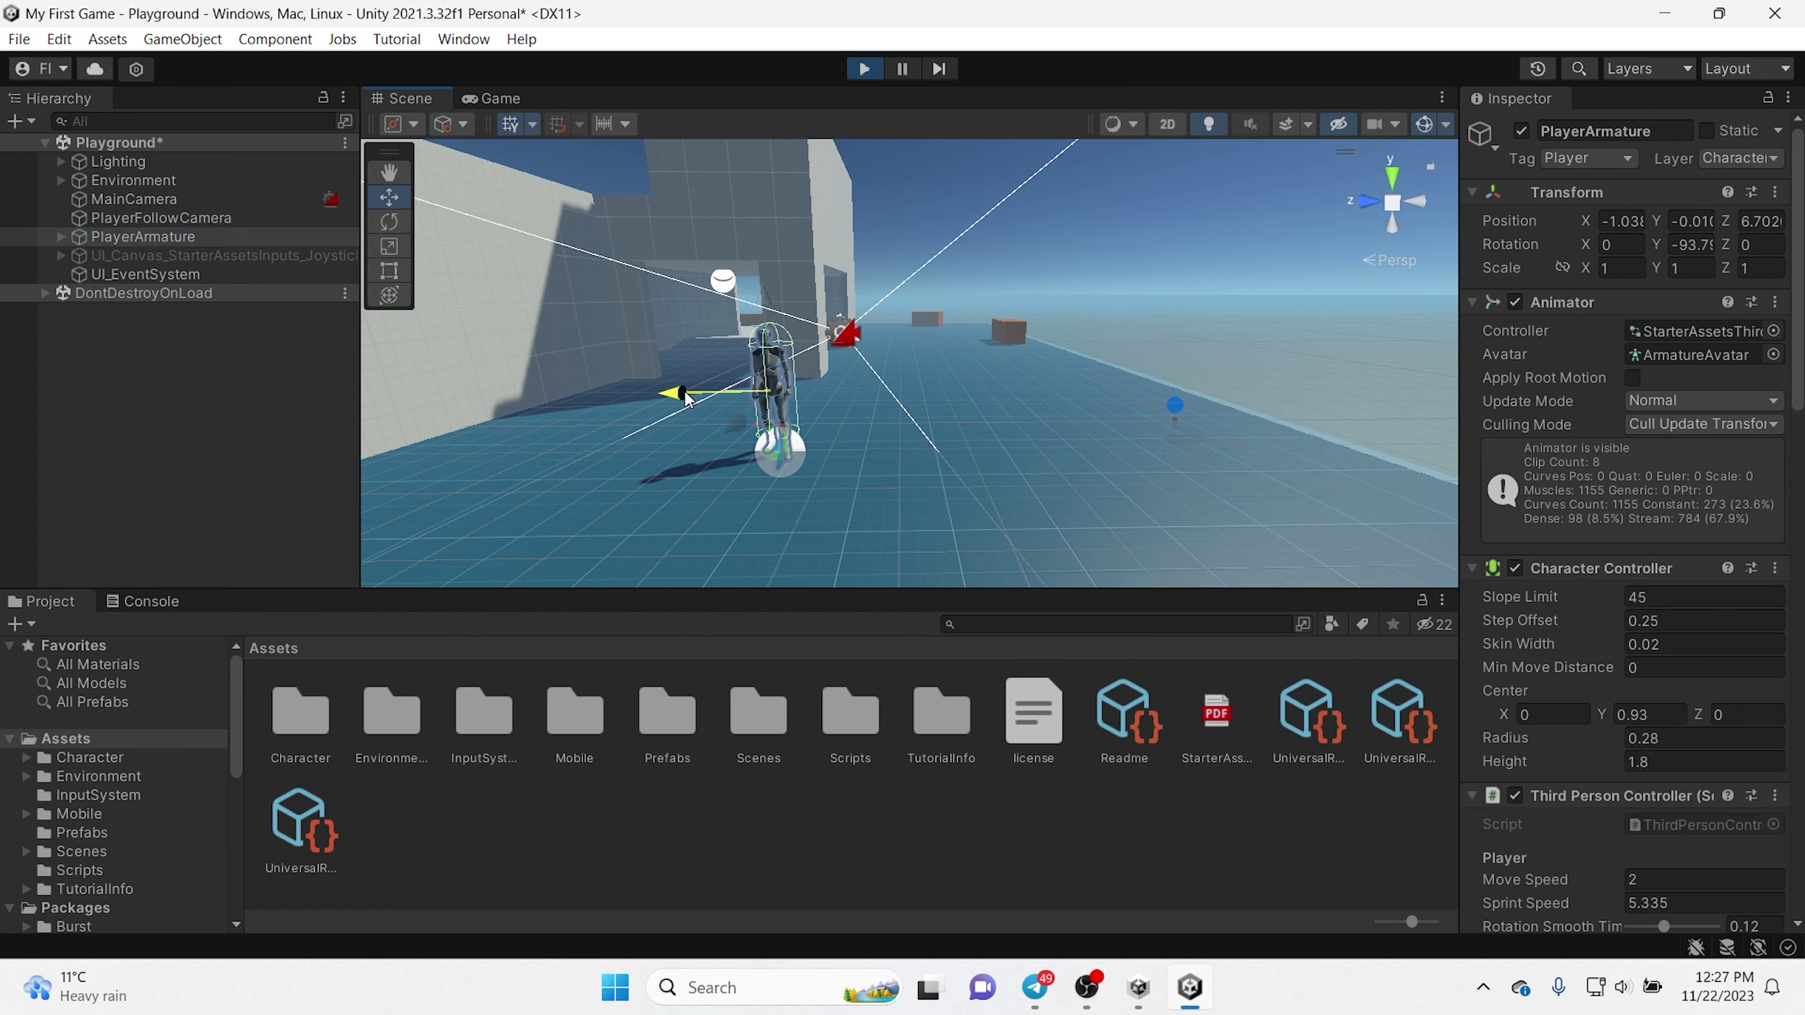
pyautogui.moveTo(686, 398); pyautogui.dragTo(848, 468)
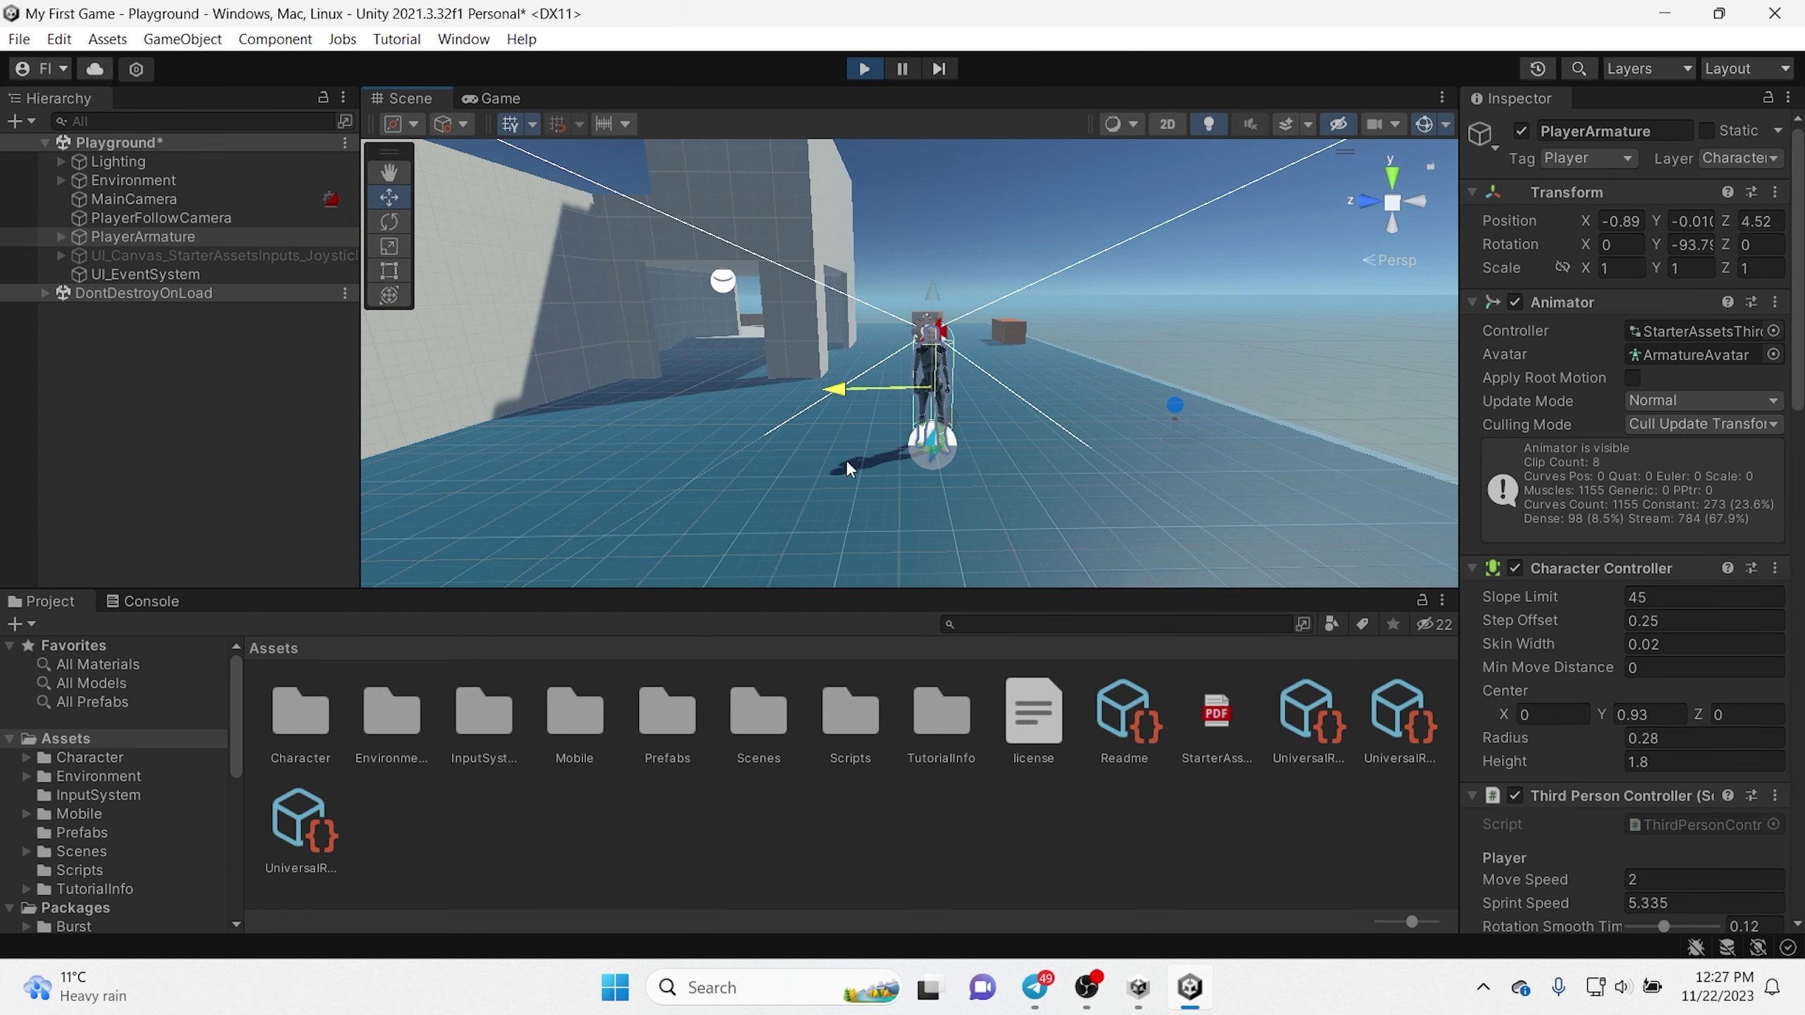
# Step: Deselect the character, select PlayerFollowCamera and turn the view to centre the character
pyautogui.click(849, 422)
pyautogui.moveTo(849, 421); pyautogui.dragTo(389, 299, button='right')
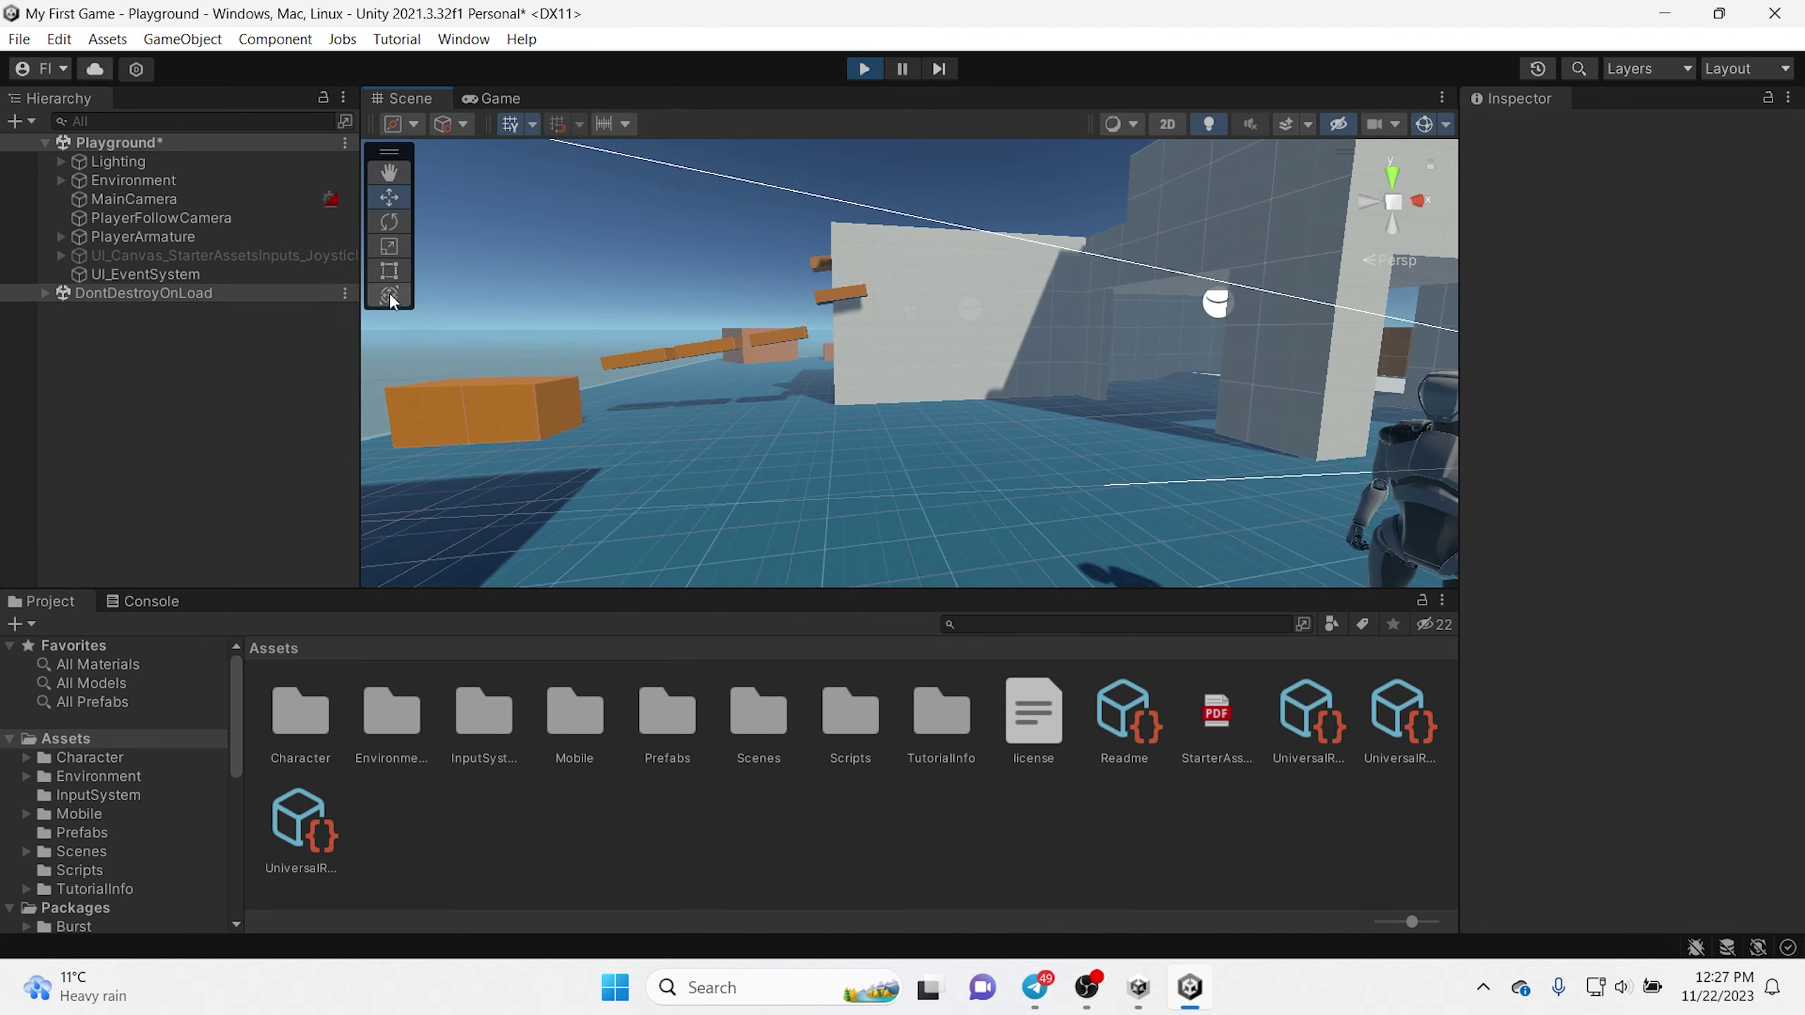
pyautogui.click(215, 224)
pyautogui.moveTo(711, 341)
pyautogui.mouseDown(button='right')
pyautogui.moveTo(1133, 364)
pyautogui.moveTo(738, 264)
pyautogui.moveTo(1199, 169)
pyautogui.mouseUp(button='right')
# Step: Stop Play and frame the UI_Canvas_StarterAssetsInputs_Joysticks canvas in the Scene view
pyautogui.click(870, 73)
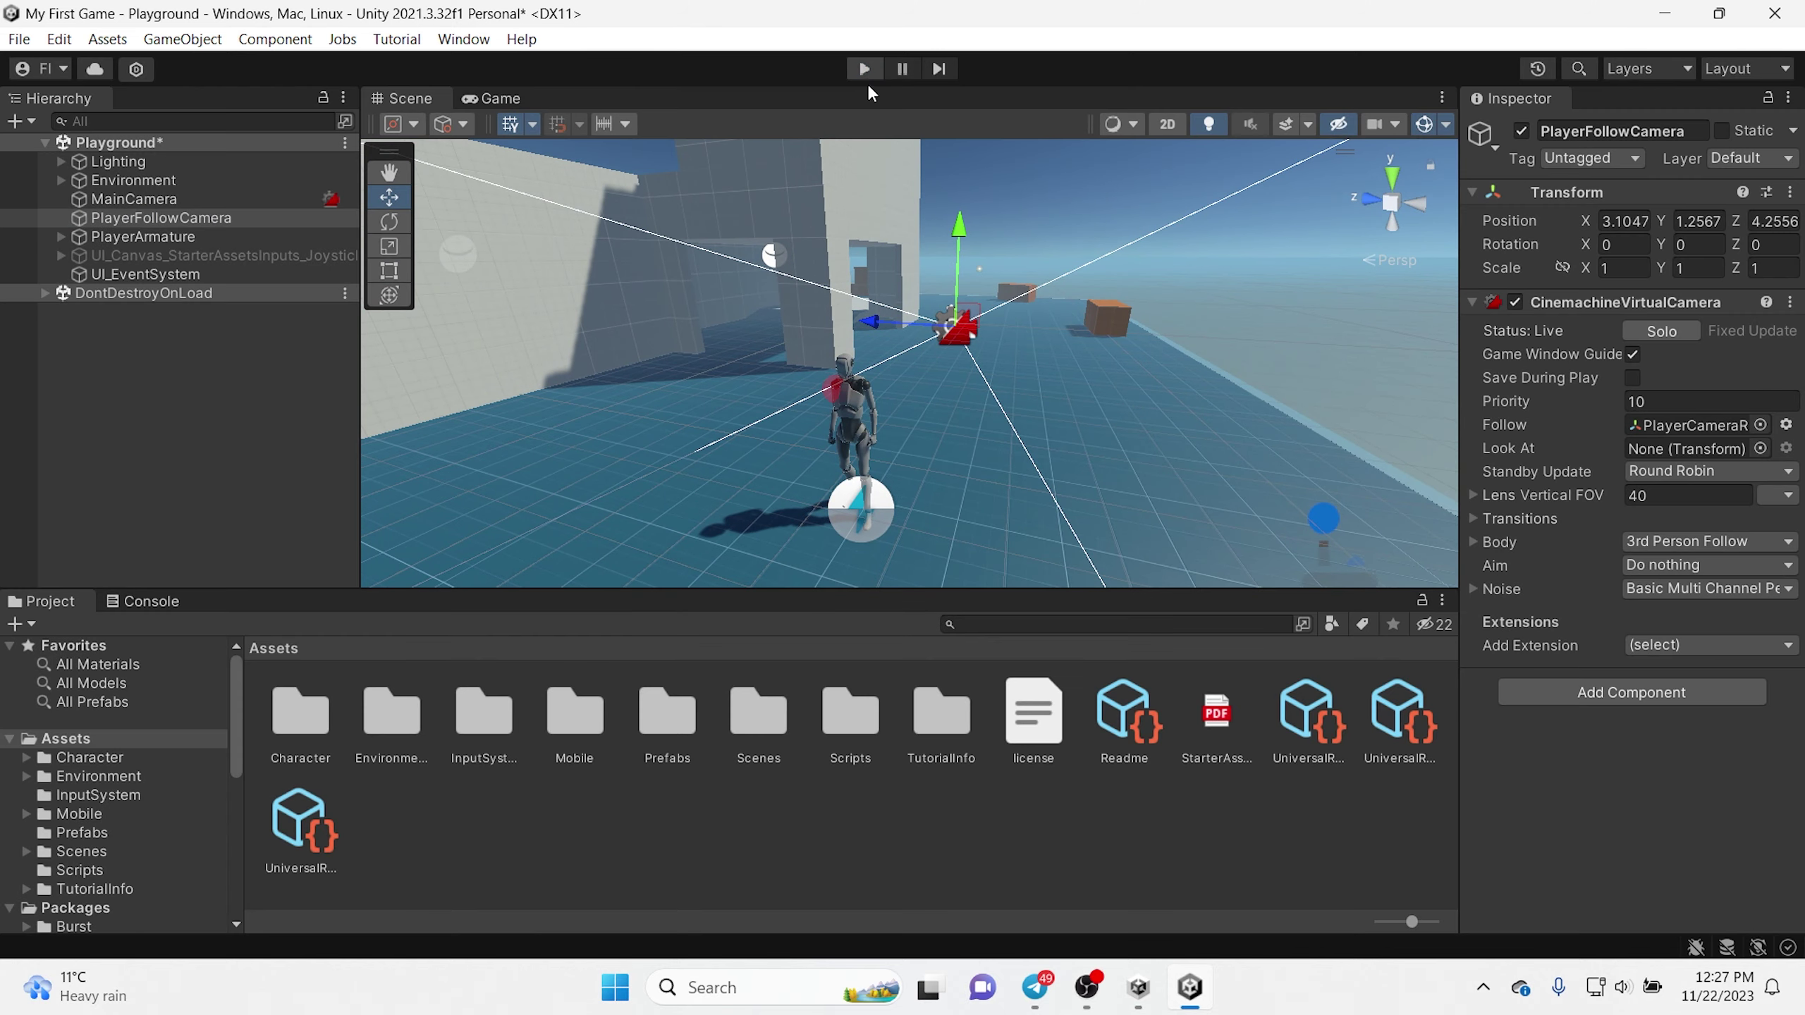
pyautogui.click(291, 239)
pyautogui.moveTo(639, 320)
pyautogui.mouseDown(button='right')
pyautogui.moveTo(1278, 432)
pyautogui.moveTo(903, 366)
pyautogui.moveTo(1030, 380)
pyautogui.mouseUp(button='right')
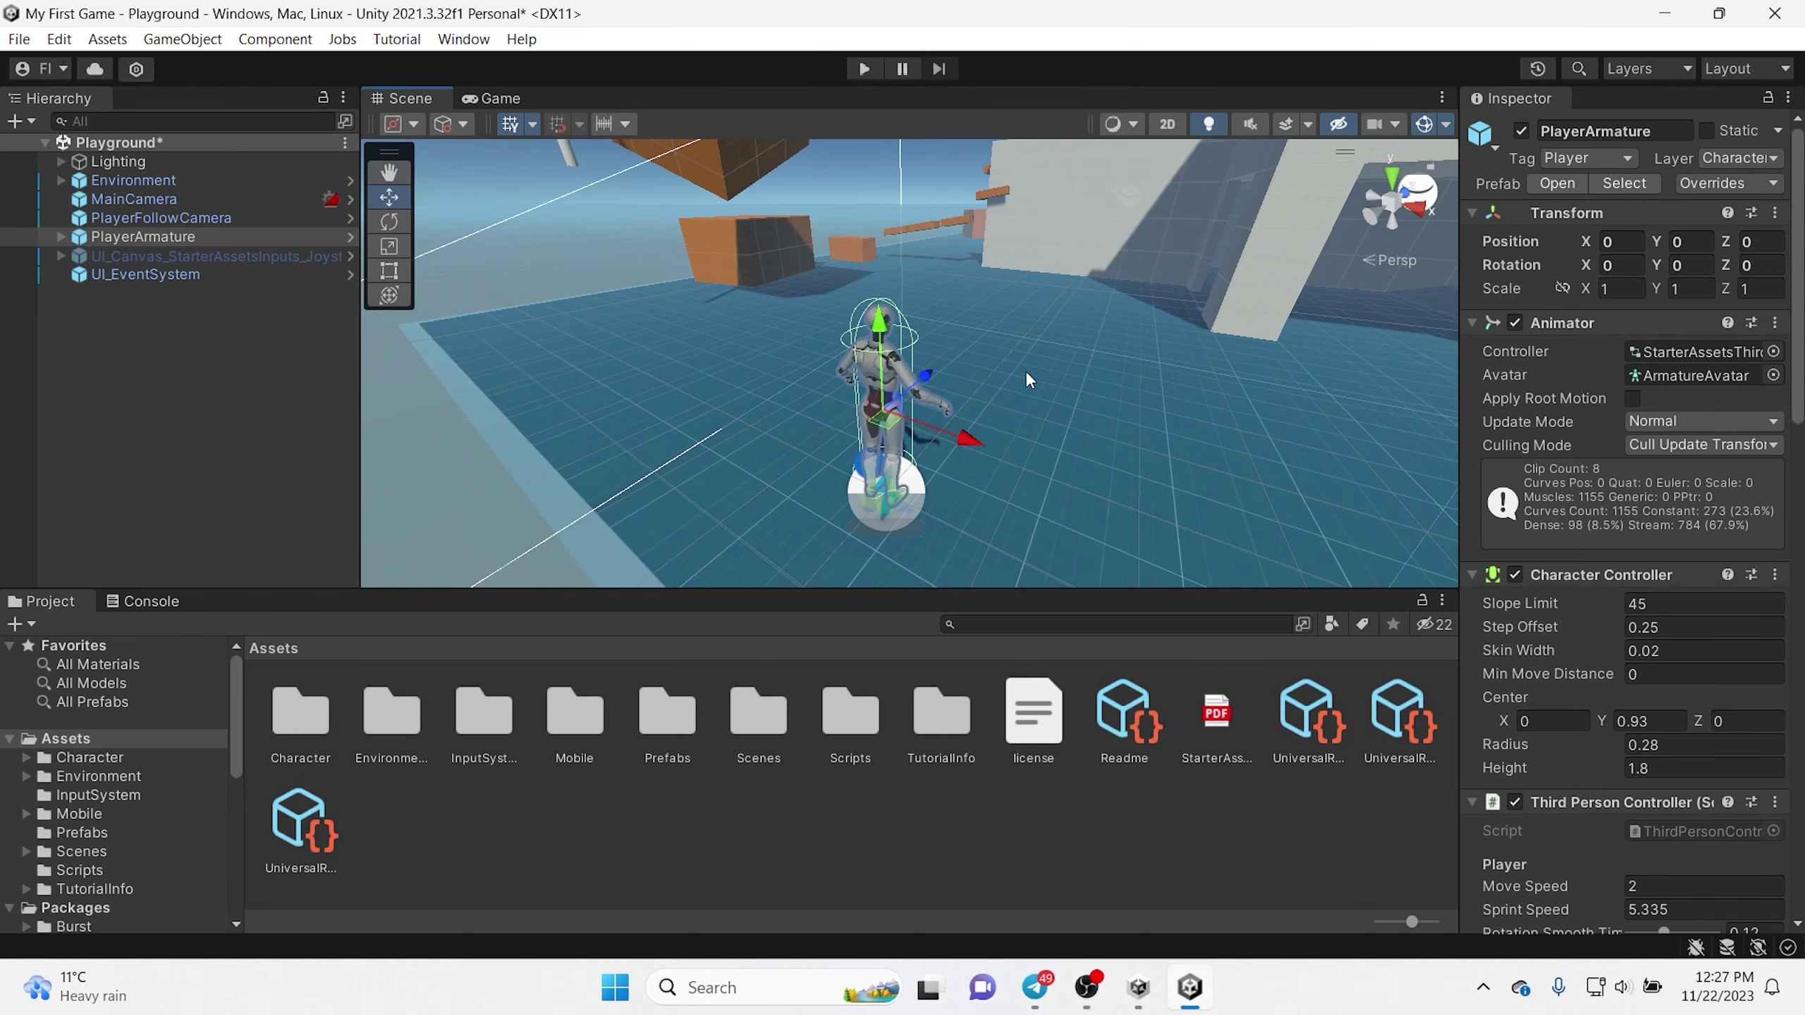
pyautogui.doubleClick(182, 253)
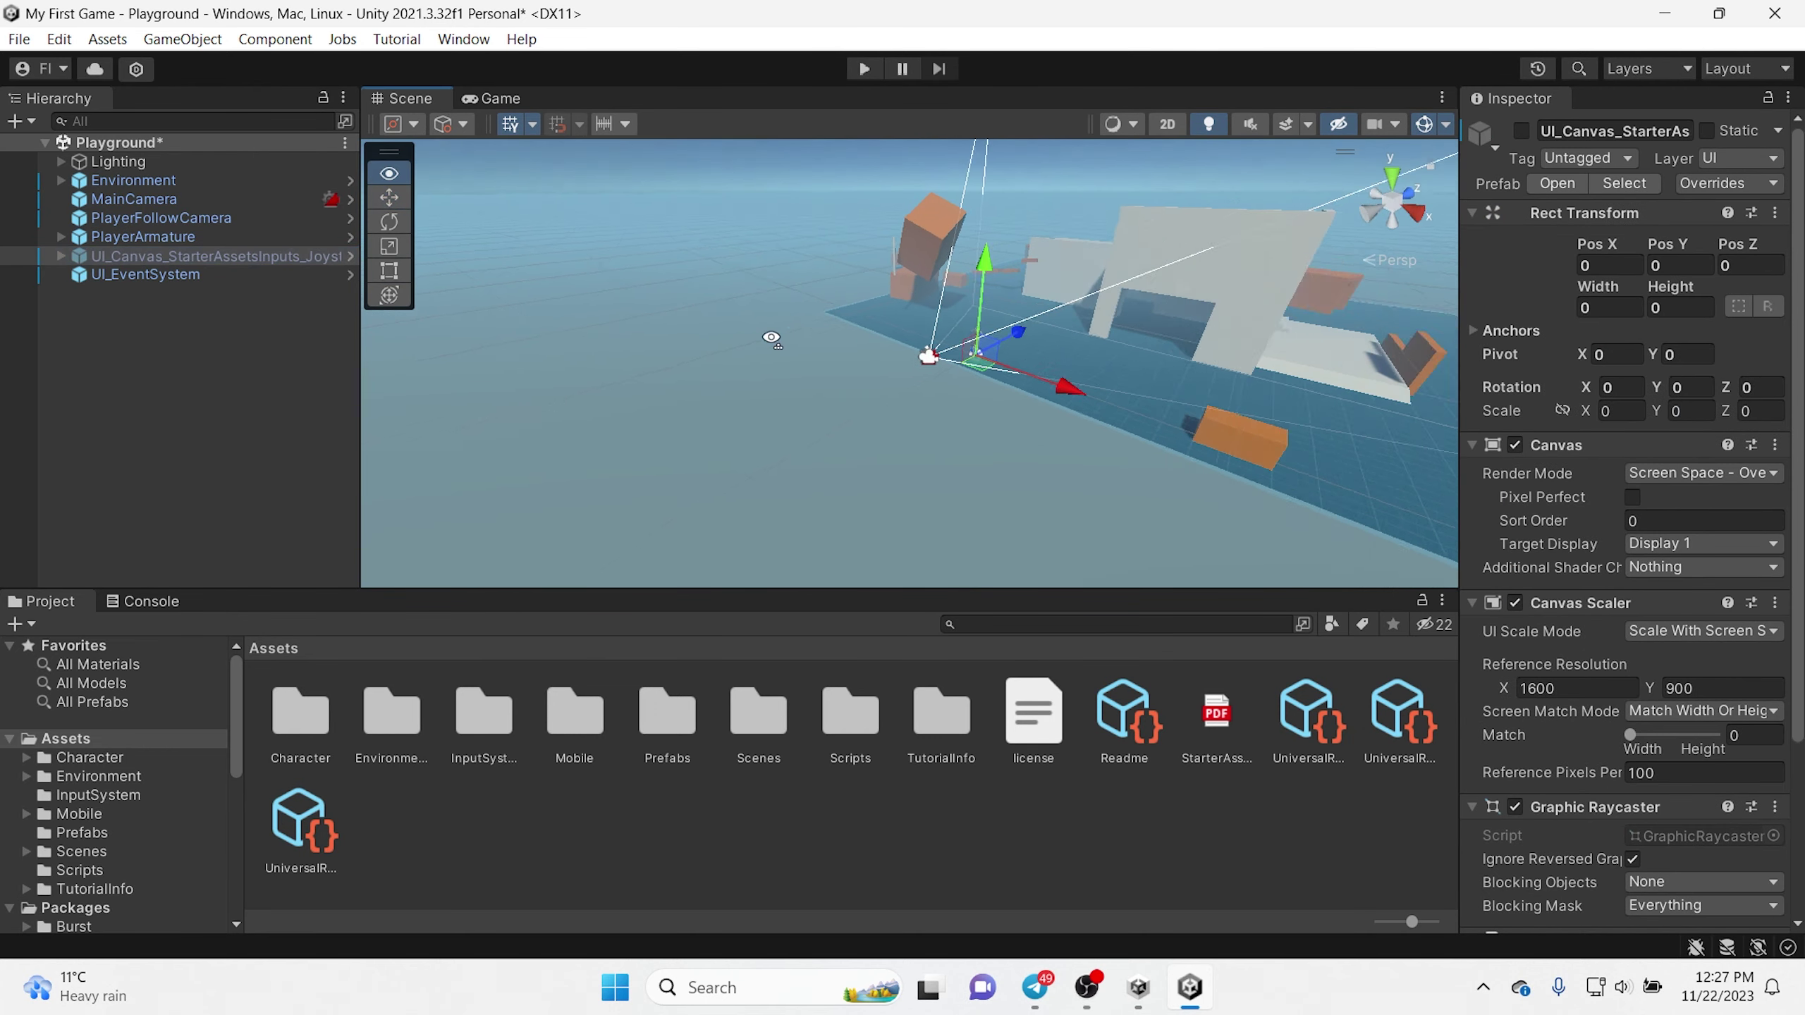
pyautogui.moveTo(923, 355)
pyautogui.mouseDown(button='right')
pyautogui.moveTo(1047, 322)
pyautogui.moveTo(1027, 211)
pyautogui.mouseUp(button='right')
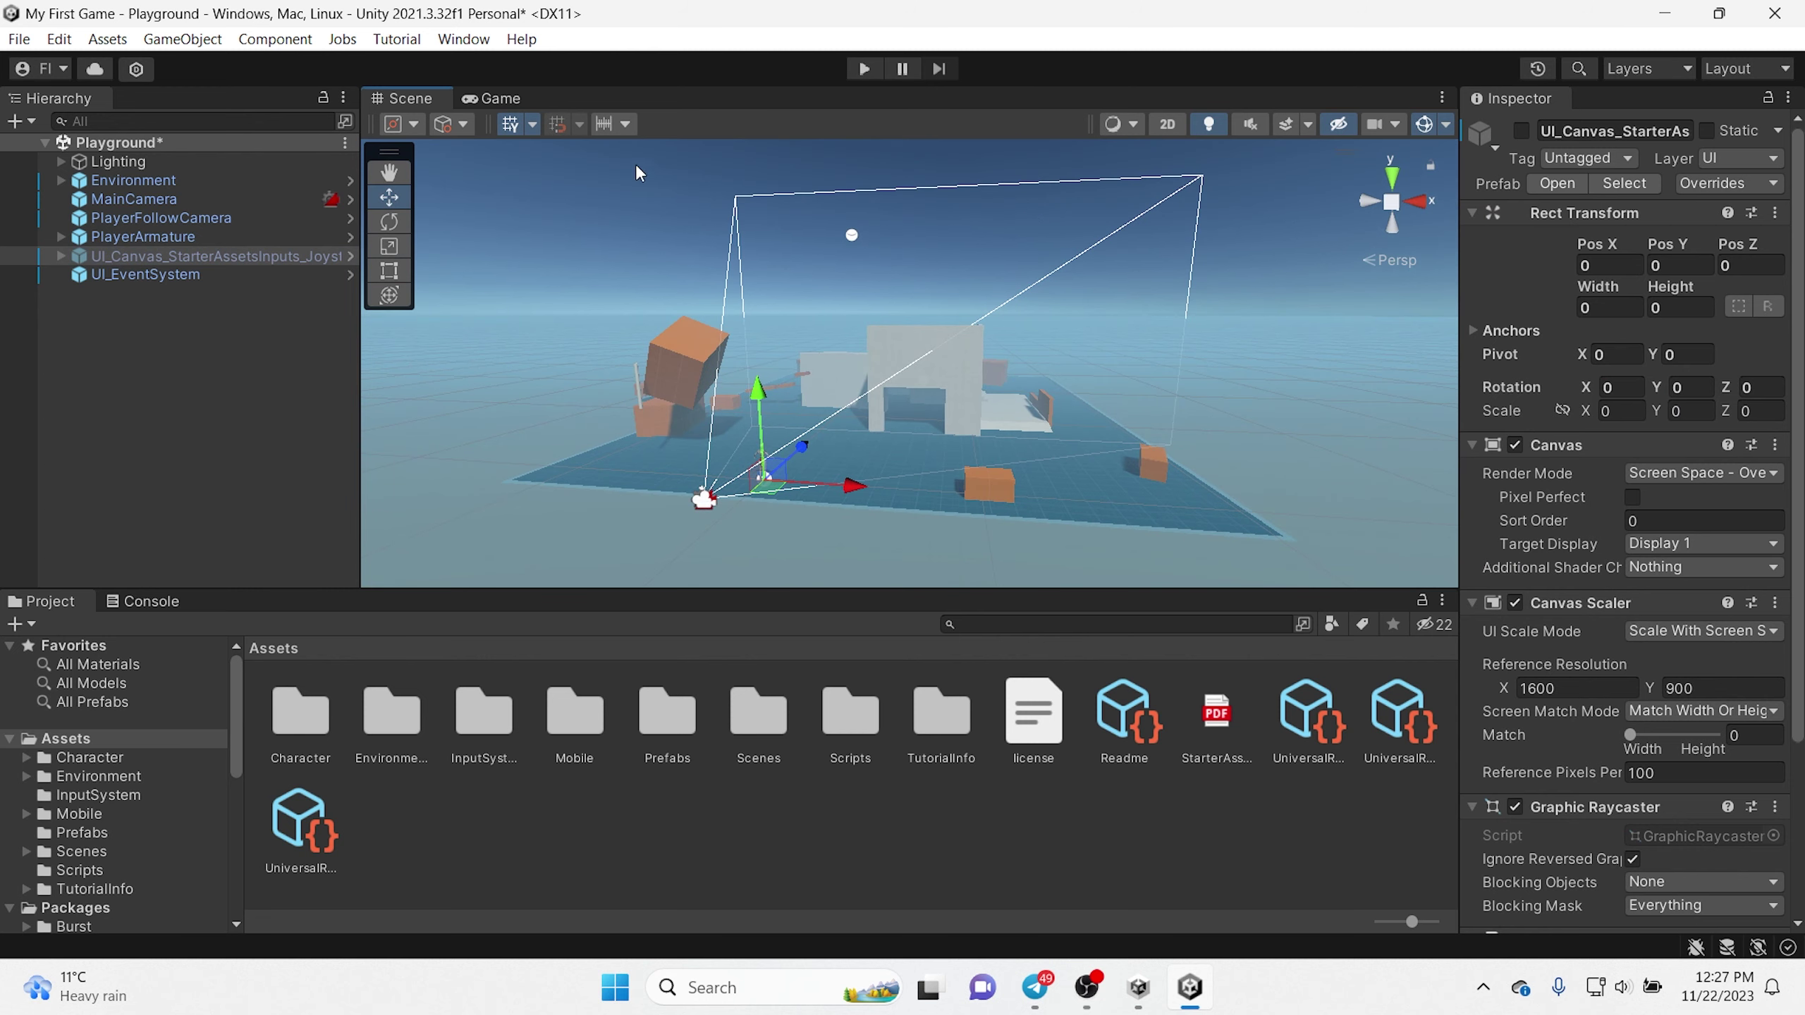
# Step: In the Game view, enable the joystick canvas so touch controls appear
pyautogui.click(497, 99)
pyautogui.click(290, 258)
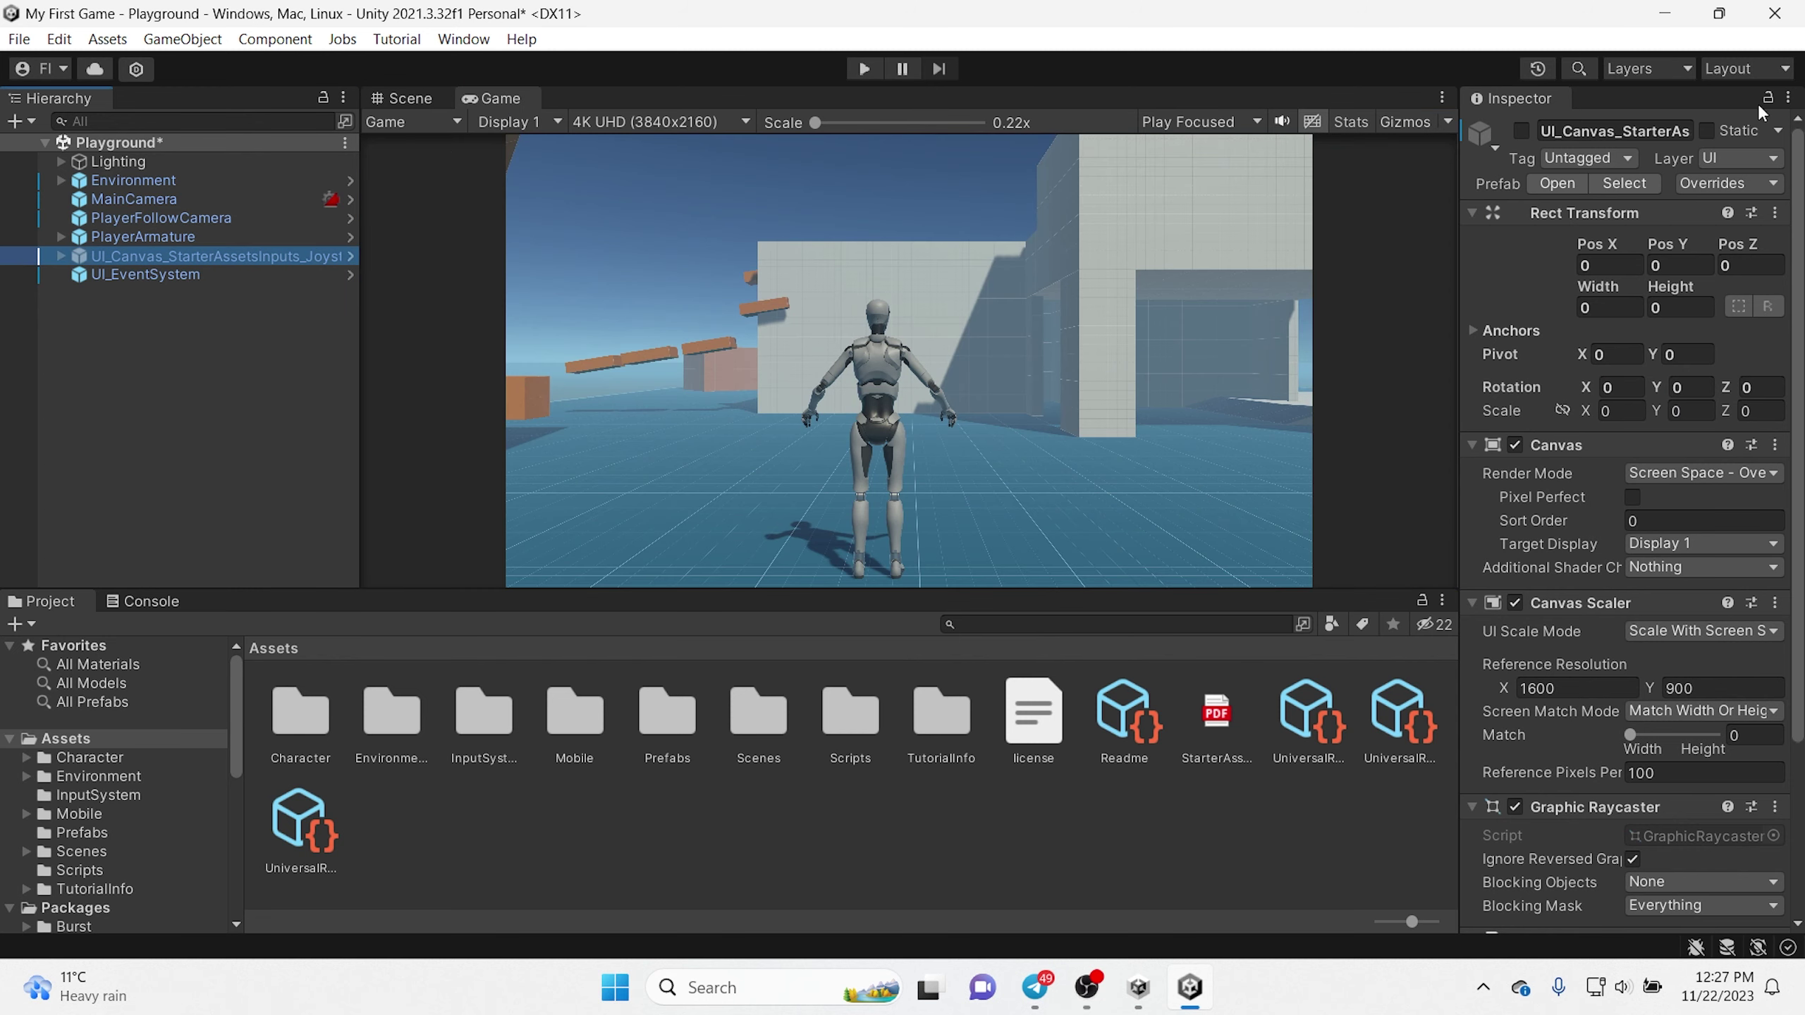
pyautogui.click(1521, 130)
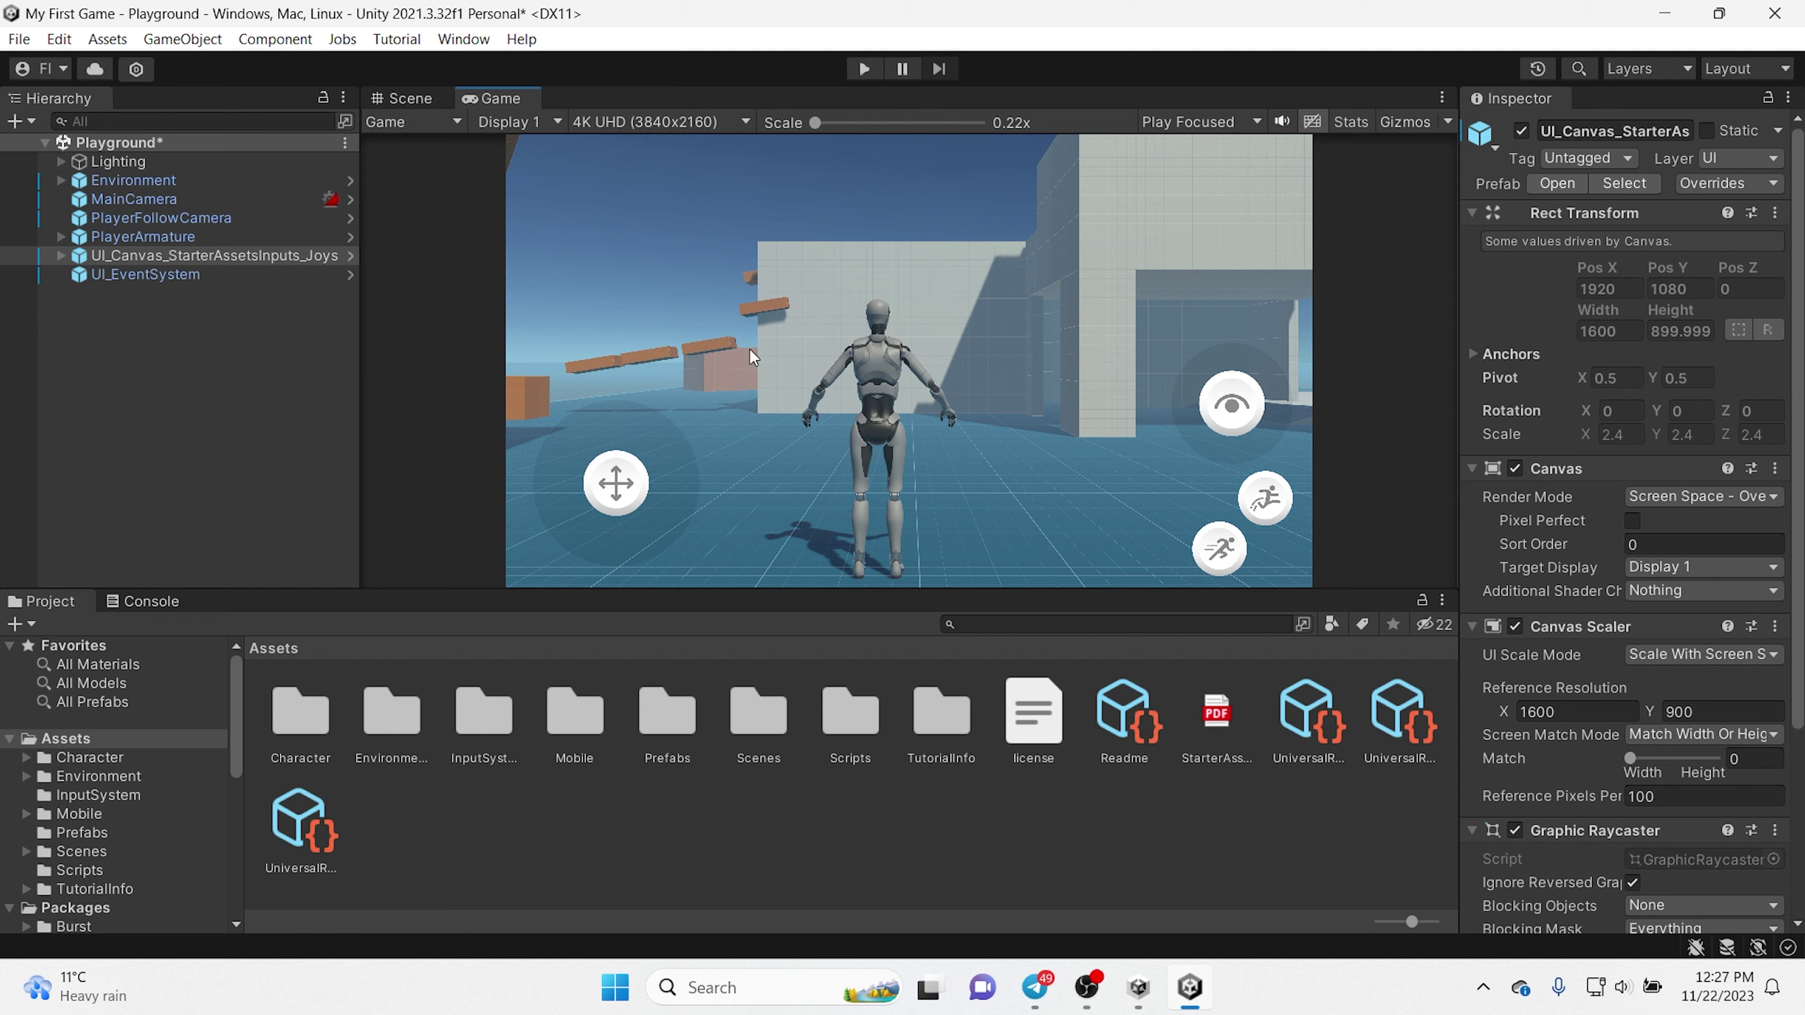
# Step: Play the game in the iPhone Simulator, fit it to screen and close the Control Panel
pyautogui.click(865, 68)
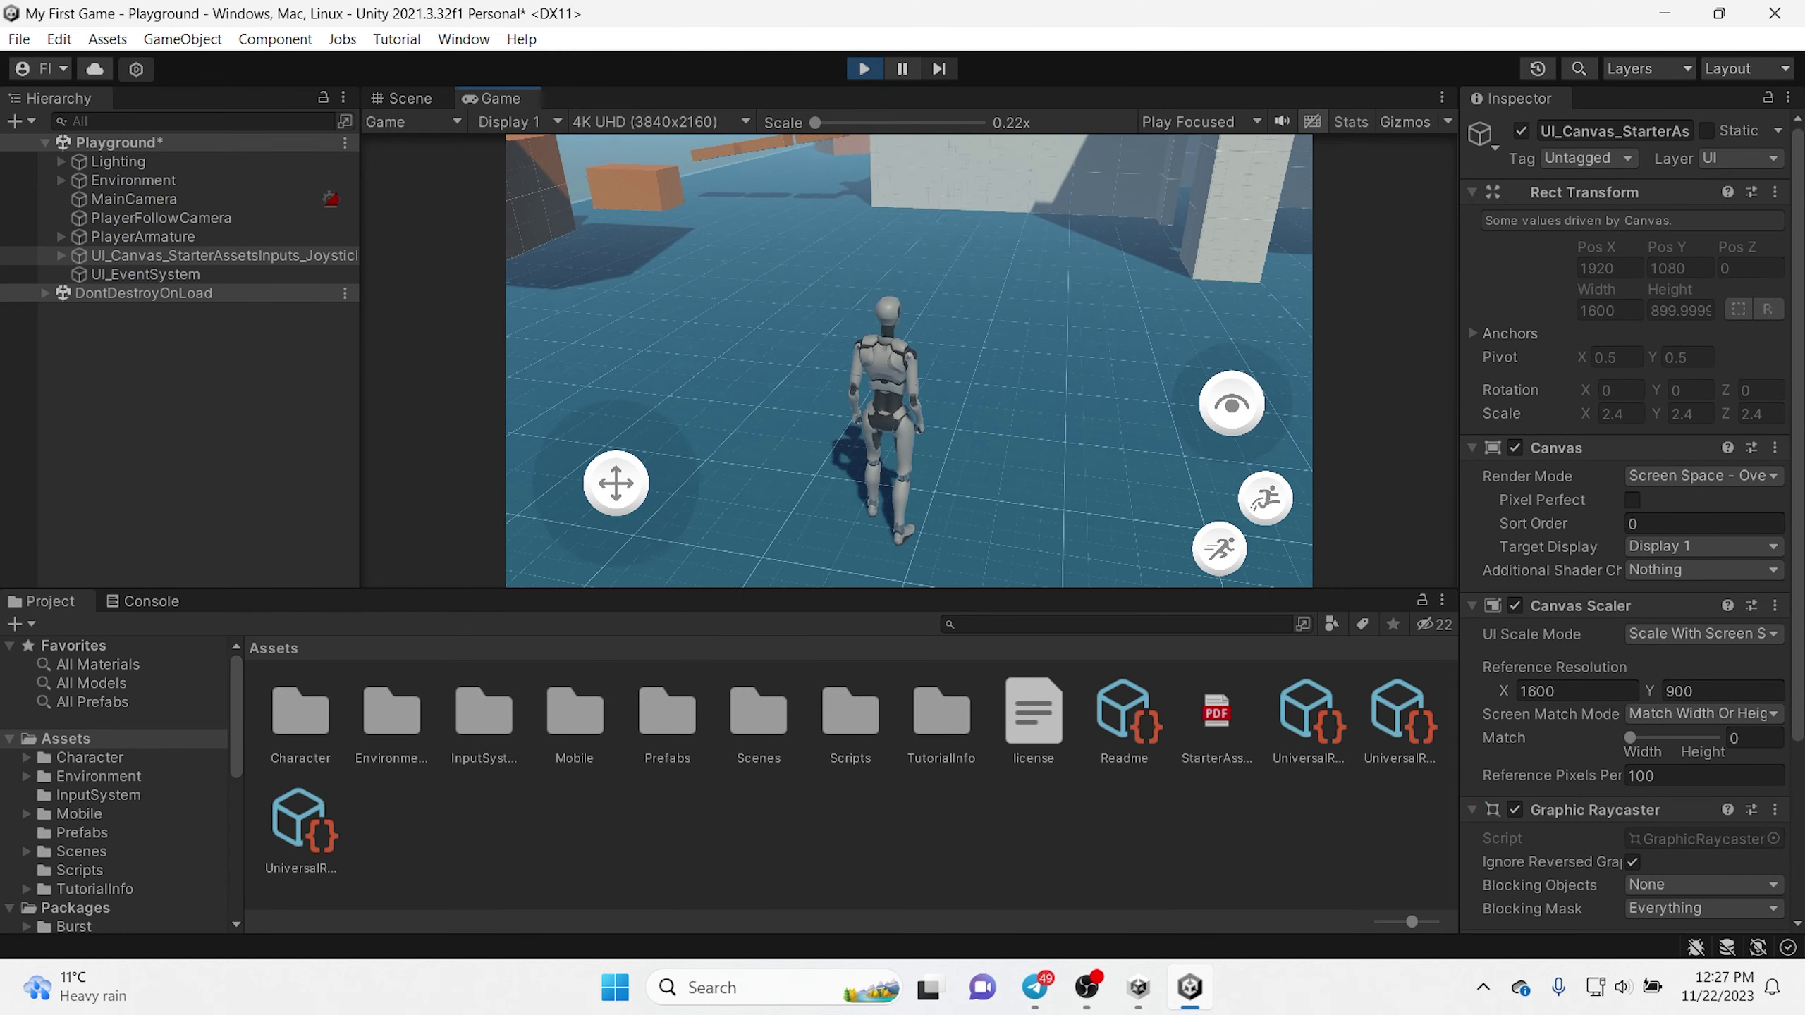
pyautogui.click(420, 121)
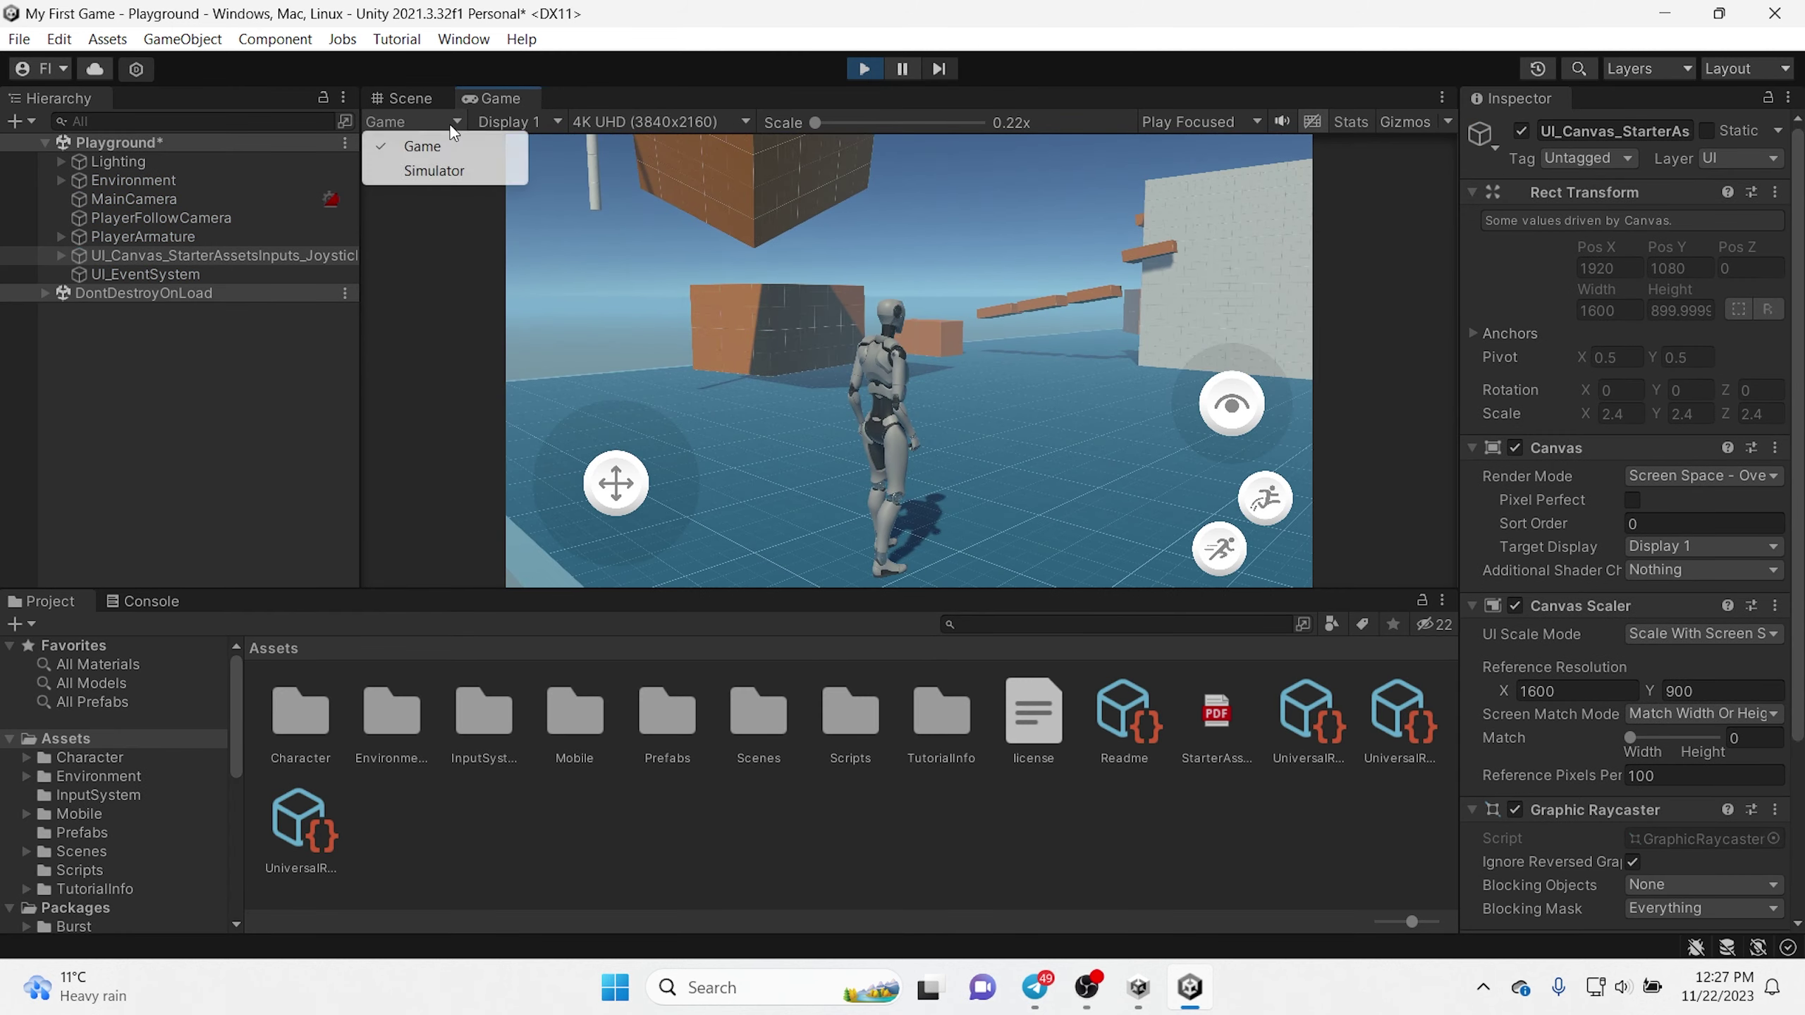
pyautogui.click(449, 169)
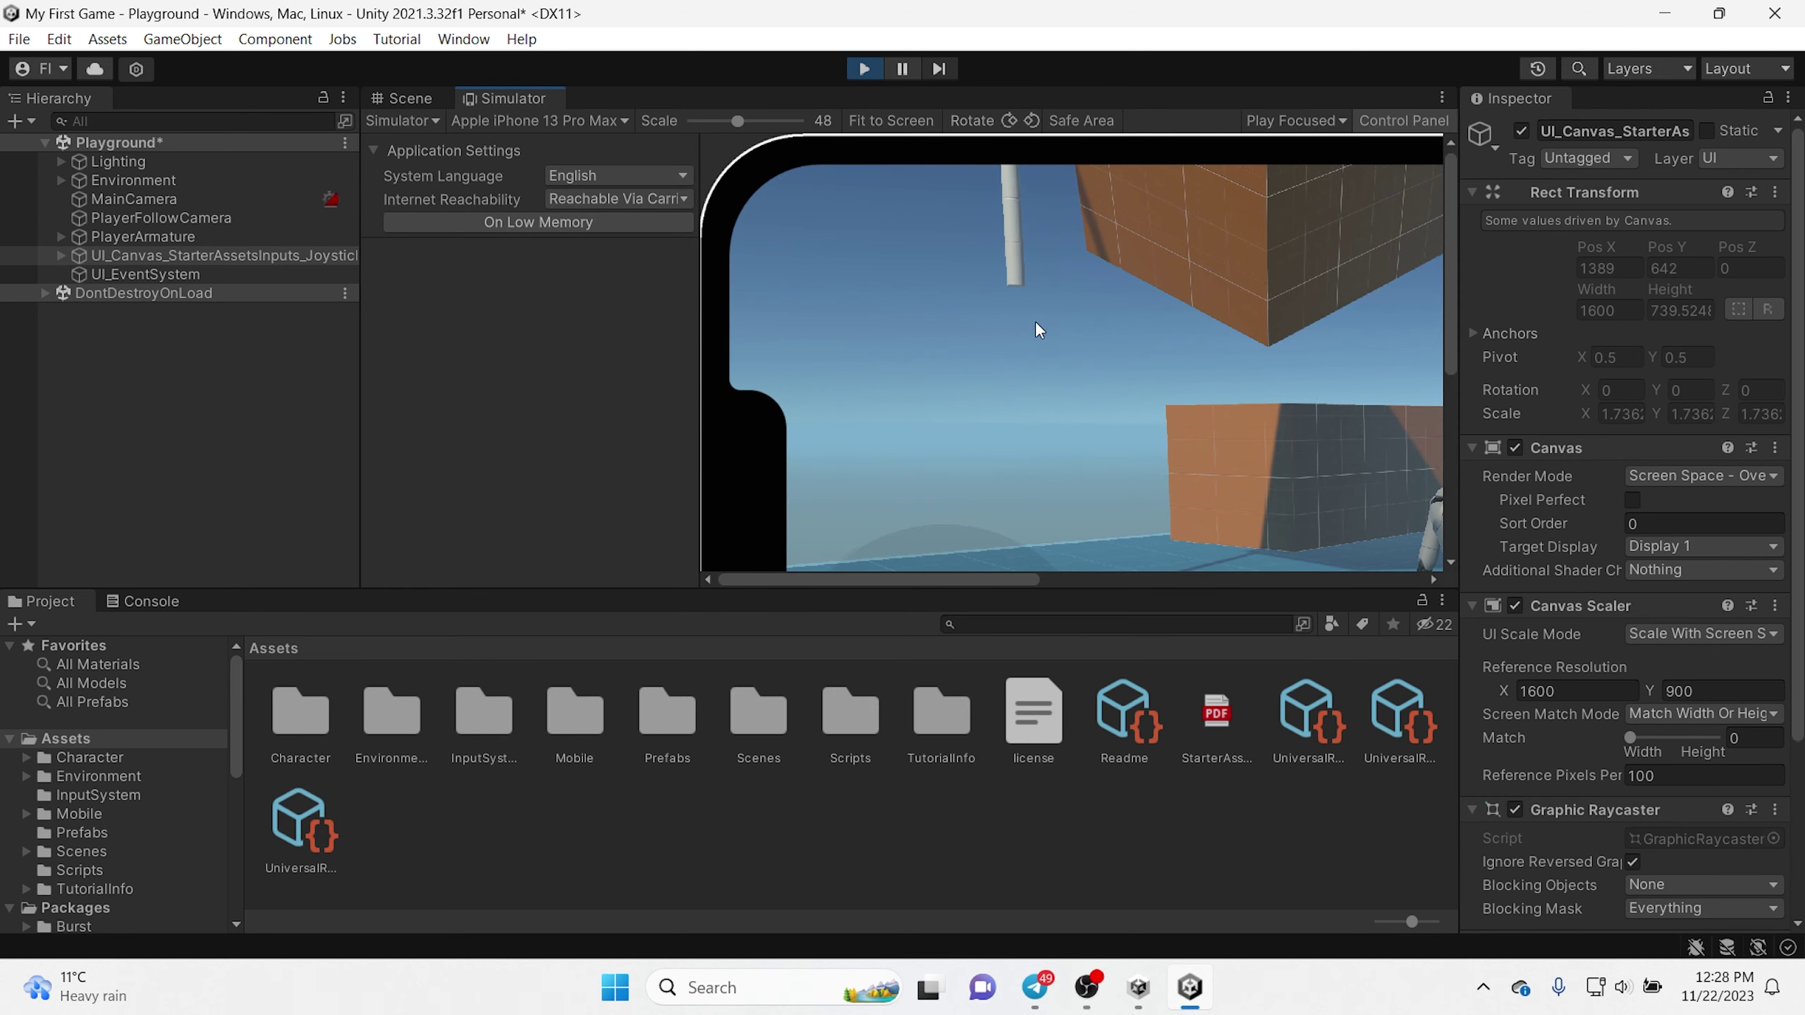
pyautogui.click(891, 123)
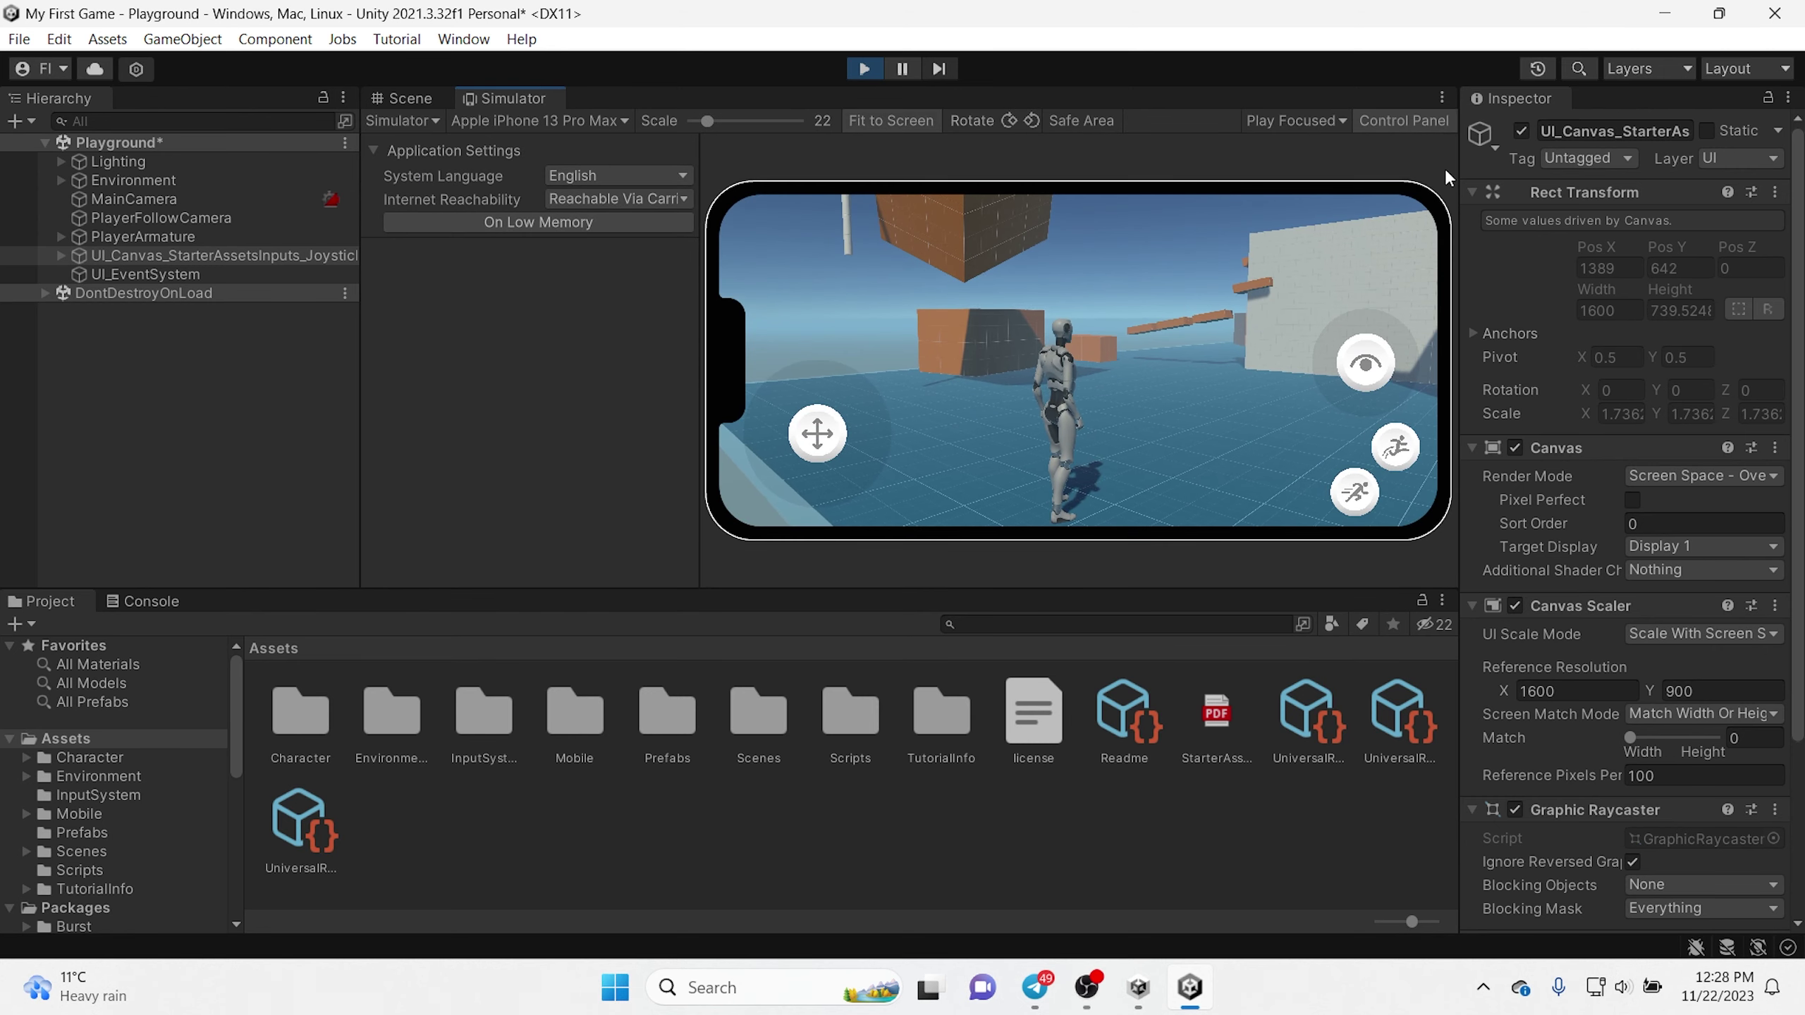
pyautogui.click(1416, 130)
# Step: Test the move and look joysticks, then the jump and sprint buttons
pyautogui.moveTo(589, 449)
pyautogui.mouseDown()
pyautogui.moveTo(565, 460)
pyautogui.moveTo(576, 396)
pyautogui.moveTo(637, 431)
pyautogui.moveTo(536, 415)
pyautogui.moveTo(597, 478)
pyautogui.moveTo(590, 432)
pyautogui.moveTo(663, 404)
pyautogui.moveTo(556, 403)
pyautogui.mouseUp()
pyautogui.moveTo(1262, 364); pyautogui.dragTo(1295, 387)
pyautogui.click(1312, 469)
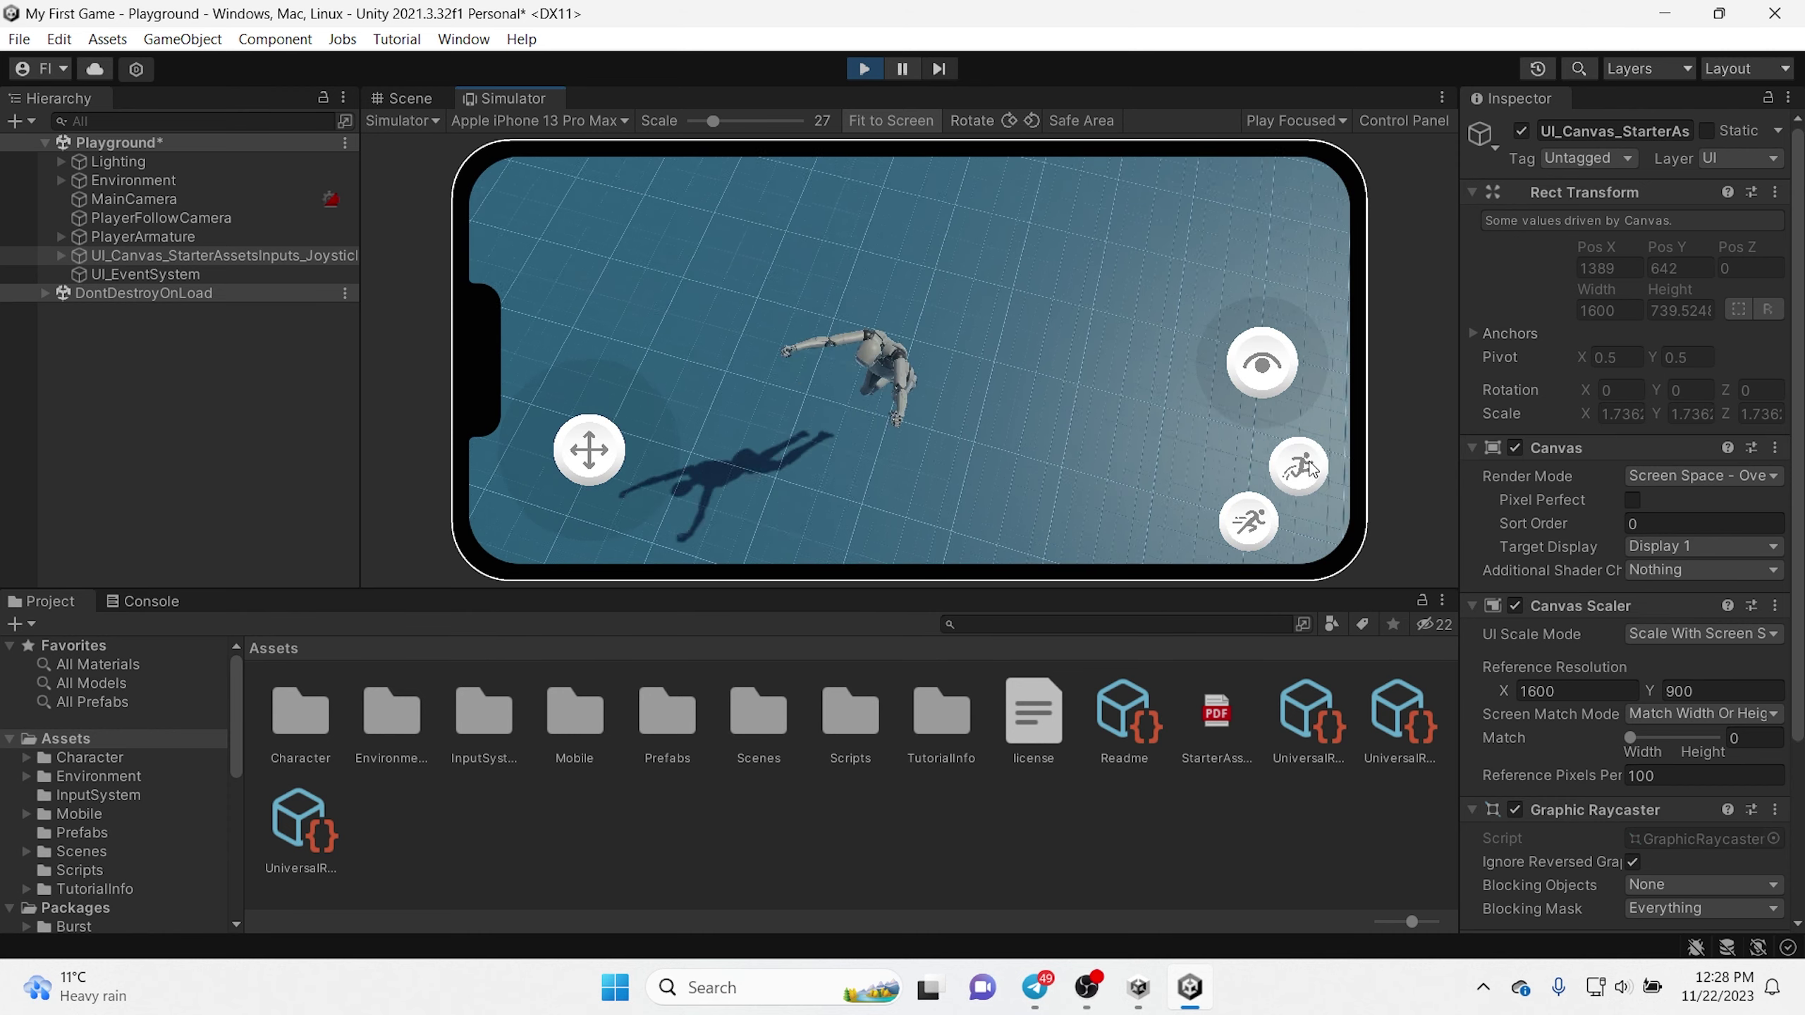
pyautogui.click(1266, 531)
pyautogui.click(1245, 525)
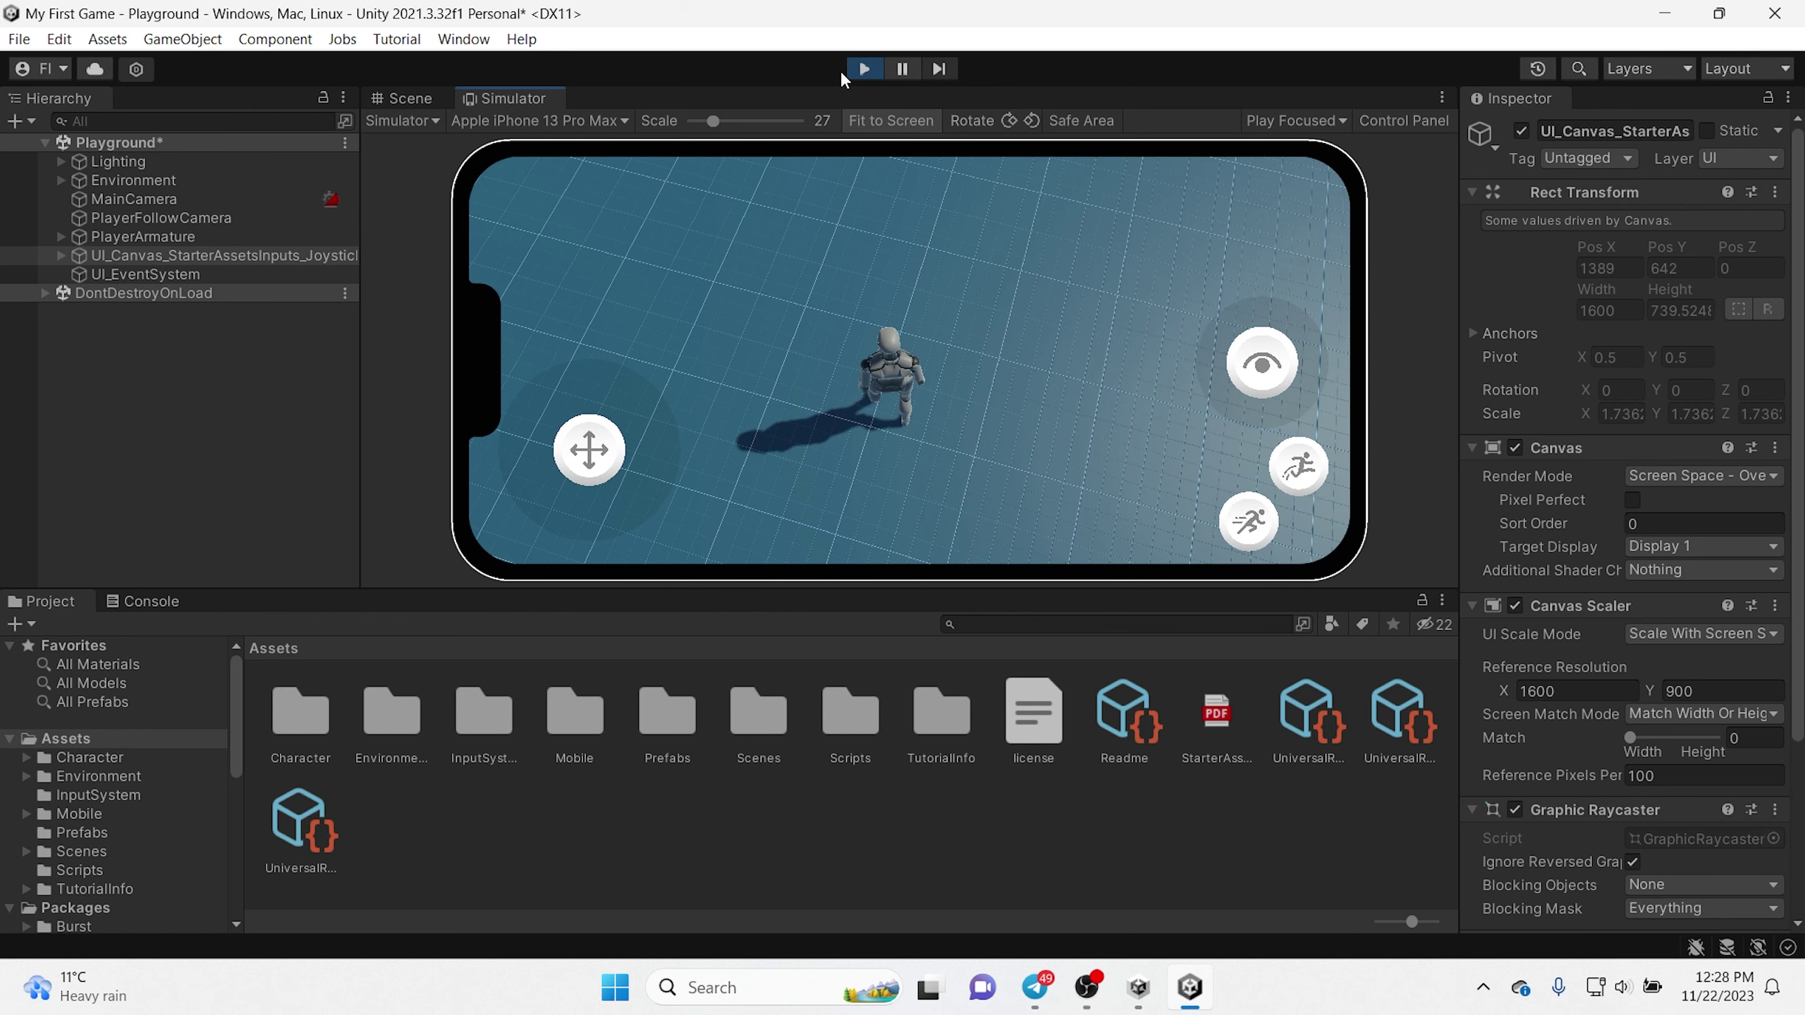
# Step: Exit Play mode and toggle the joystick canvas off and back on, checking UI_EventSystem
pyautogui.click(863, 68)
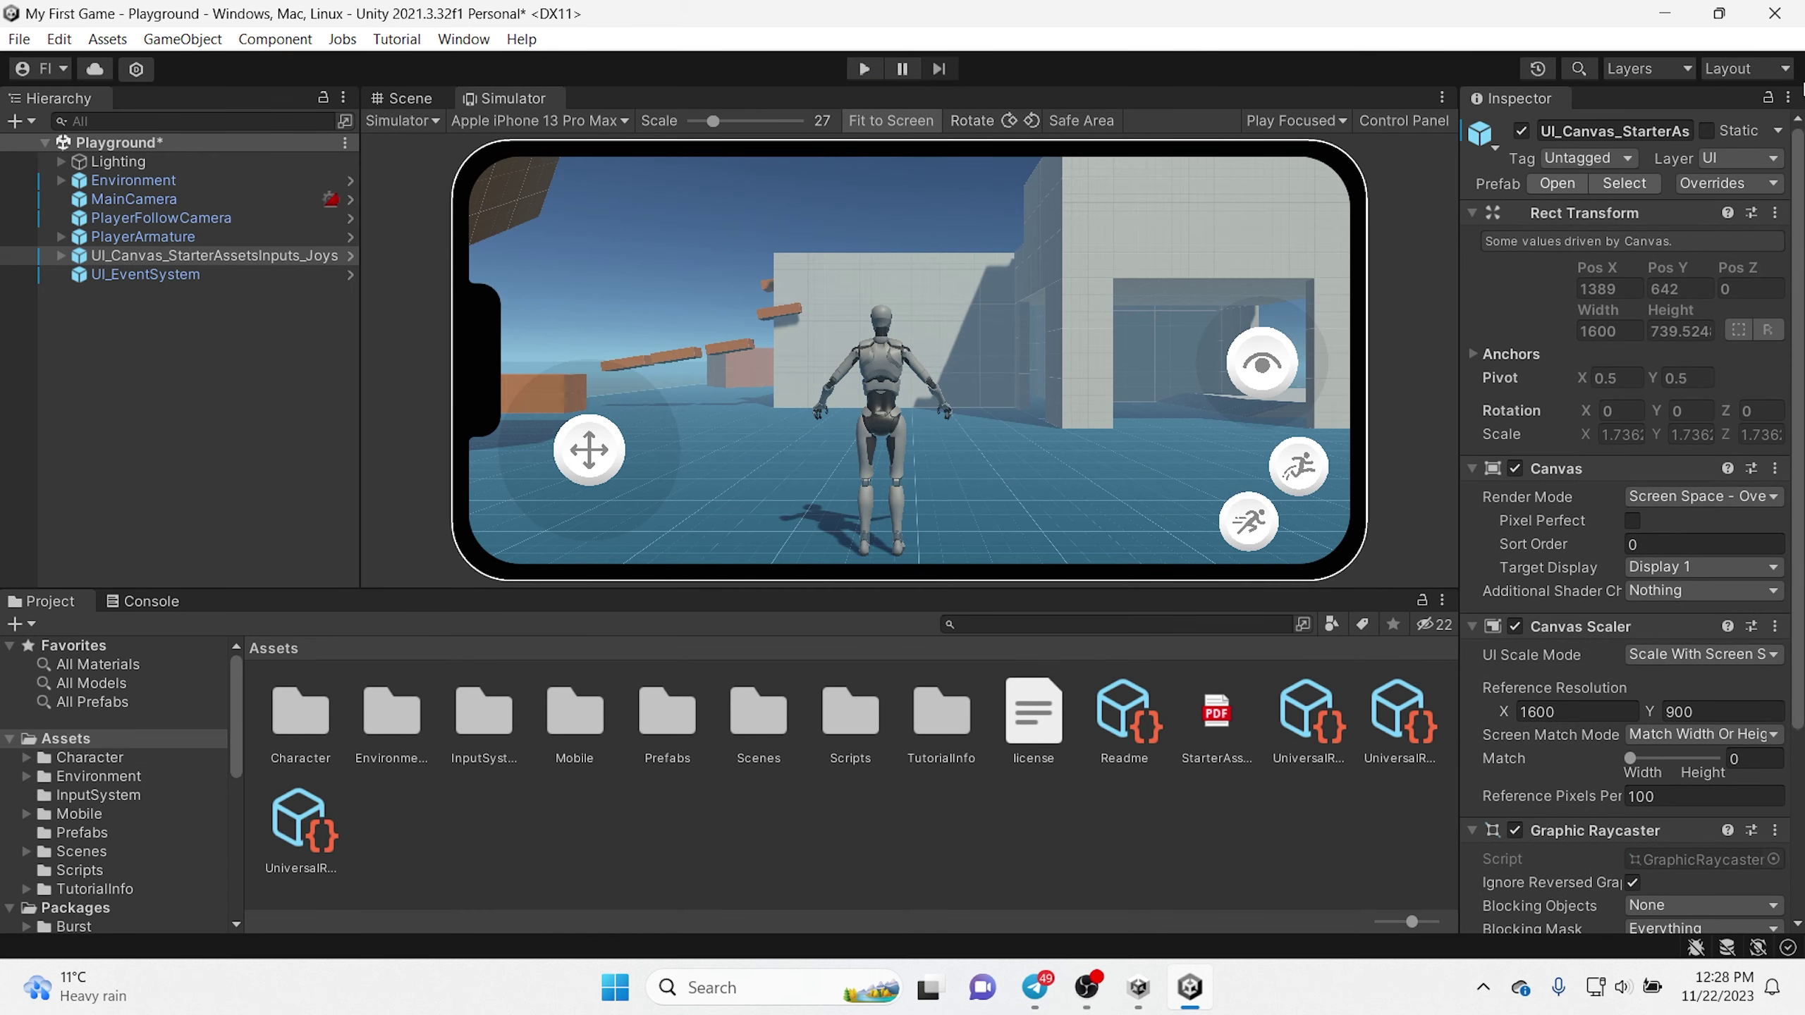
pyautogui.click(1521, 130)
pyautogui.click(128, 276)
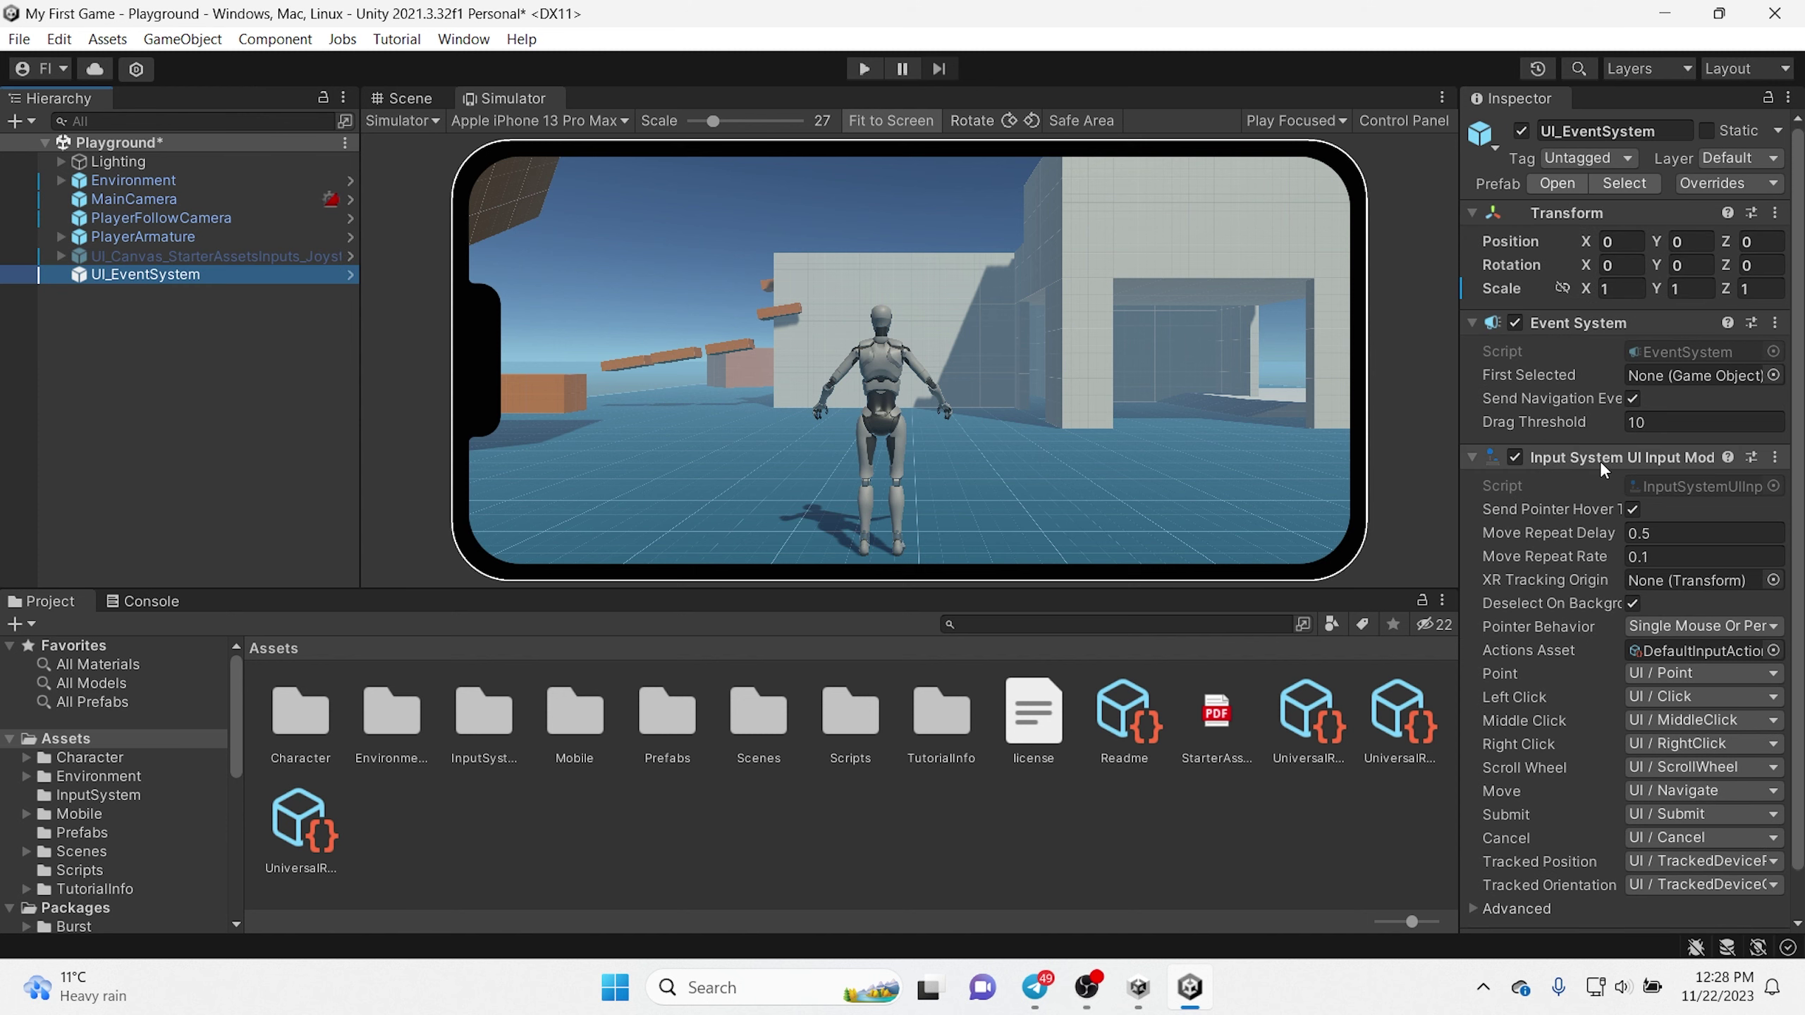
pyautogui.scroll(-2, 1597, 464)
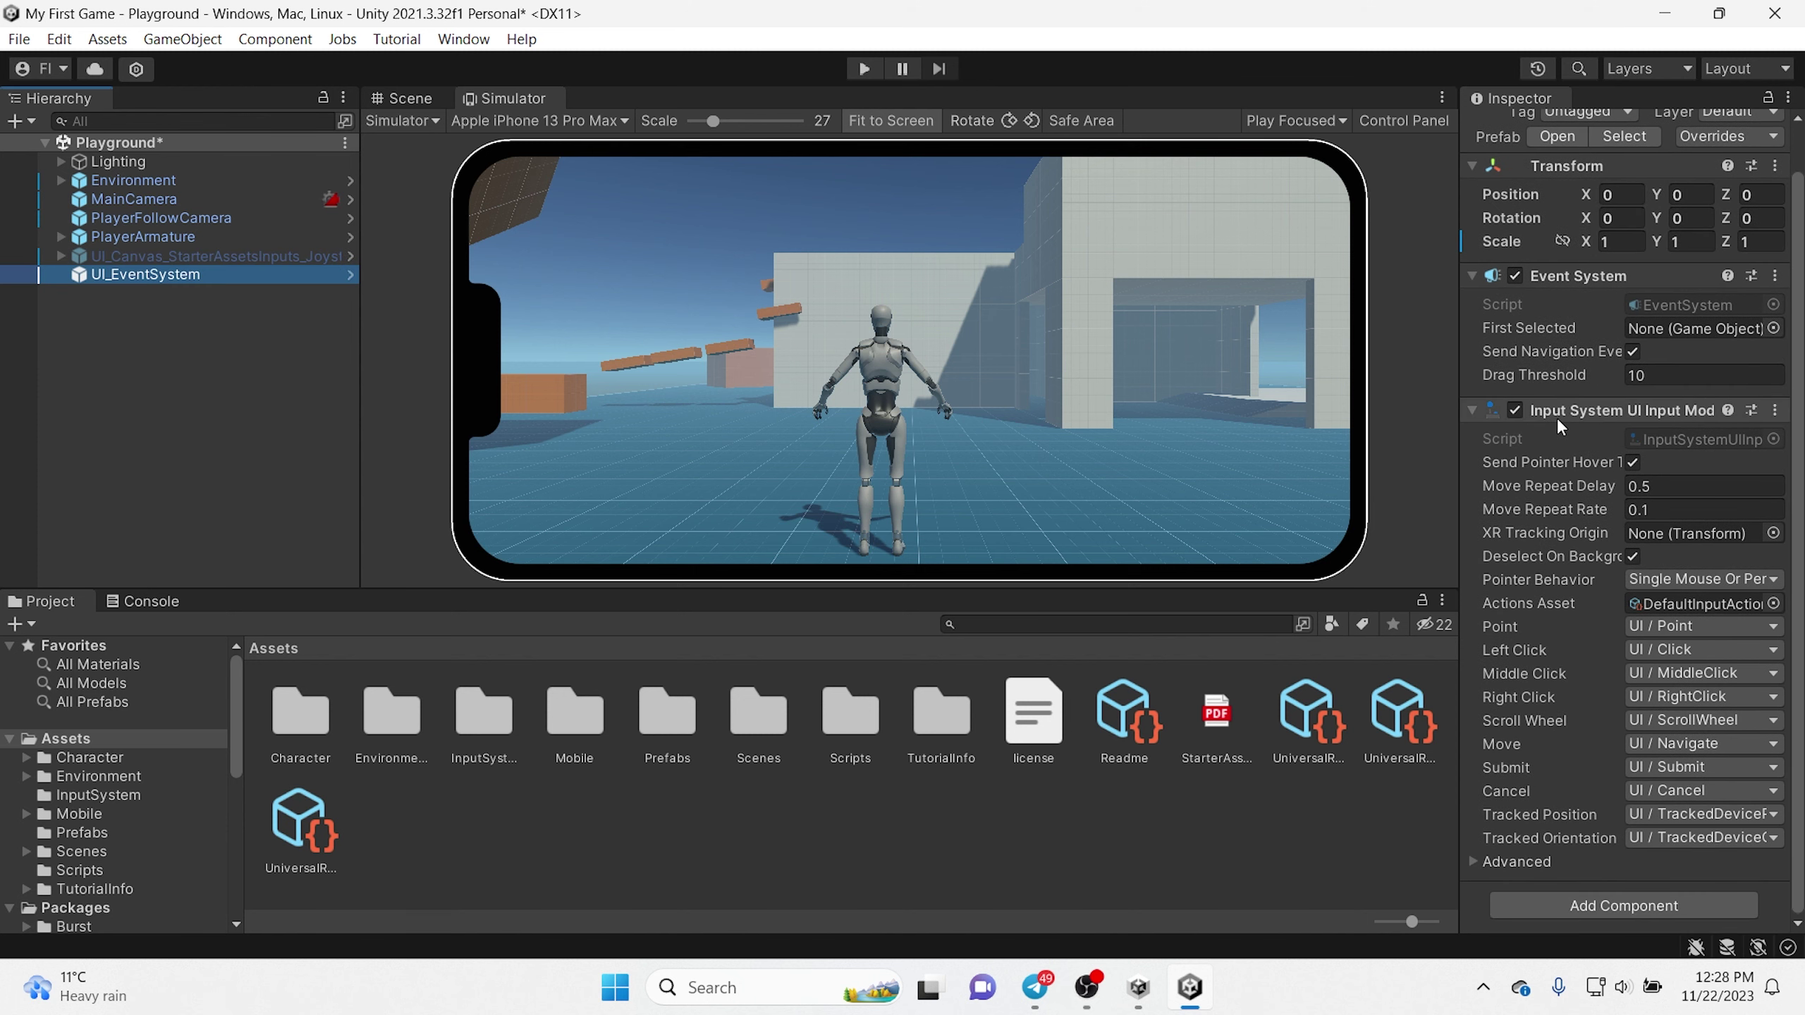
pyautogui.click(136, 254)
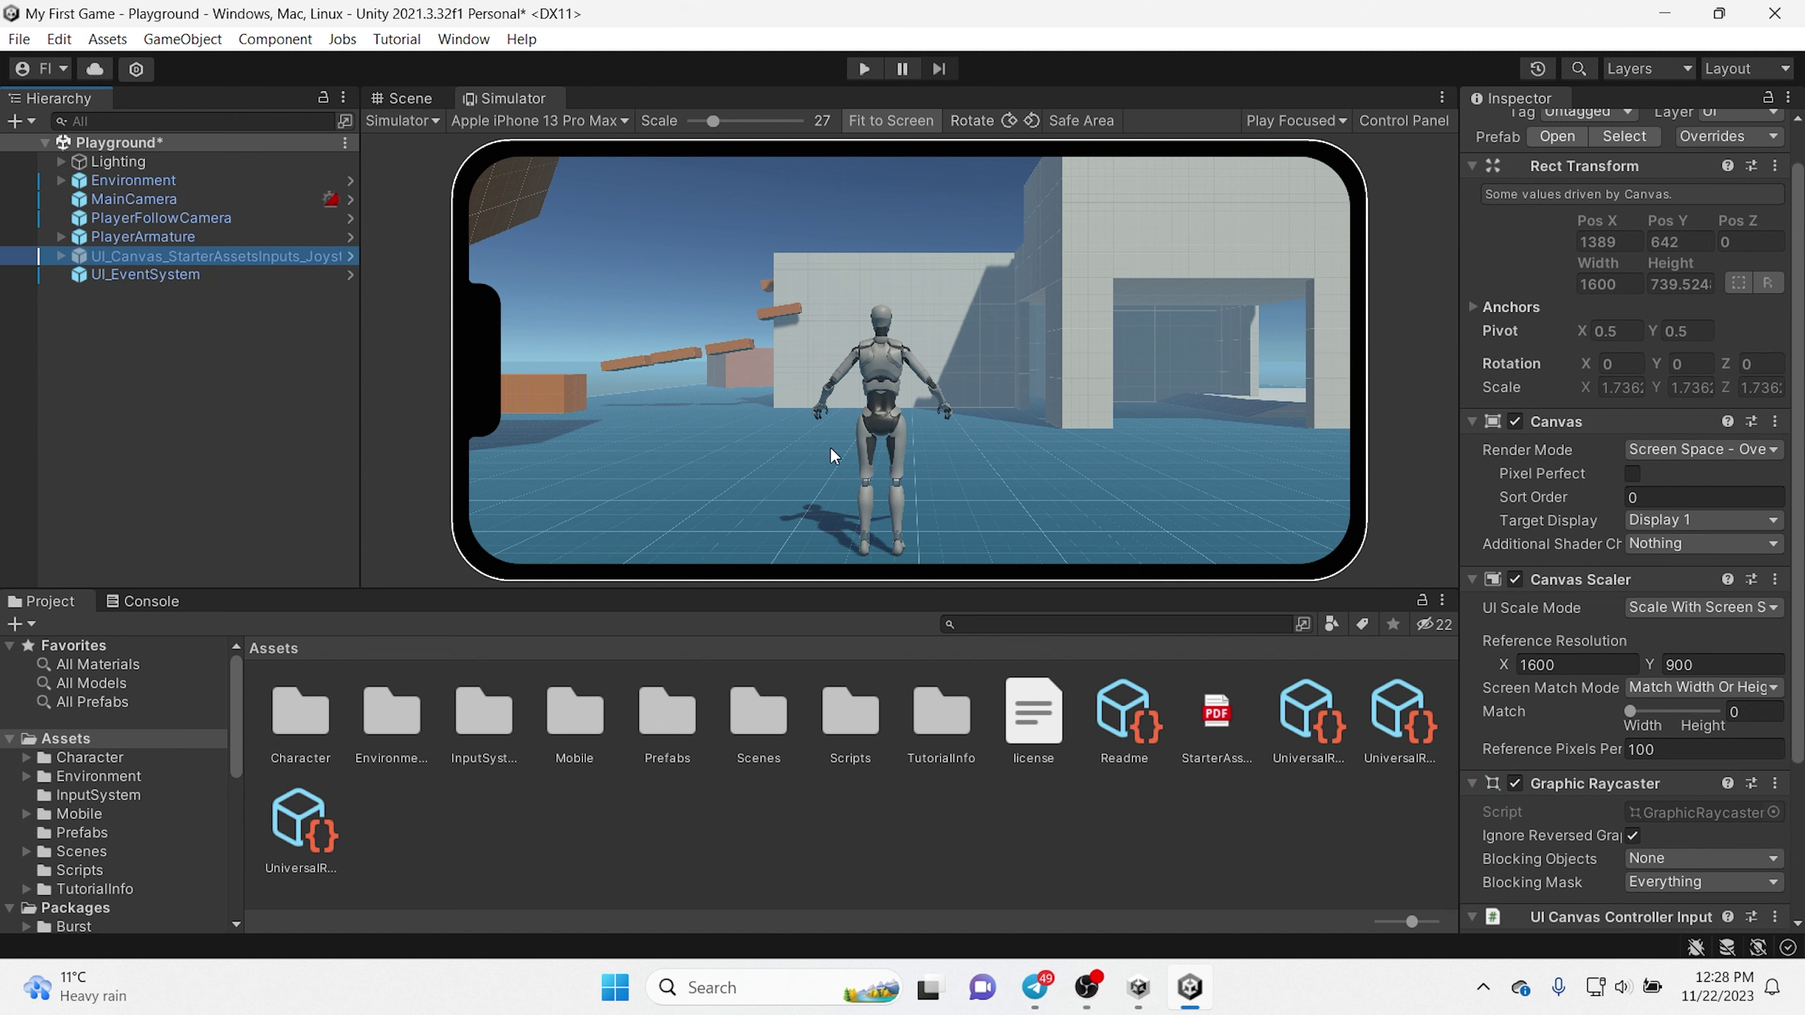
pyautogui.scroll(2, 1538, 147)
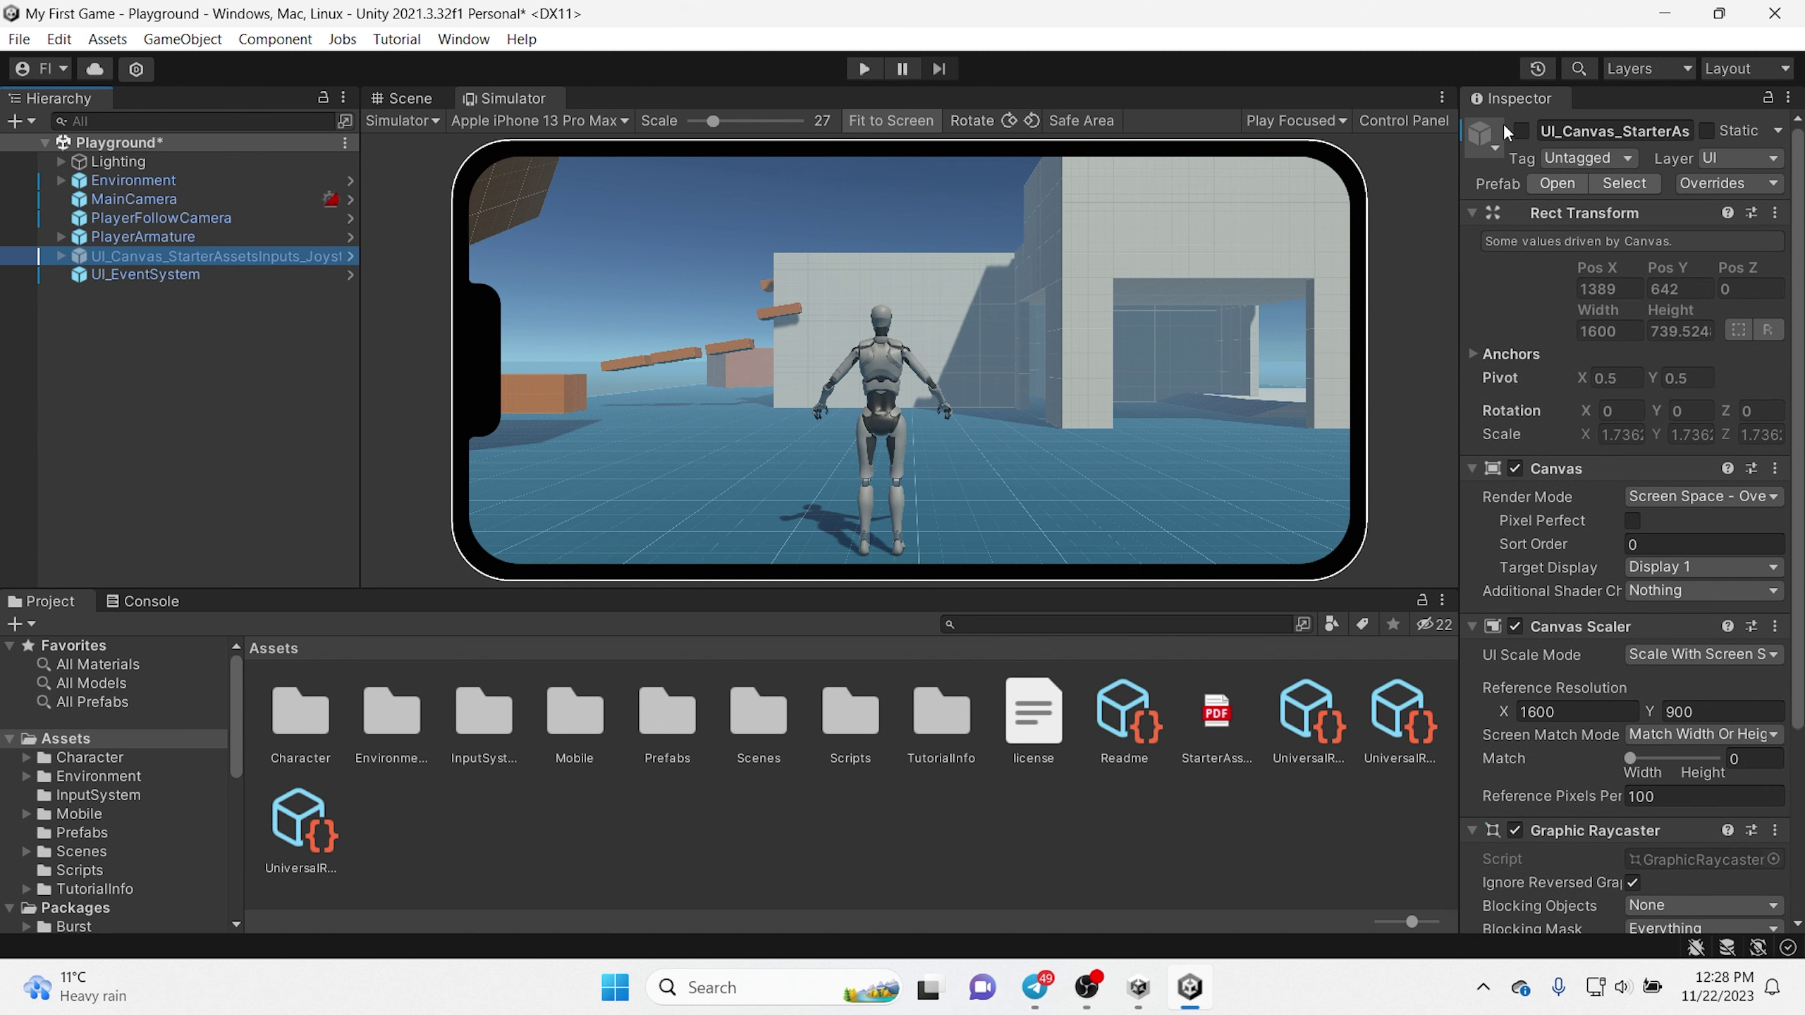
pyautogui.click(1520, 132)
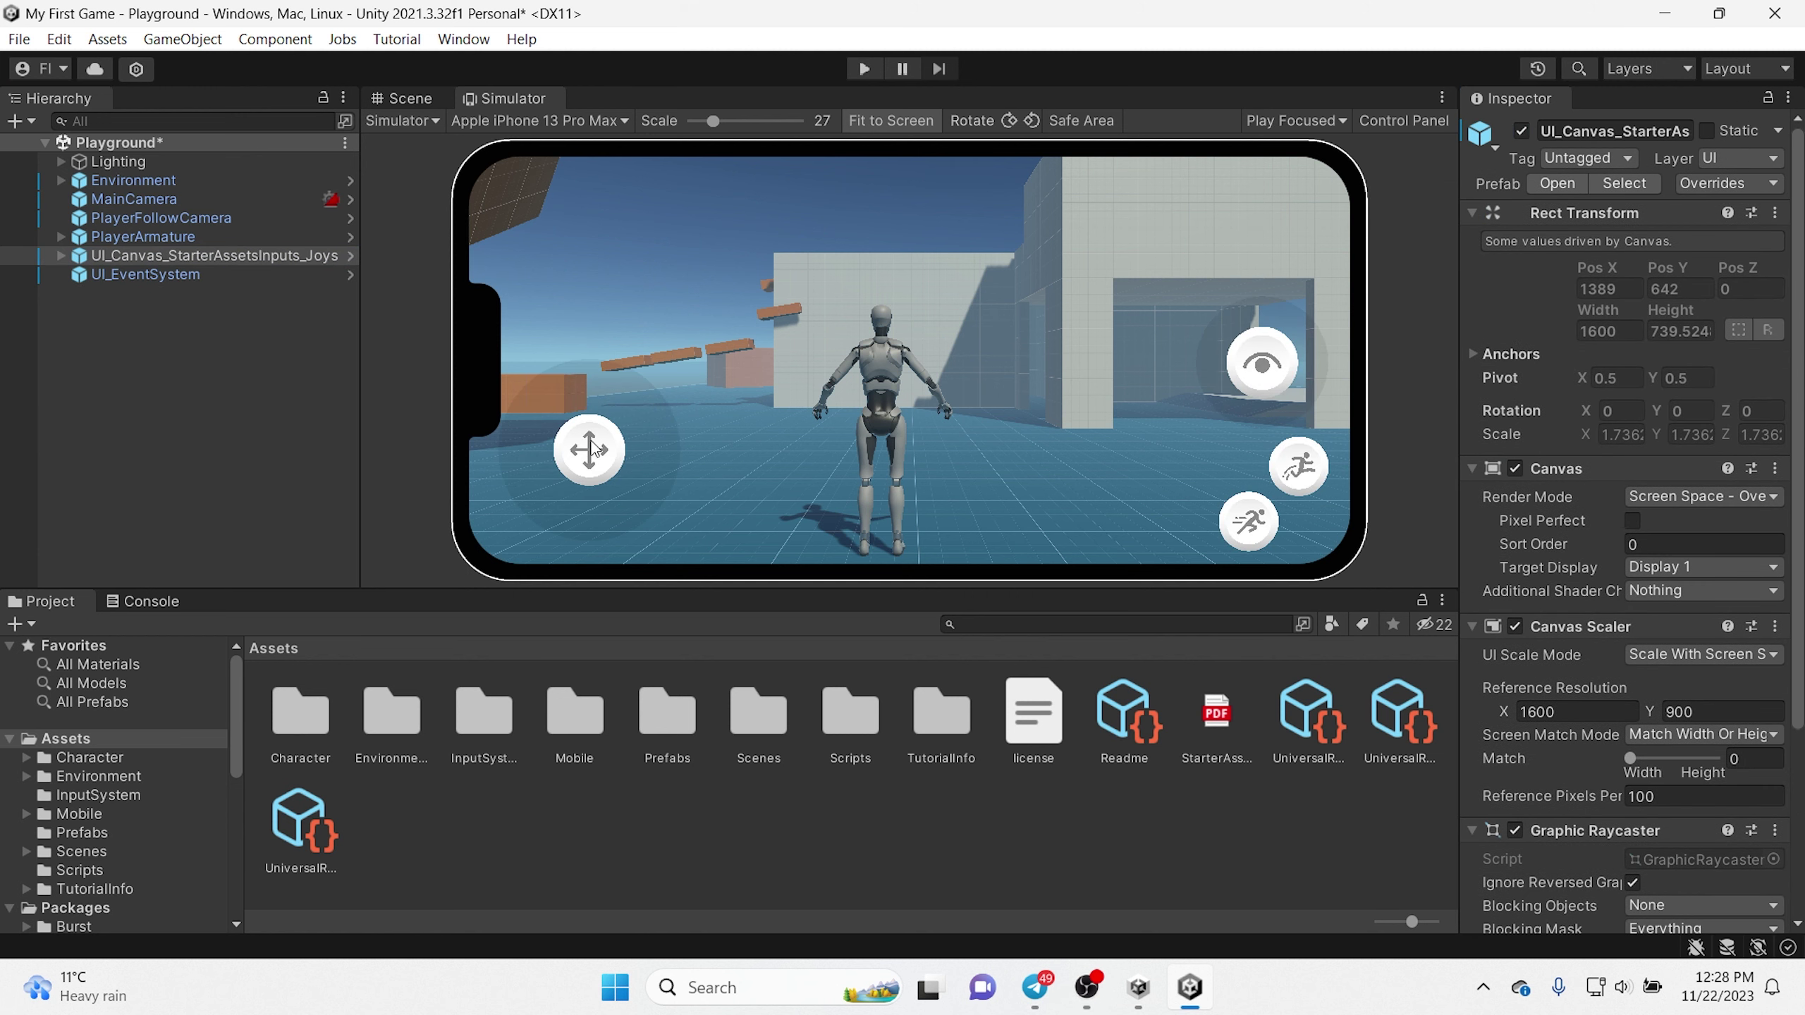
# Step: Select UI_EventSystem and collapse then re-expand its Input System UI Input Module
pyautogui.click(130, 272)
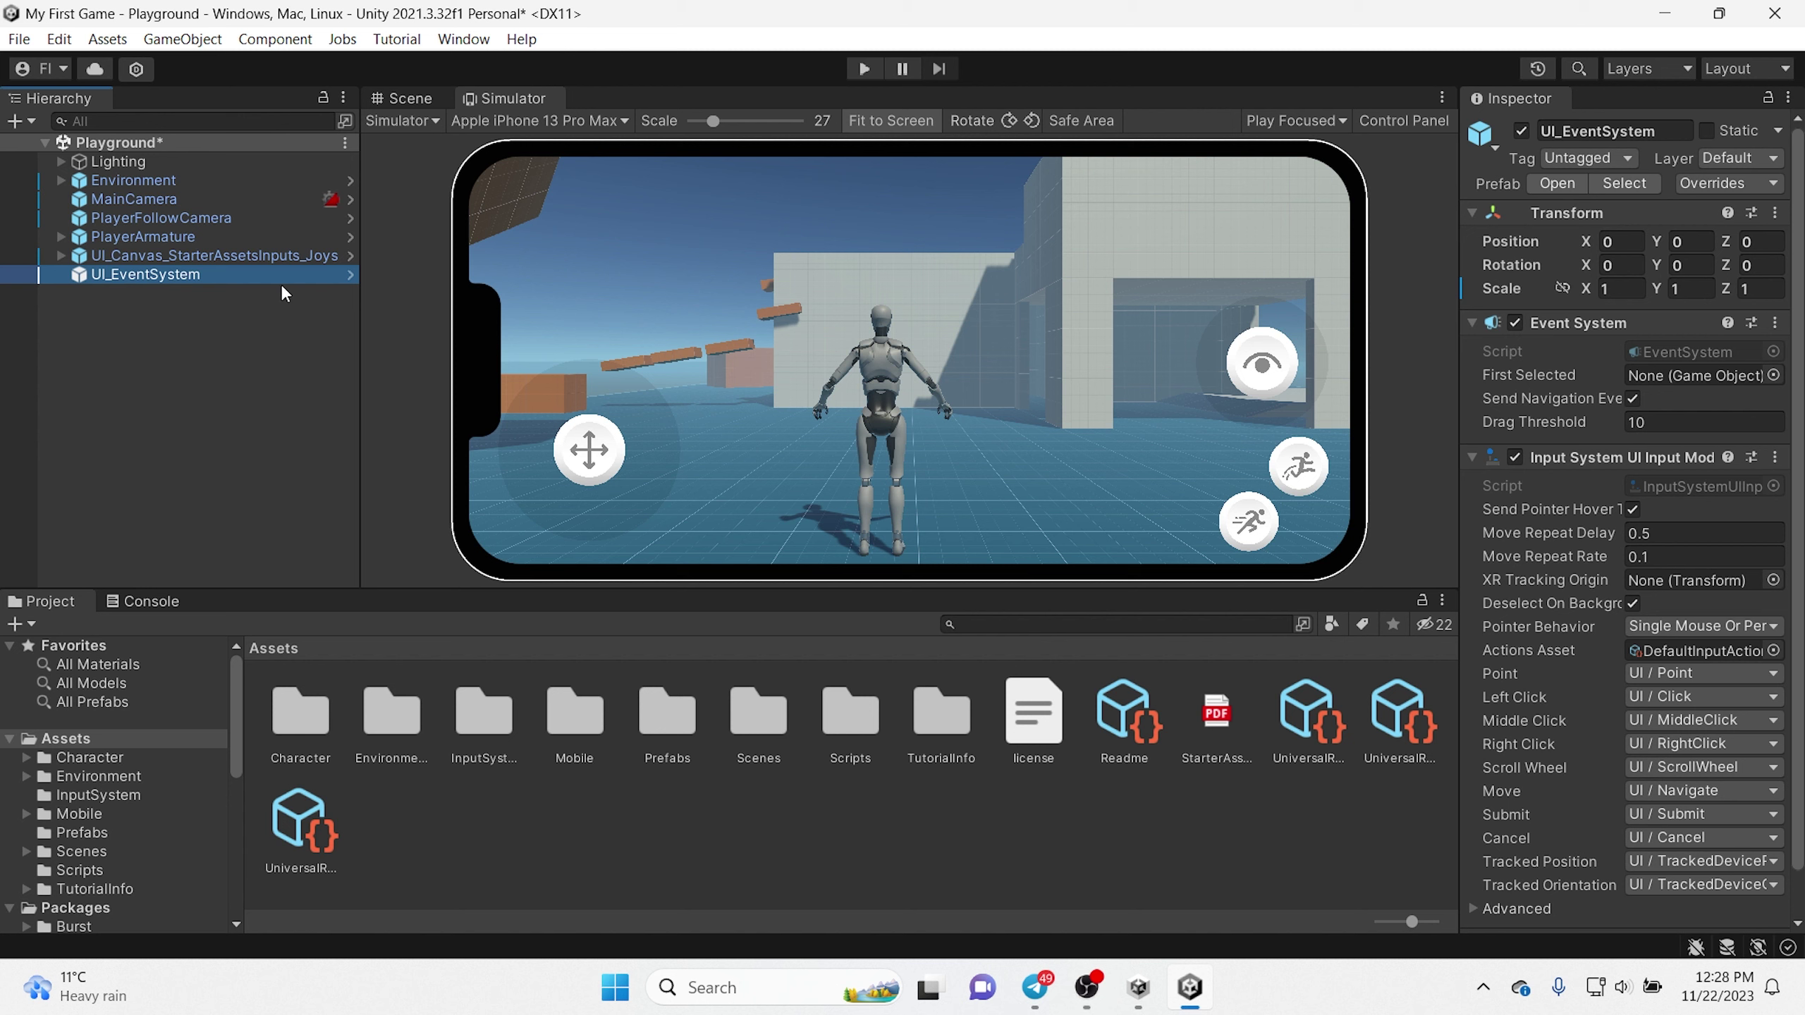
pyautogui.click(1595, 459)
pyautogui.click(1627, 455)
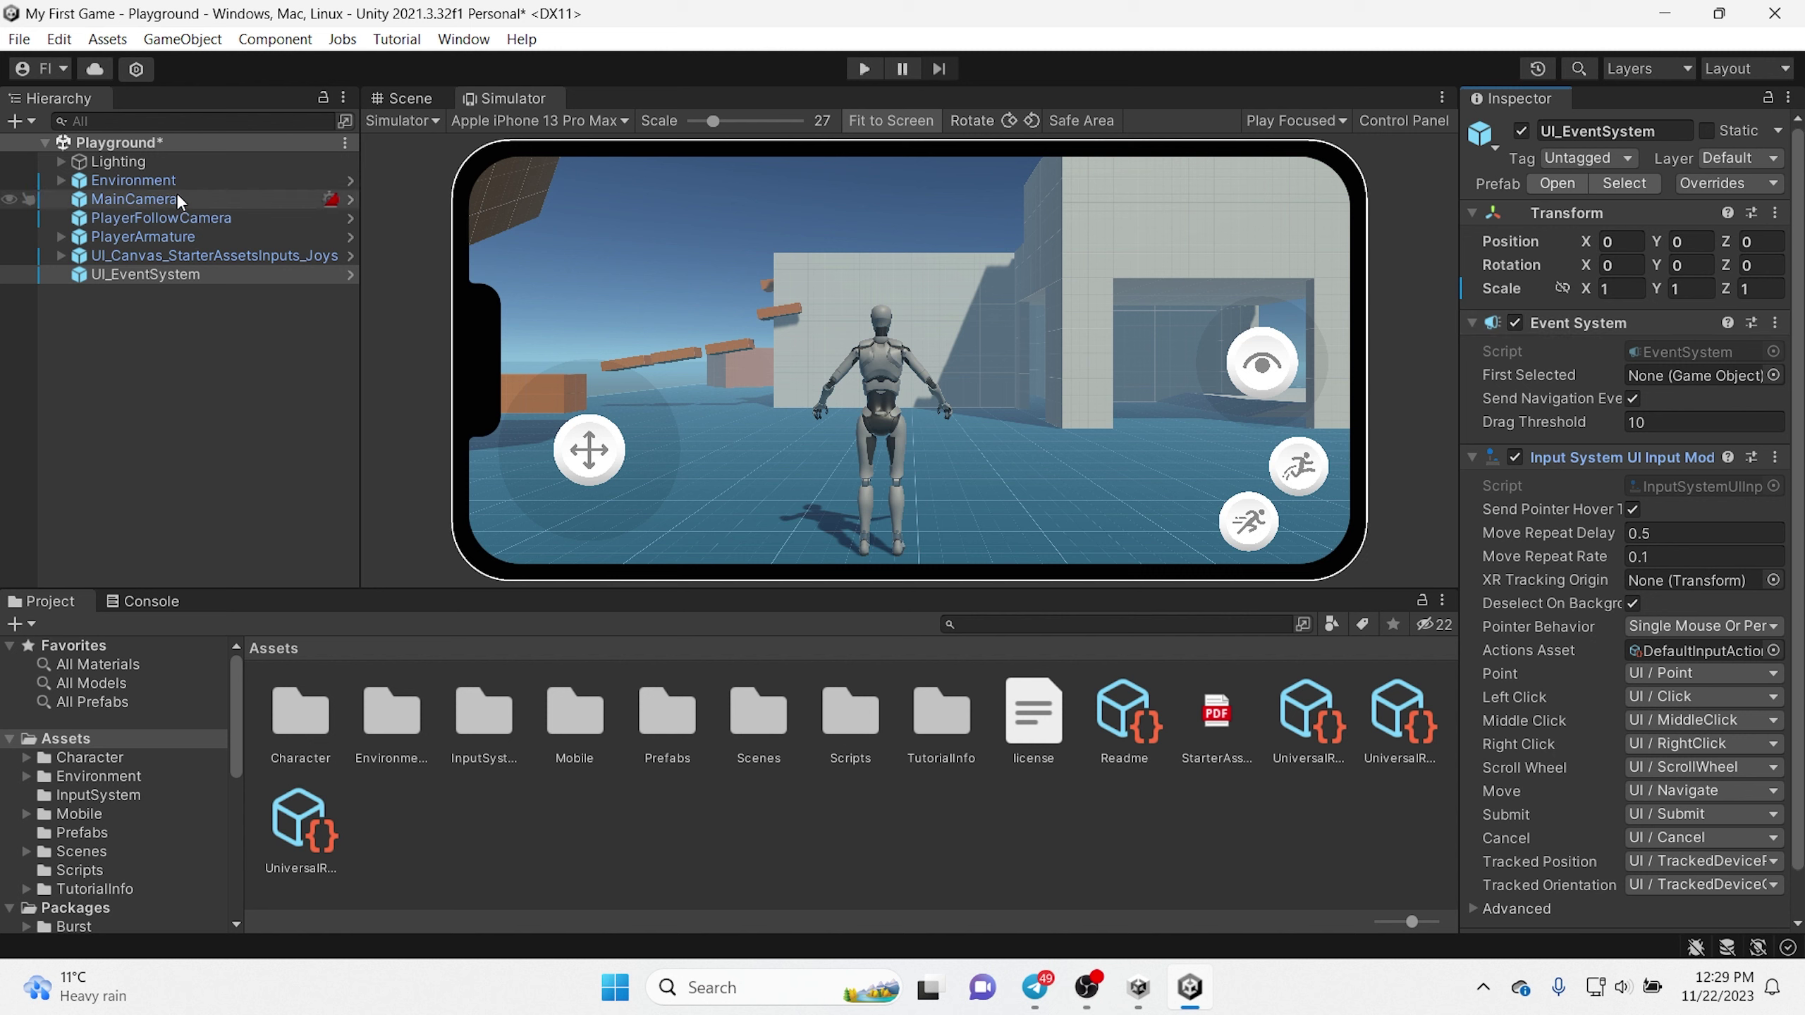
pyautogui.click(172, 164)
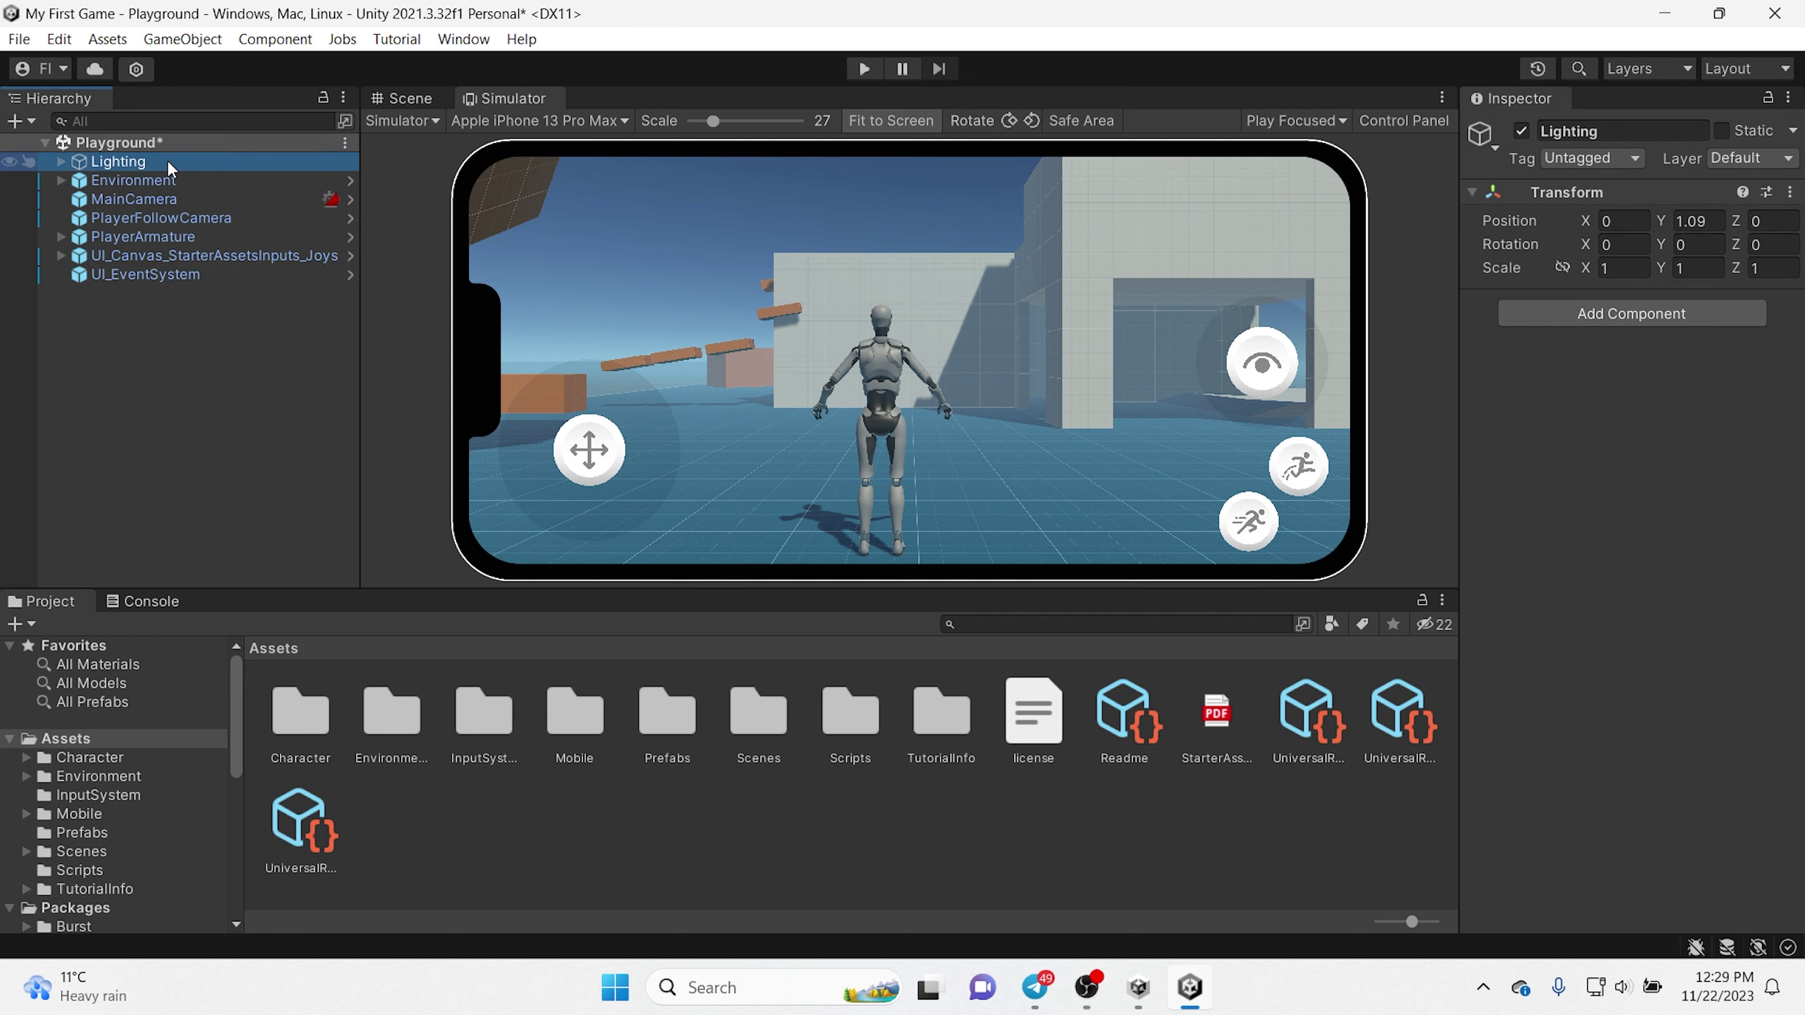
pyautogui.click(159, 182)
pyautogui.click(163, 198)
pyautogui.click(170, 234)
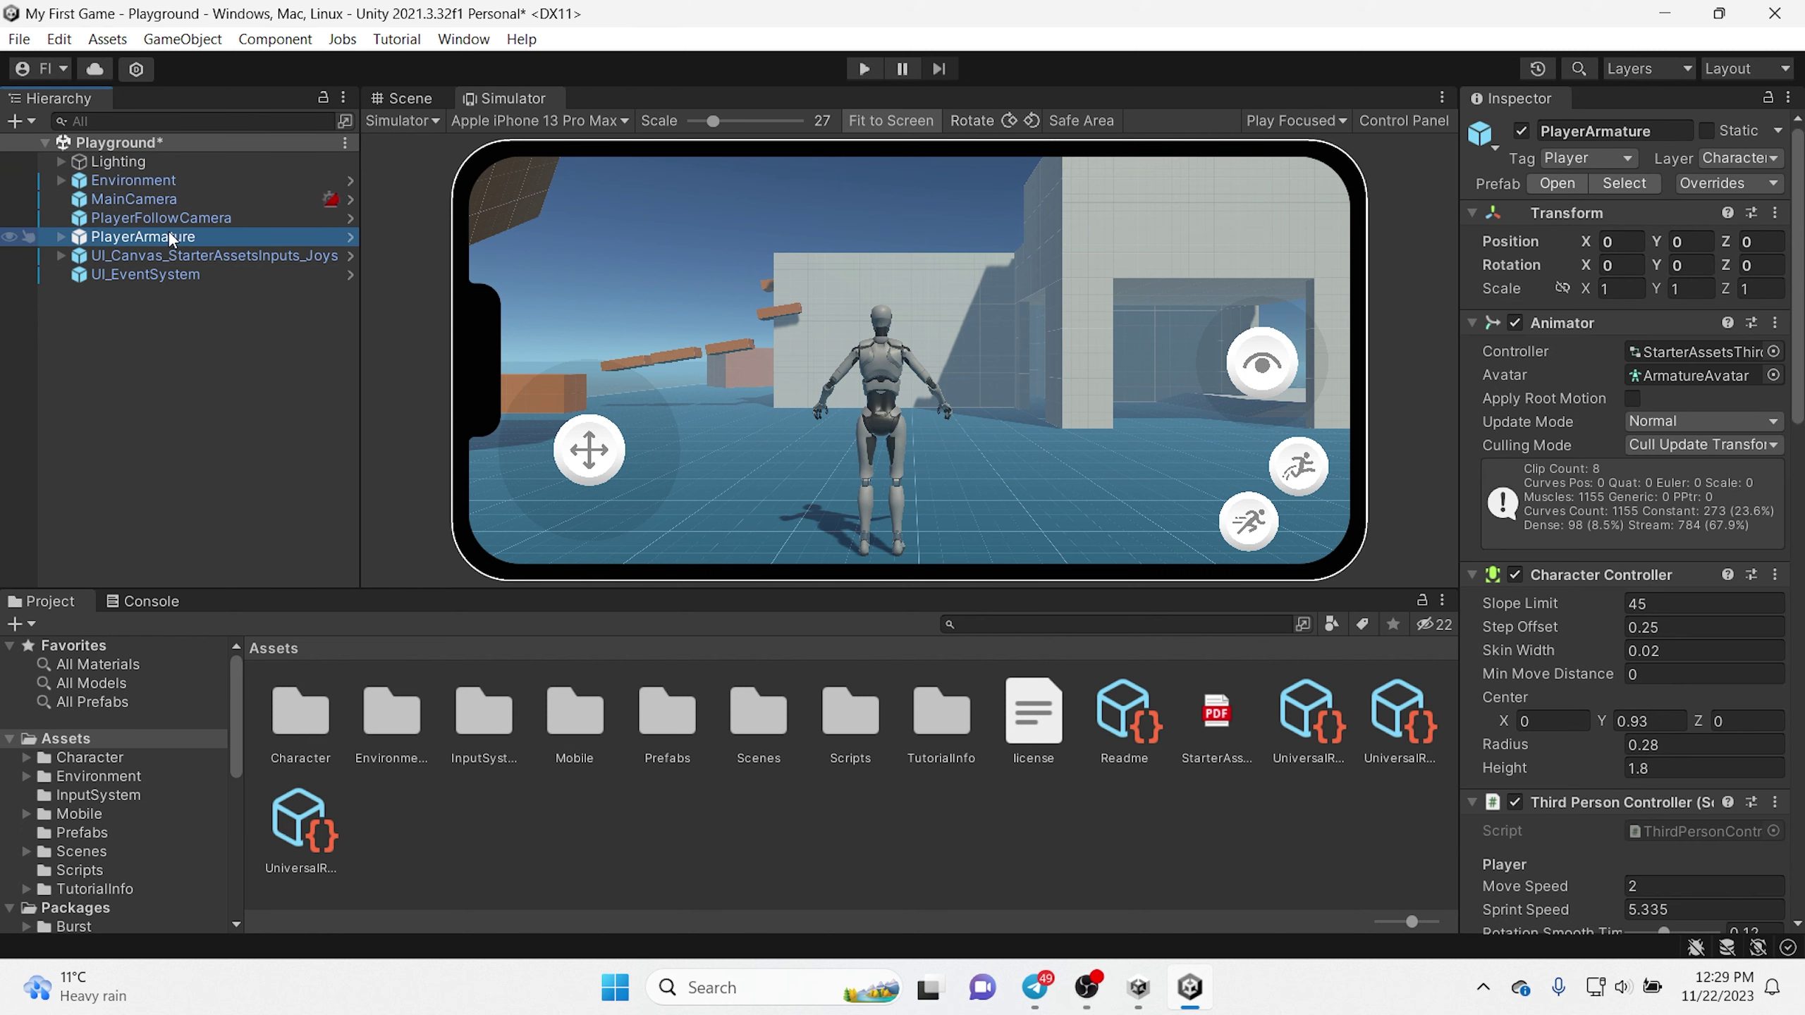
pyautogui.click(178, 256)
pyautogui.click(183, 276)
pyautogui.click(167, 164)
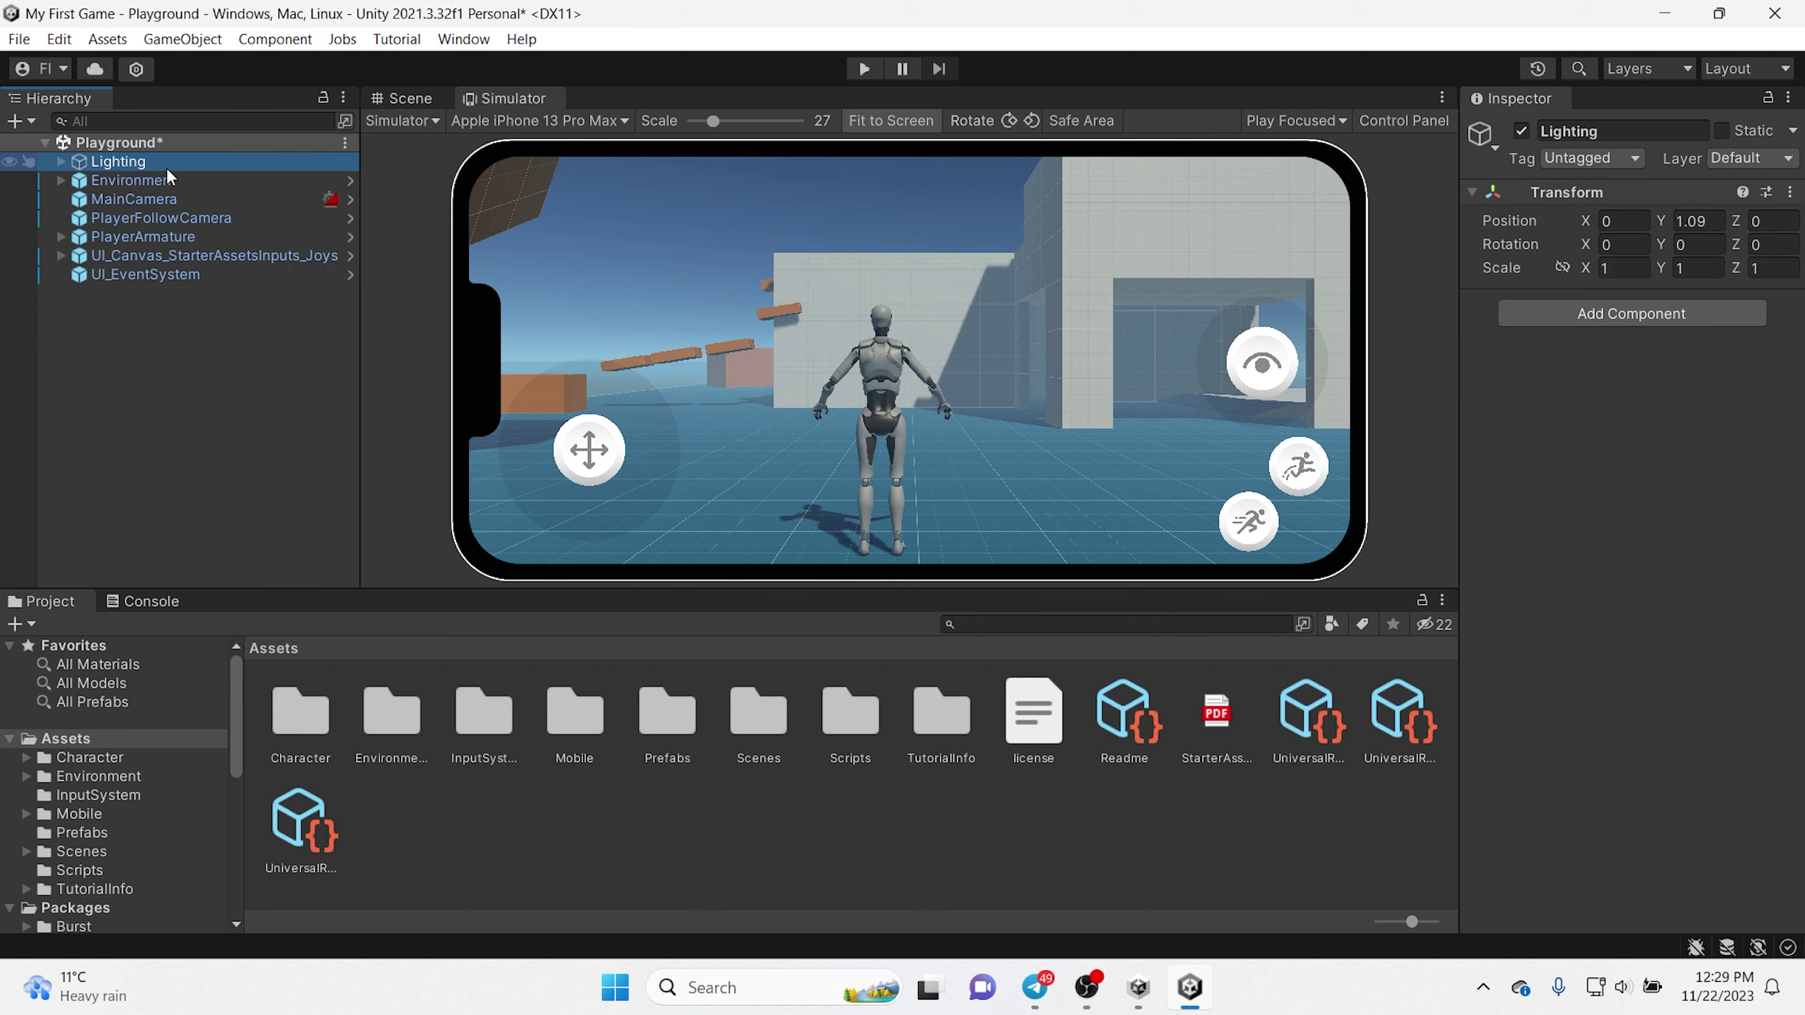
pyautogui.click(166, 179)
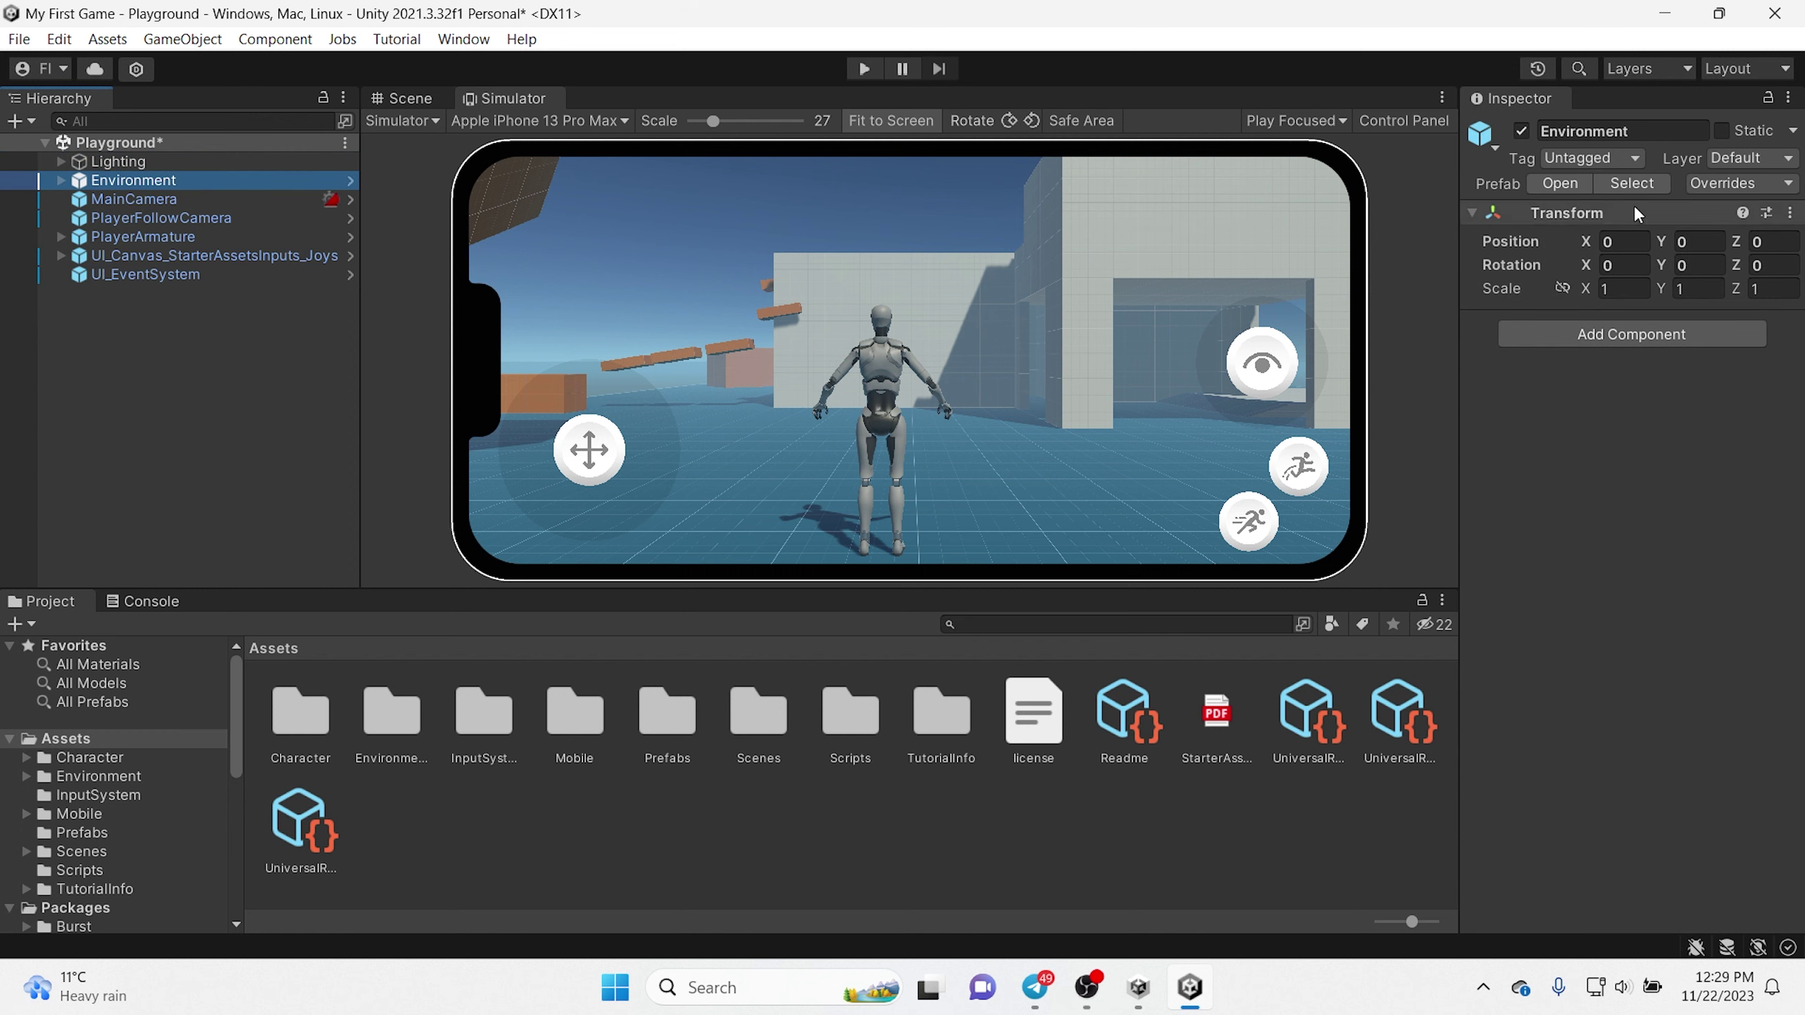
pyautogui.click(164, 198)
pyautogui.click(158, 218)
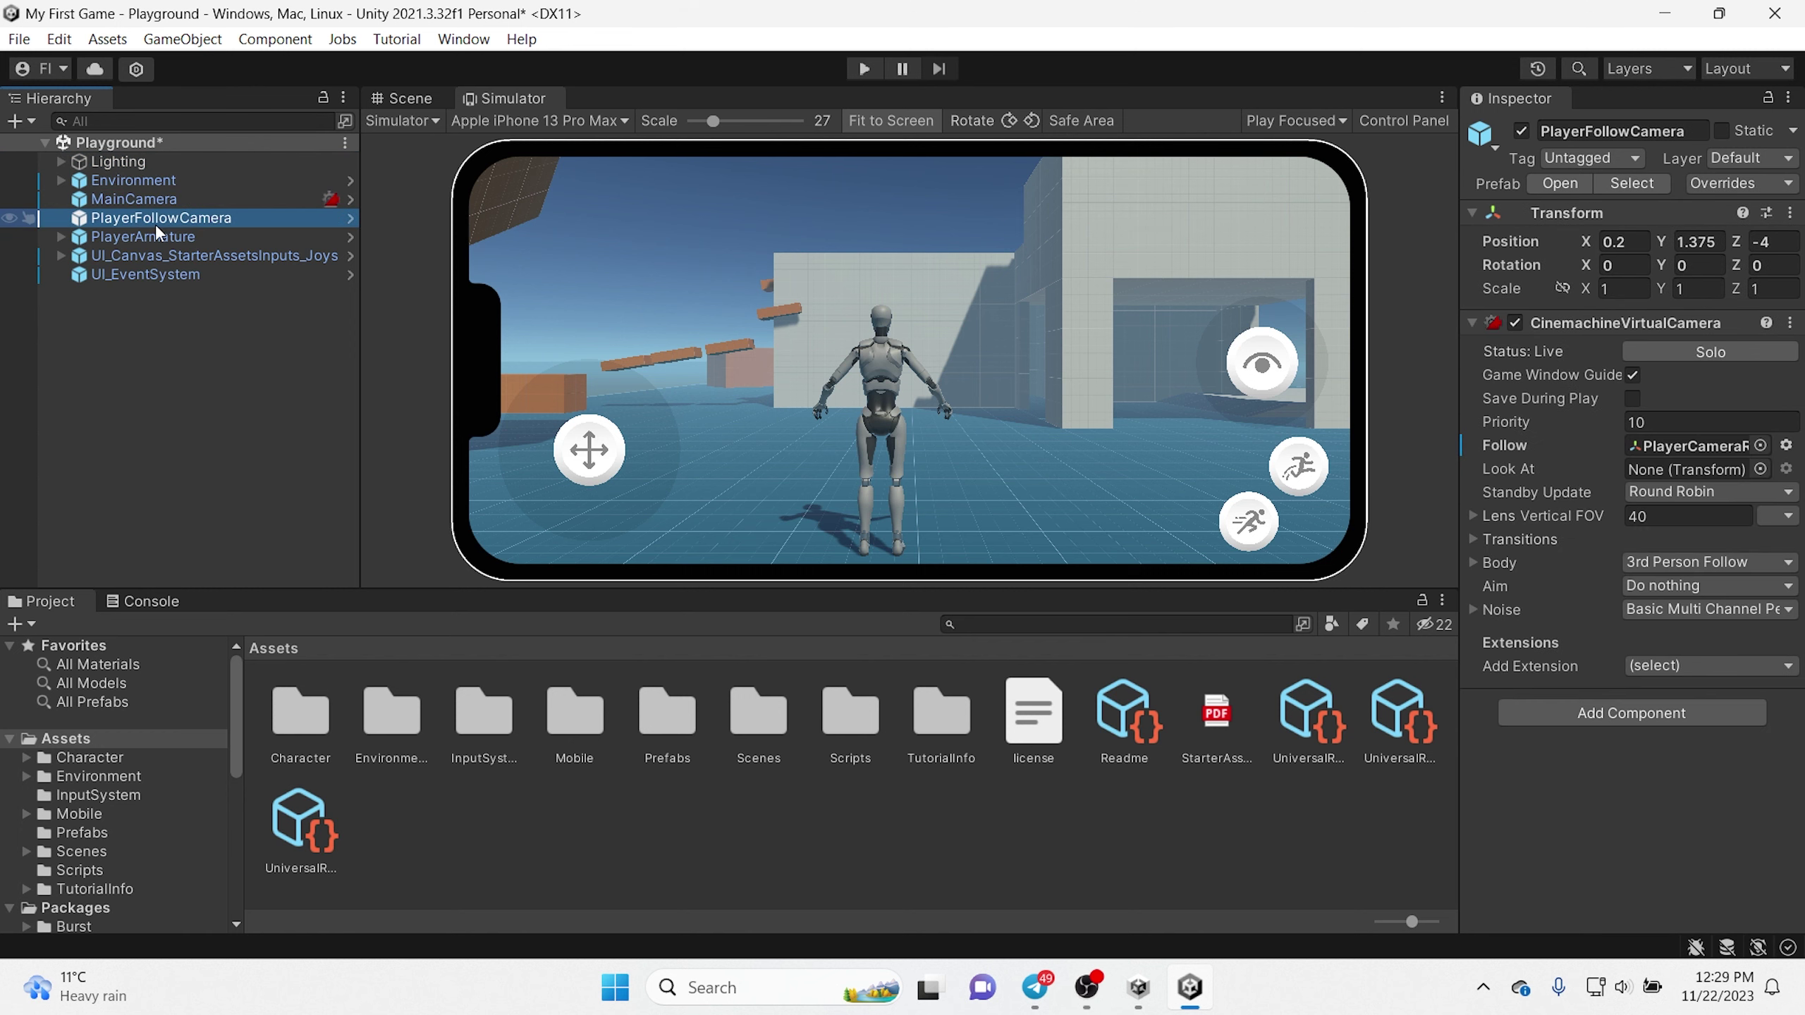
pyautogui.click(181, 255)
pyautogui.click(194, 235)
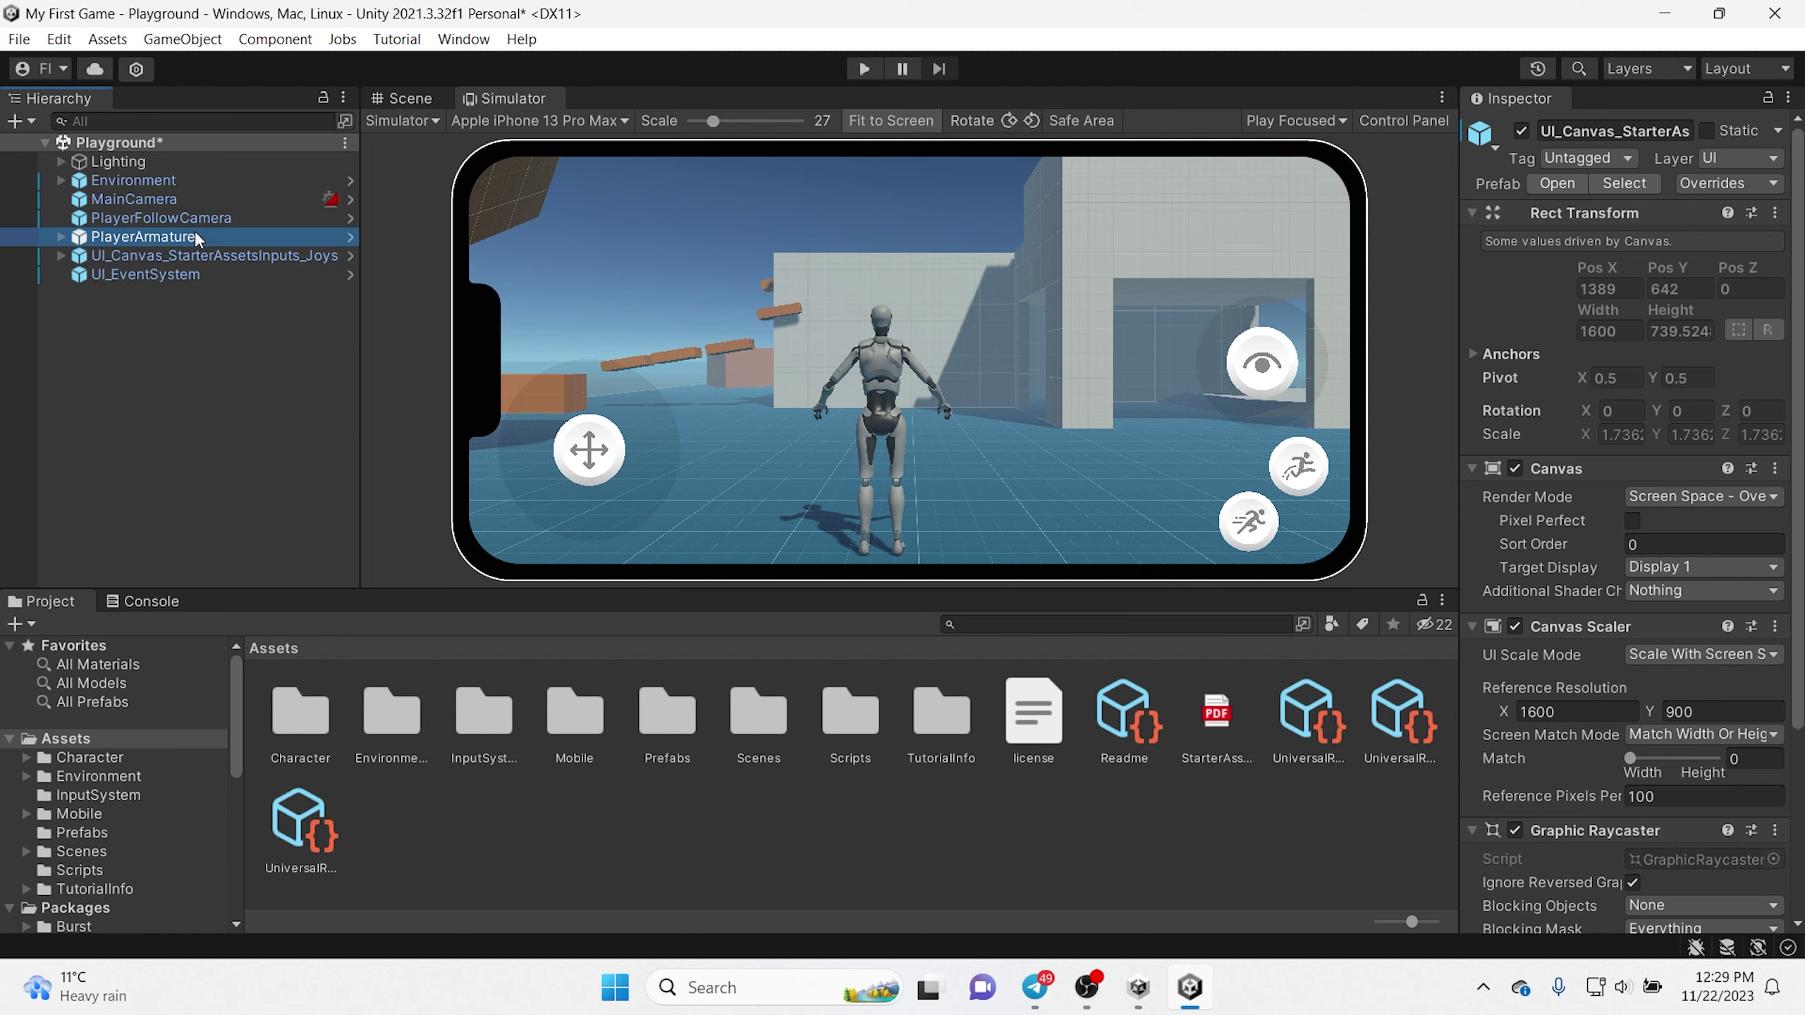
pyautogui.click(204, 200)
pyautogui.click(190, 179)
pyautogui.click(186, 162)
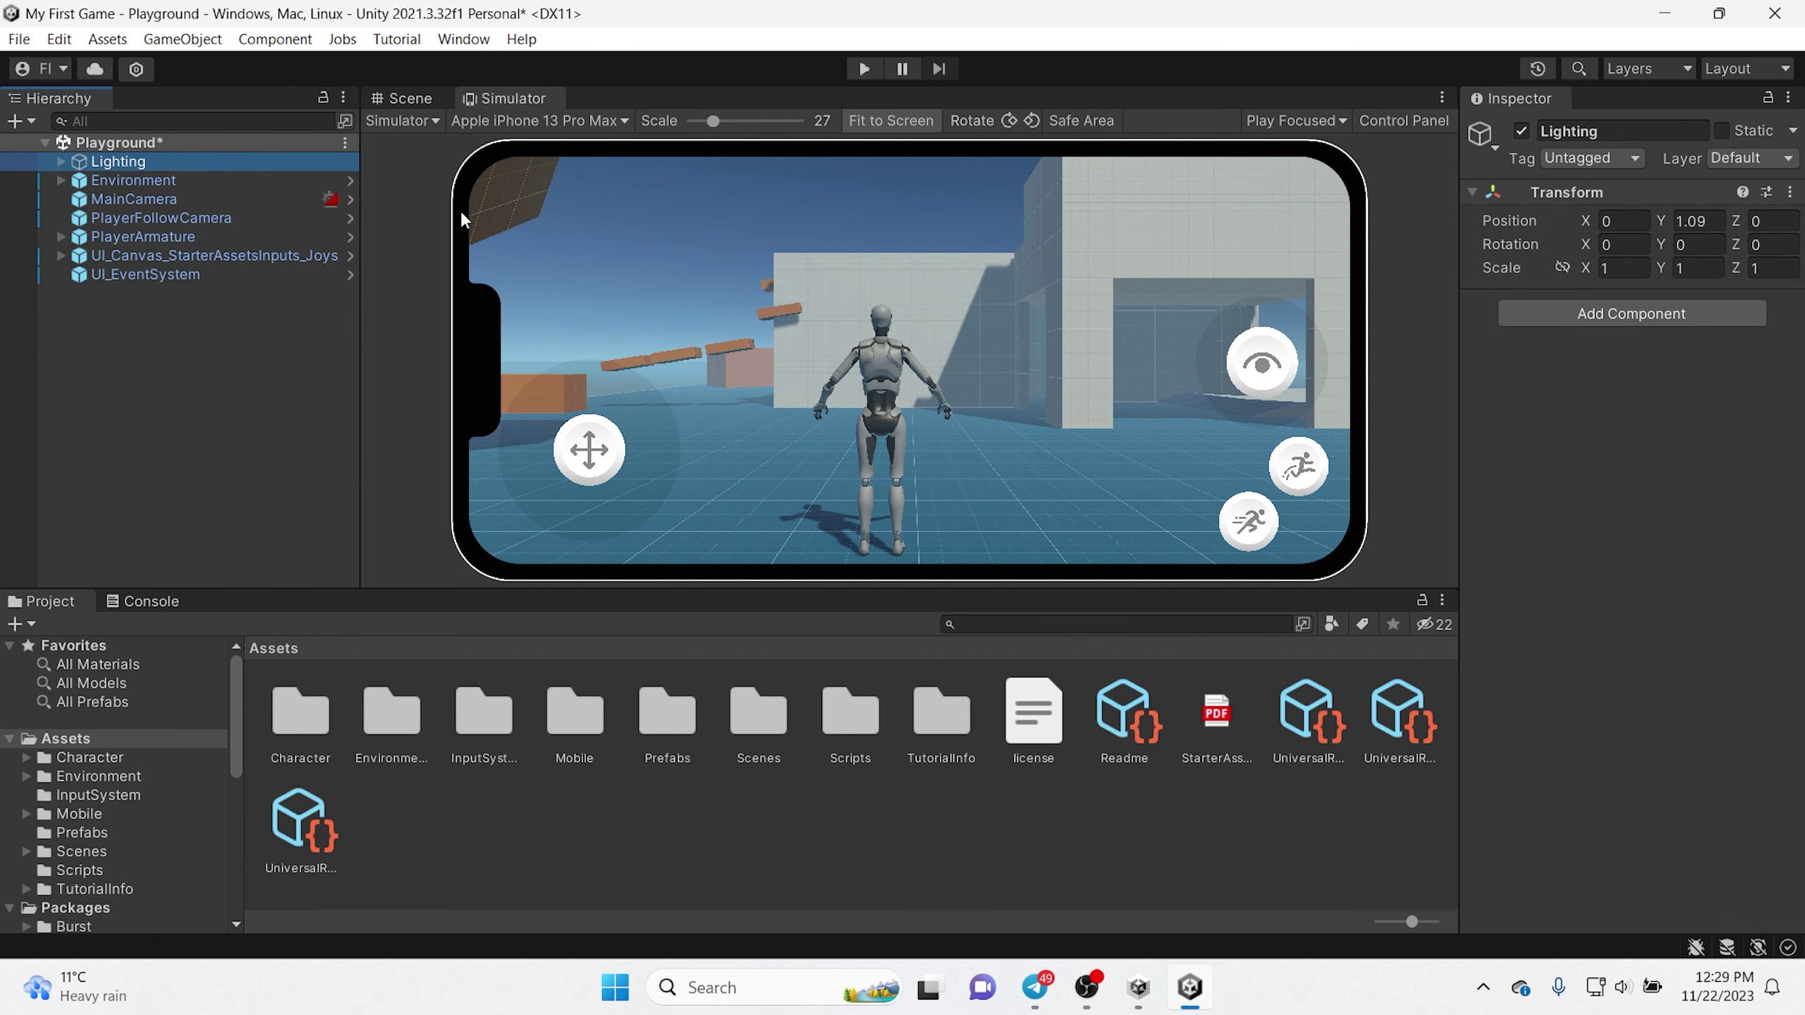
pyautogui.click(177, 200)
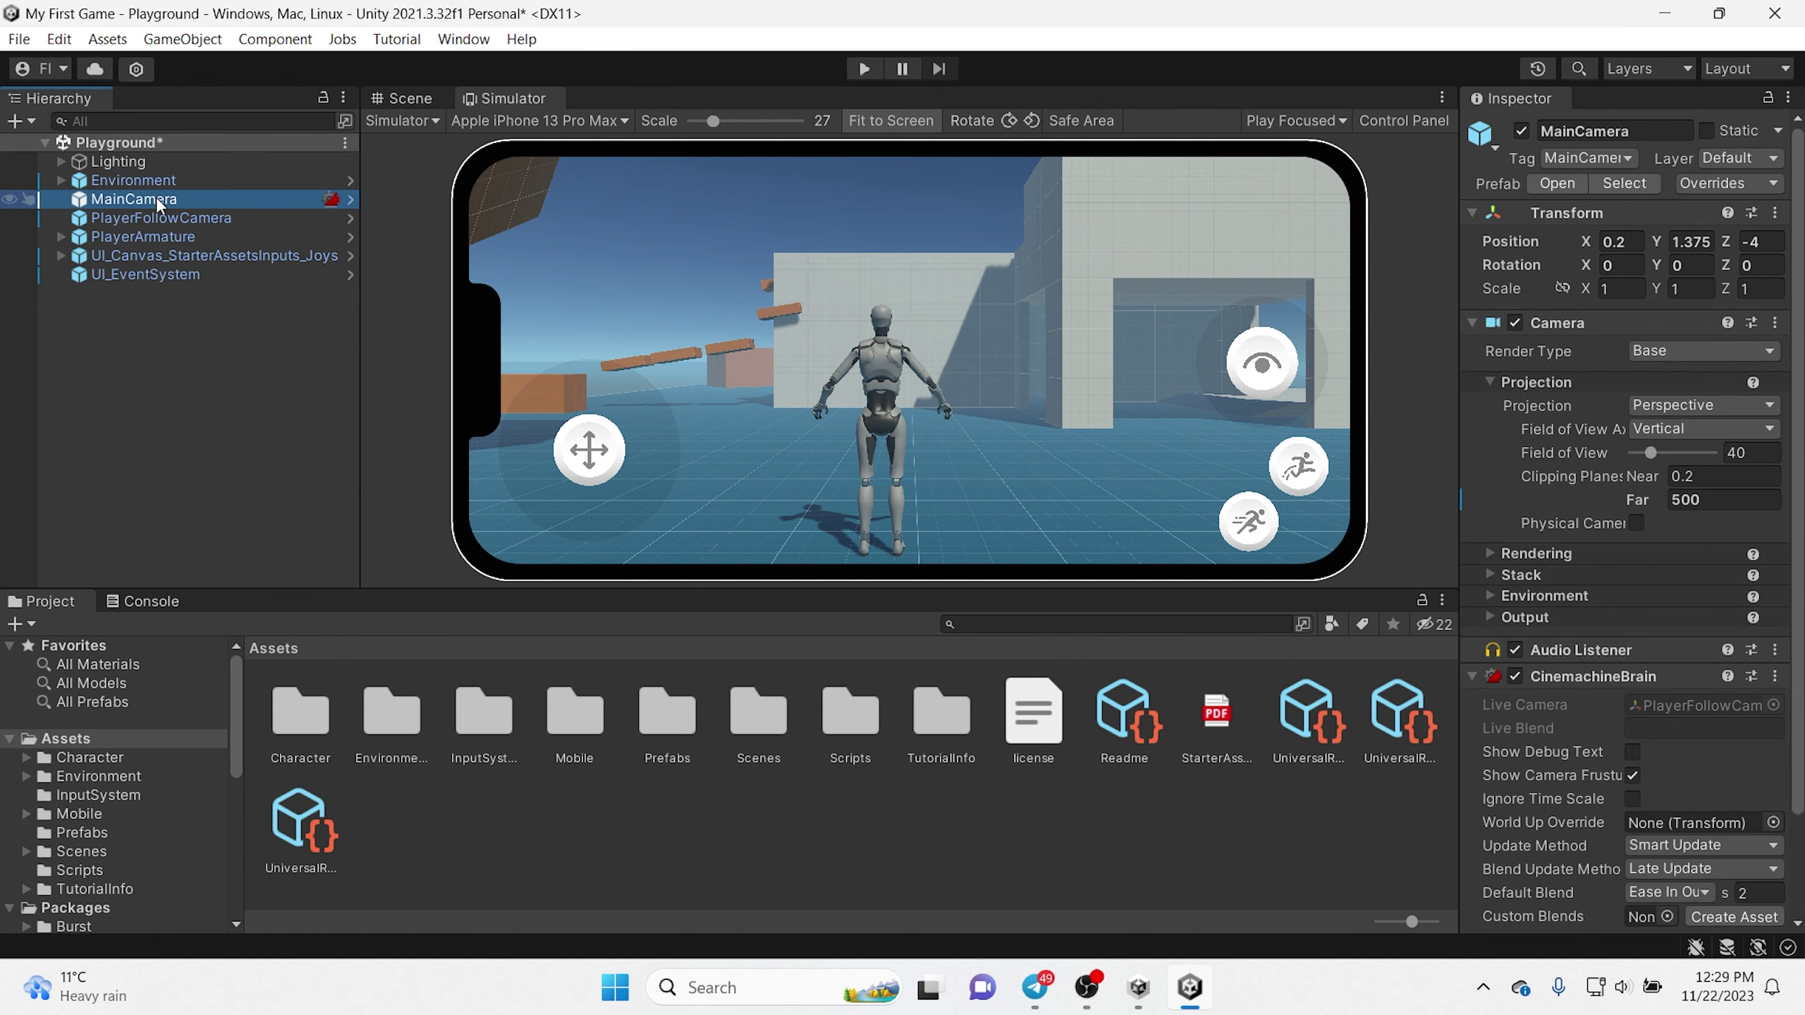
pyautogui.click(156, 180)
pyautogui.click(116, 199)
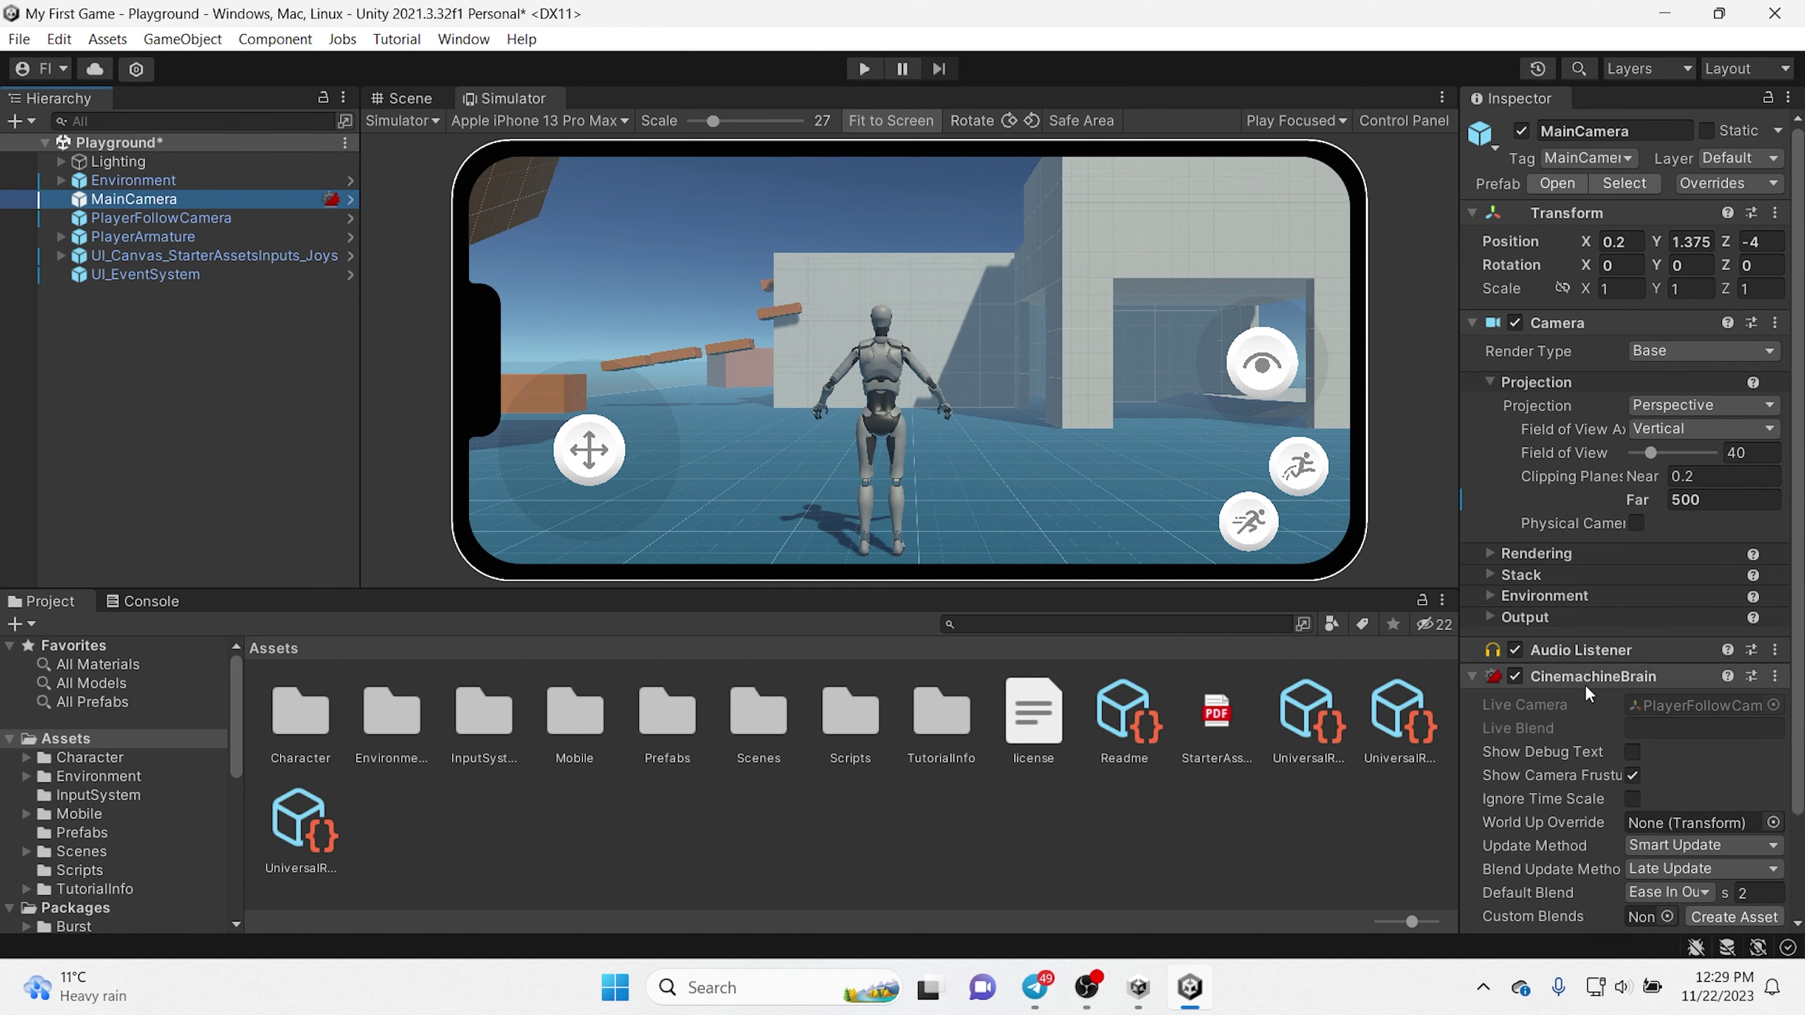
pyautogui.click(176, 180)
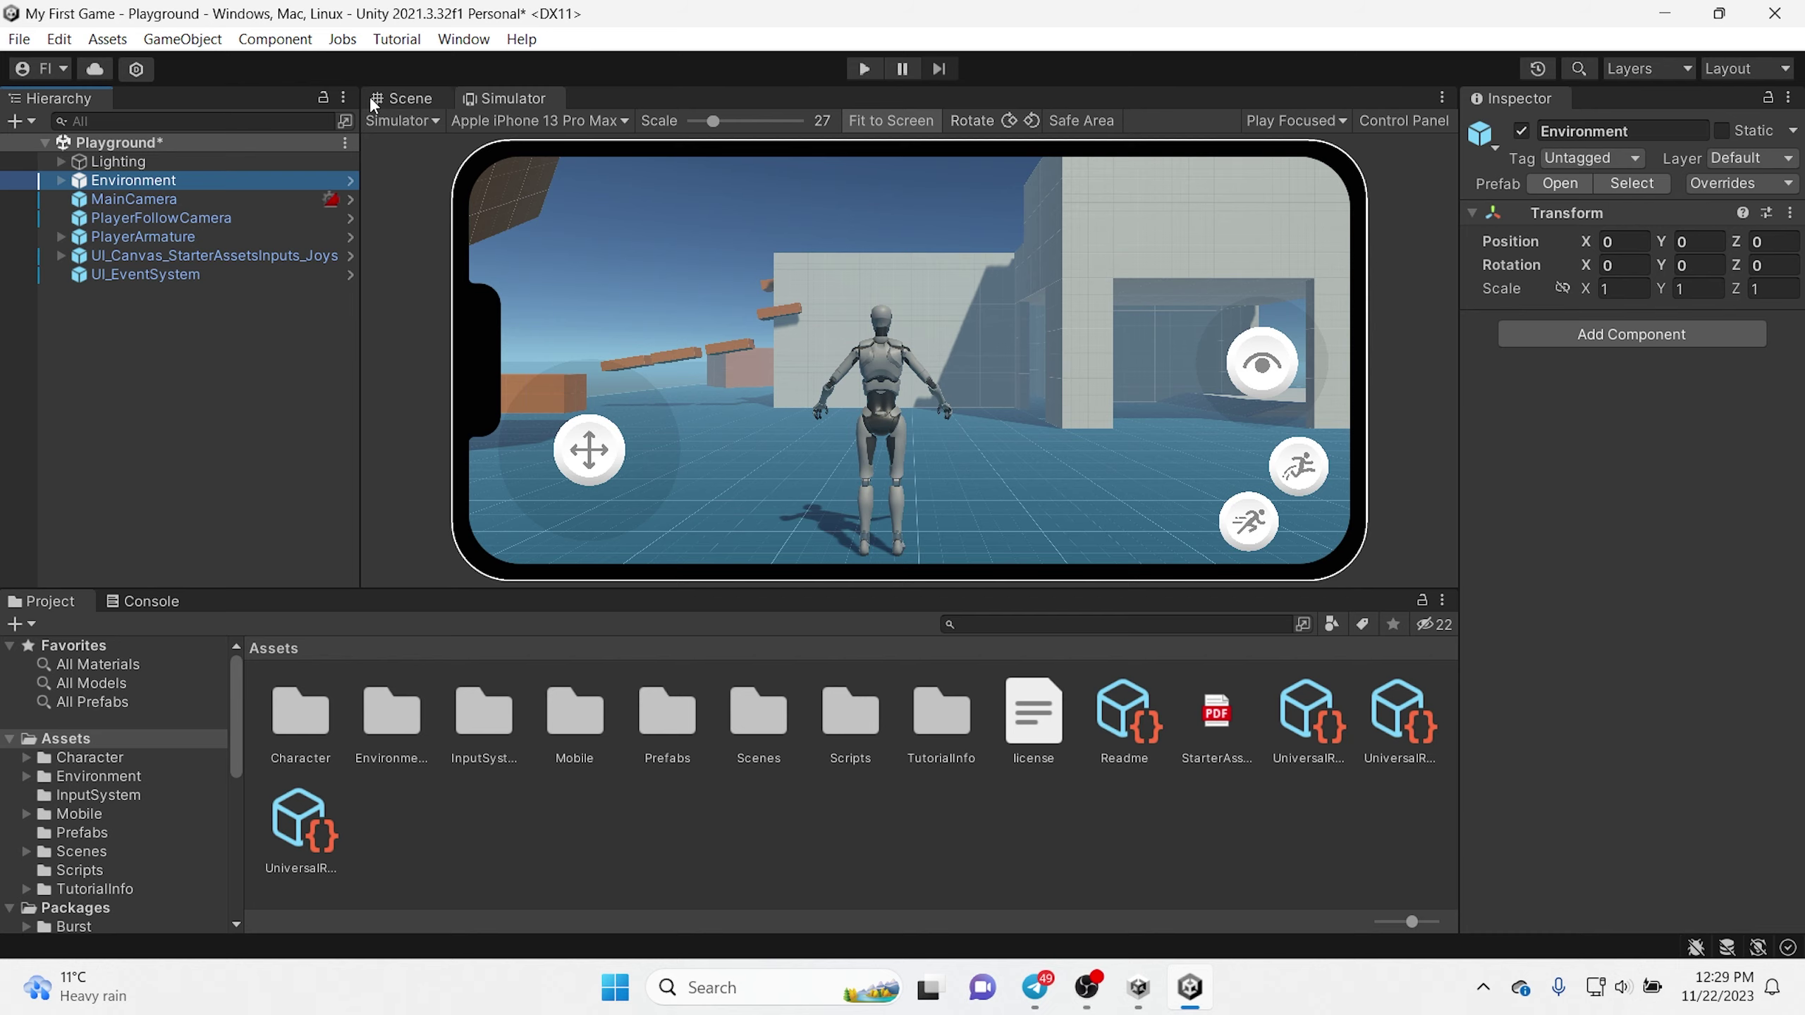
# Step: In the Scene view, look down on the level and select PlayerArmature at position 0, 0, 0
pyautogui.click(398, 97)
pyautogui.moveTo(823, 279)
pyautogui.keyDown('alt'); pyautogui.mouseDown()
pyautogui.moveTo(959, 298)
pyautogui.moveTo(742, 297)
pyautogui.moveTo(1159, 439)
pyautogui.moveTo(724, 403)
pyautogui.mouseUp(); pyautogui.keyUp('alt')
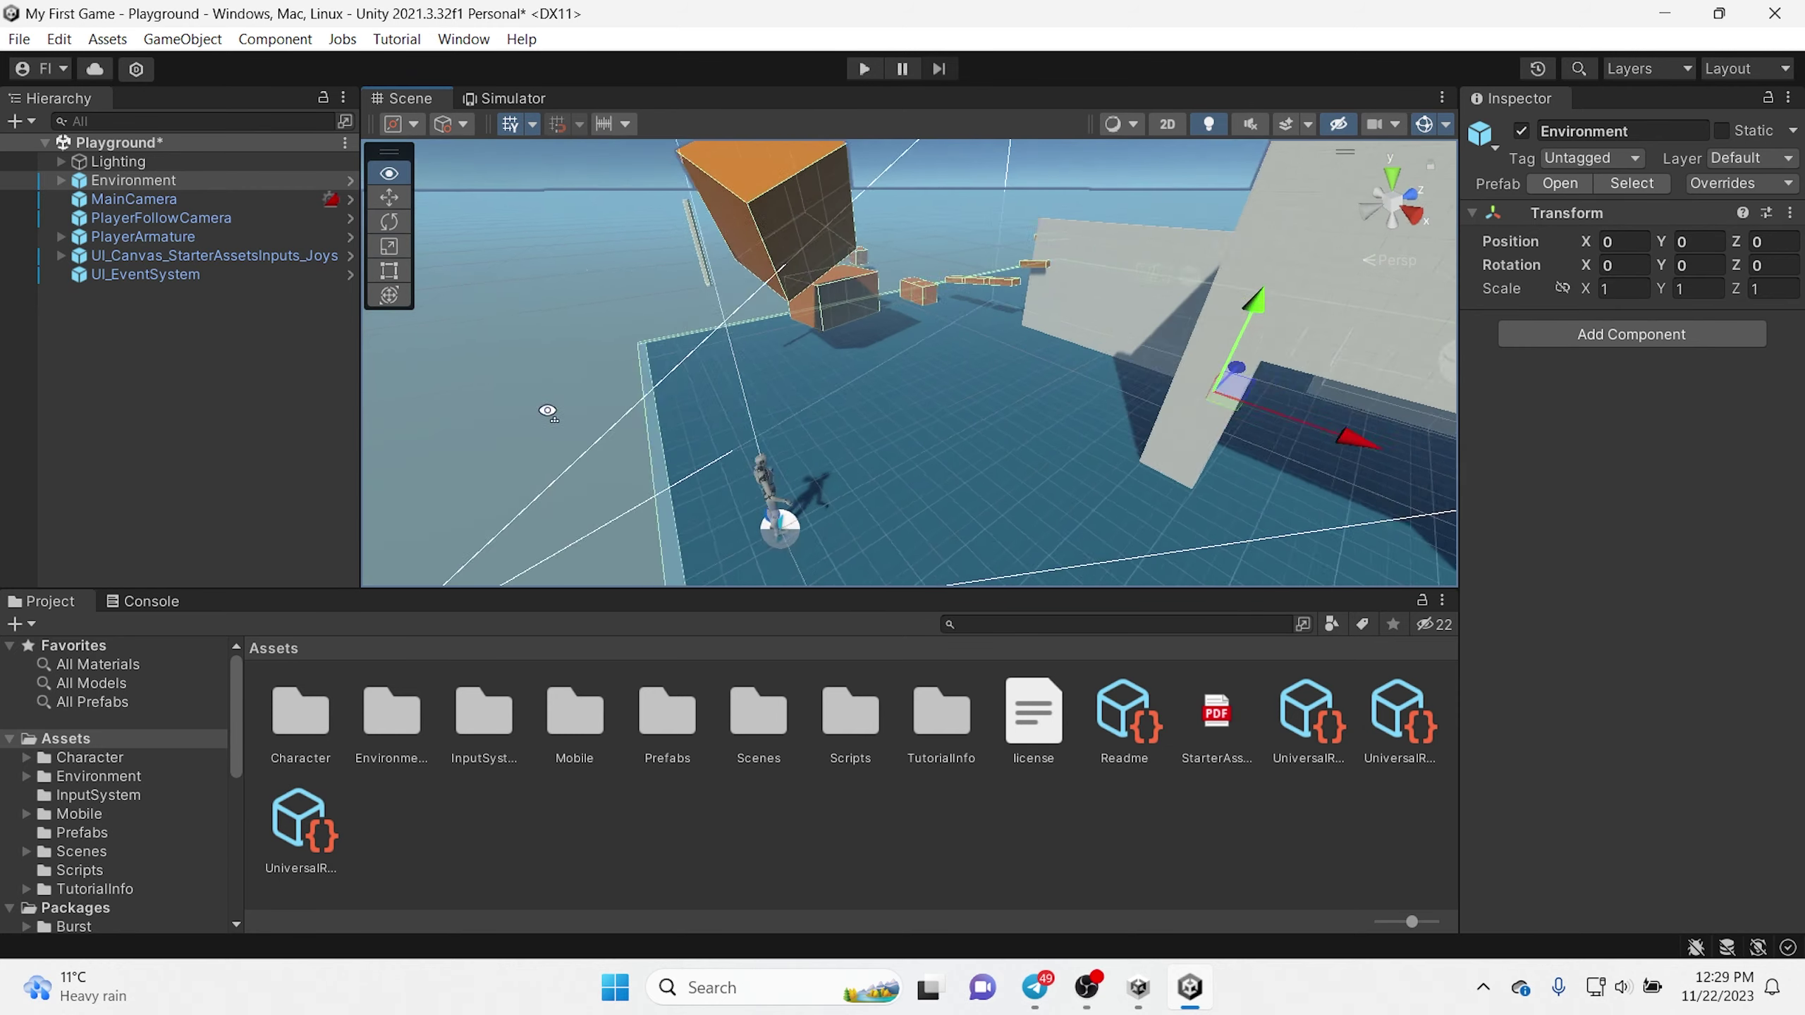
pyautogui.click(716, 402)
pyautogui.click(716, 402)
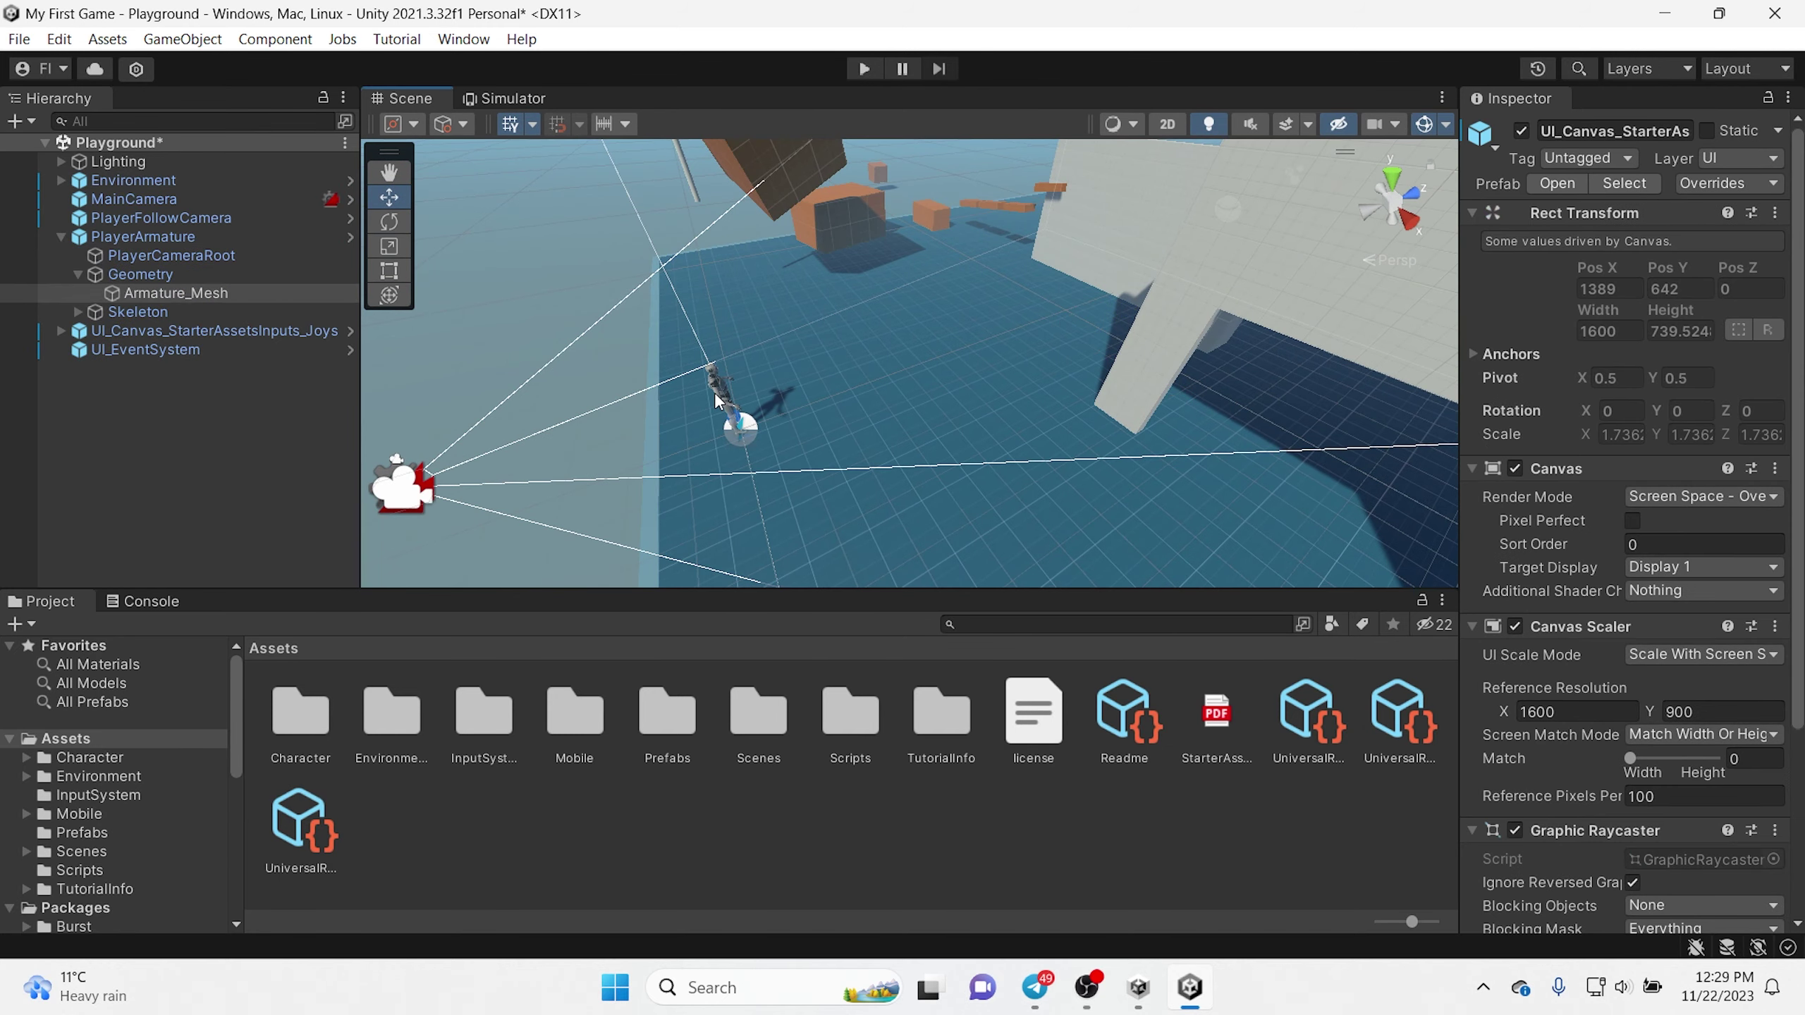
pyautogui.click(196, 253)
pyautogui.click(184, 221)
pyautogui.click(177, 238)
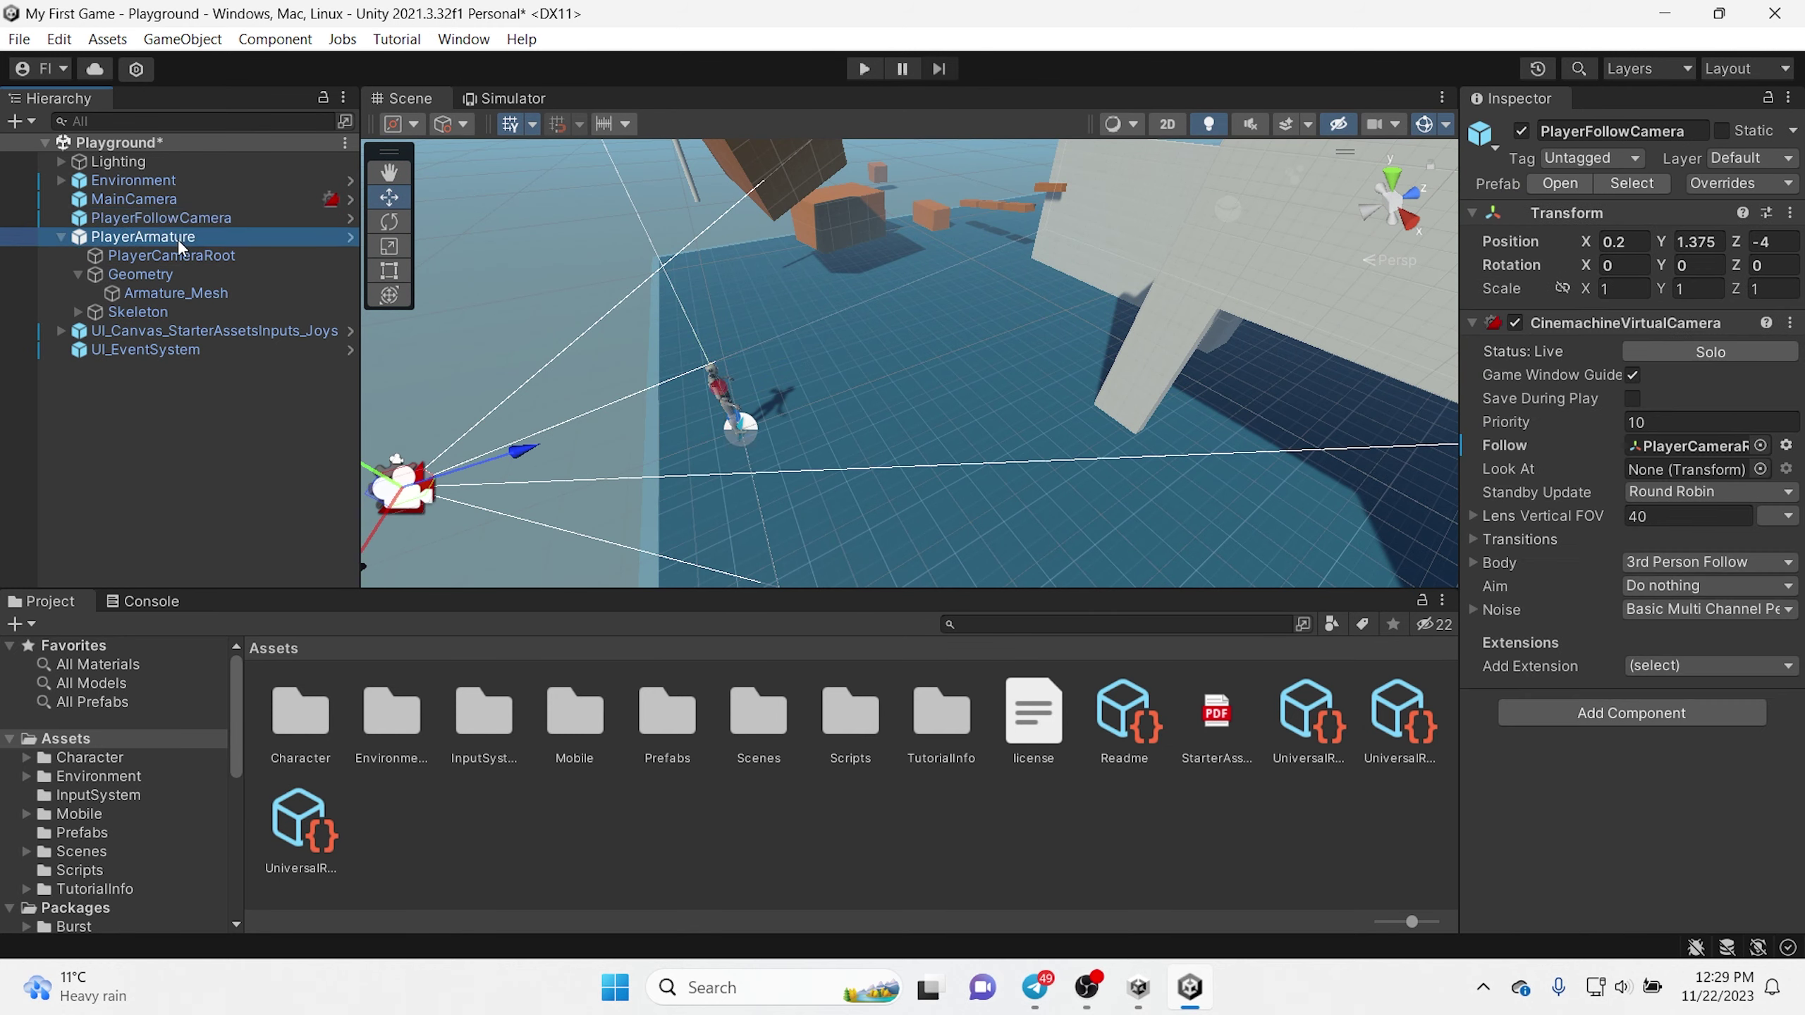
pyautogui.moveTo(455, 306)
pyautogui.keyDown('alt'); pyautogui.mouseDown()
pyautogui.moveTo(985, 331)
pyautogui.moveTo(728, 294)
pyautogui.mouseUp(); pyautogui.keyUp('alt')
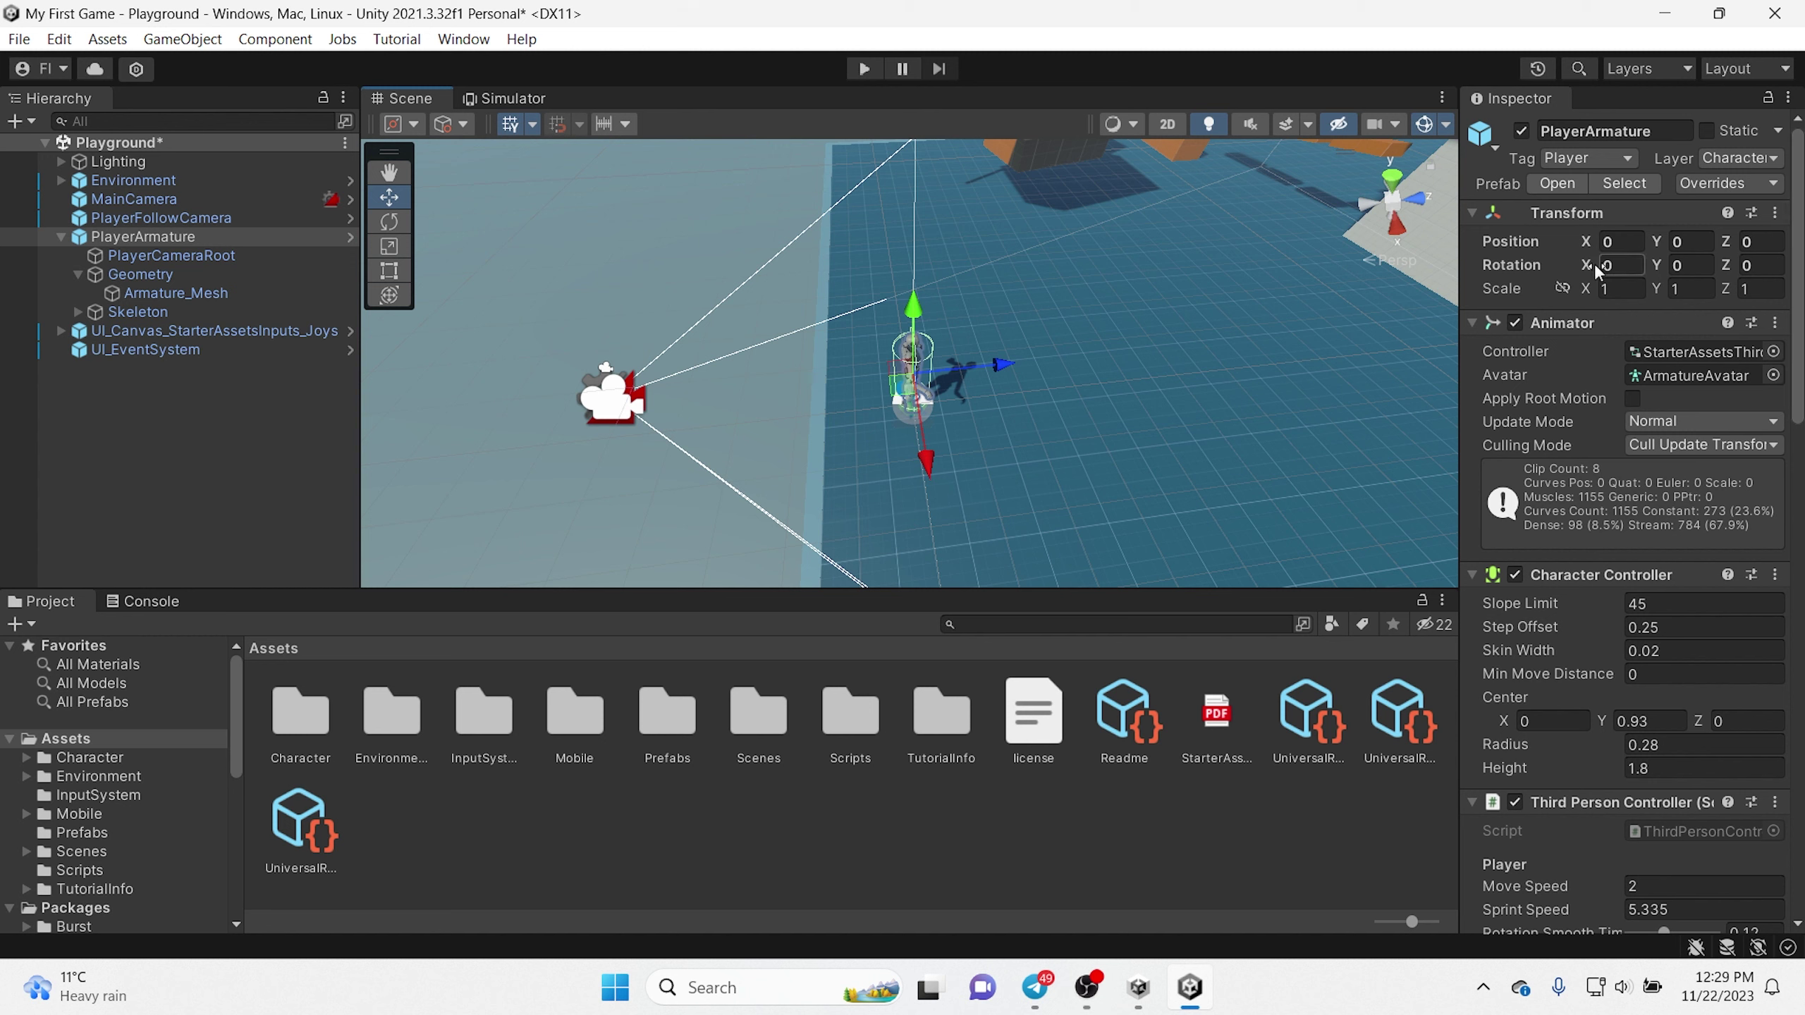
# Step: Scrub PlayerArmature's Transform position to X -0.4, Y 1.17, Z 0.3
pyautogui.moveTo(1584, 245)
pyautogui.mouseDown()
pyautogui.moveTo(1649, 245)
pyautogui.moveTo(1450, 234)
pyautogui.moveTo(1595, 240)
pyautogui.mouseUp()
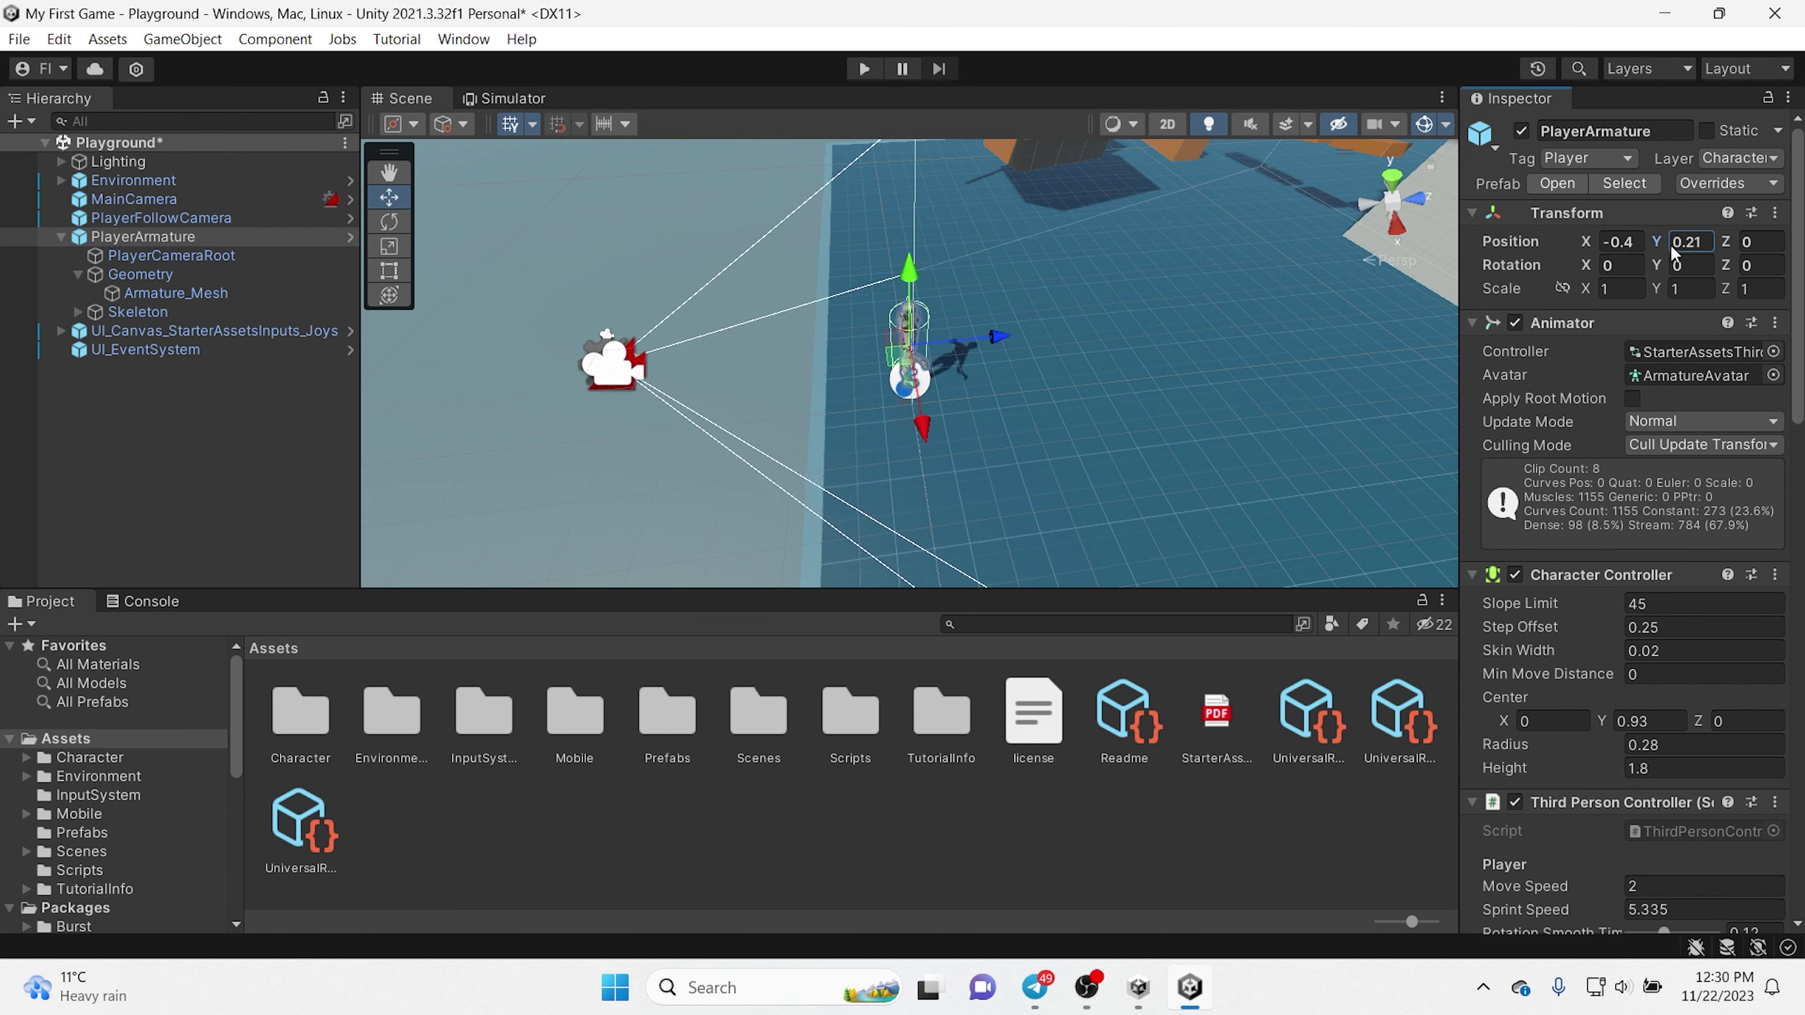
pyautogui.moveTo(1666, 244)
pyautogui.mouseDown()
pyautogui.moveTo(1633, 240)
pyautogui.moveTo(1779, 243)
pyautogui.moveTo(1753, 247)
pyautogui.mouseUp()
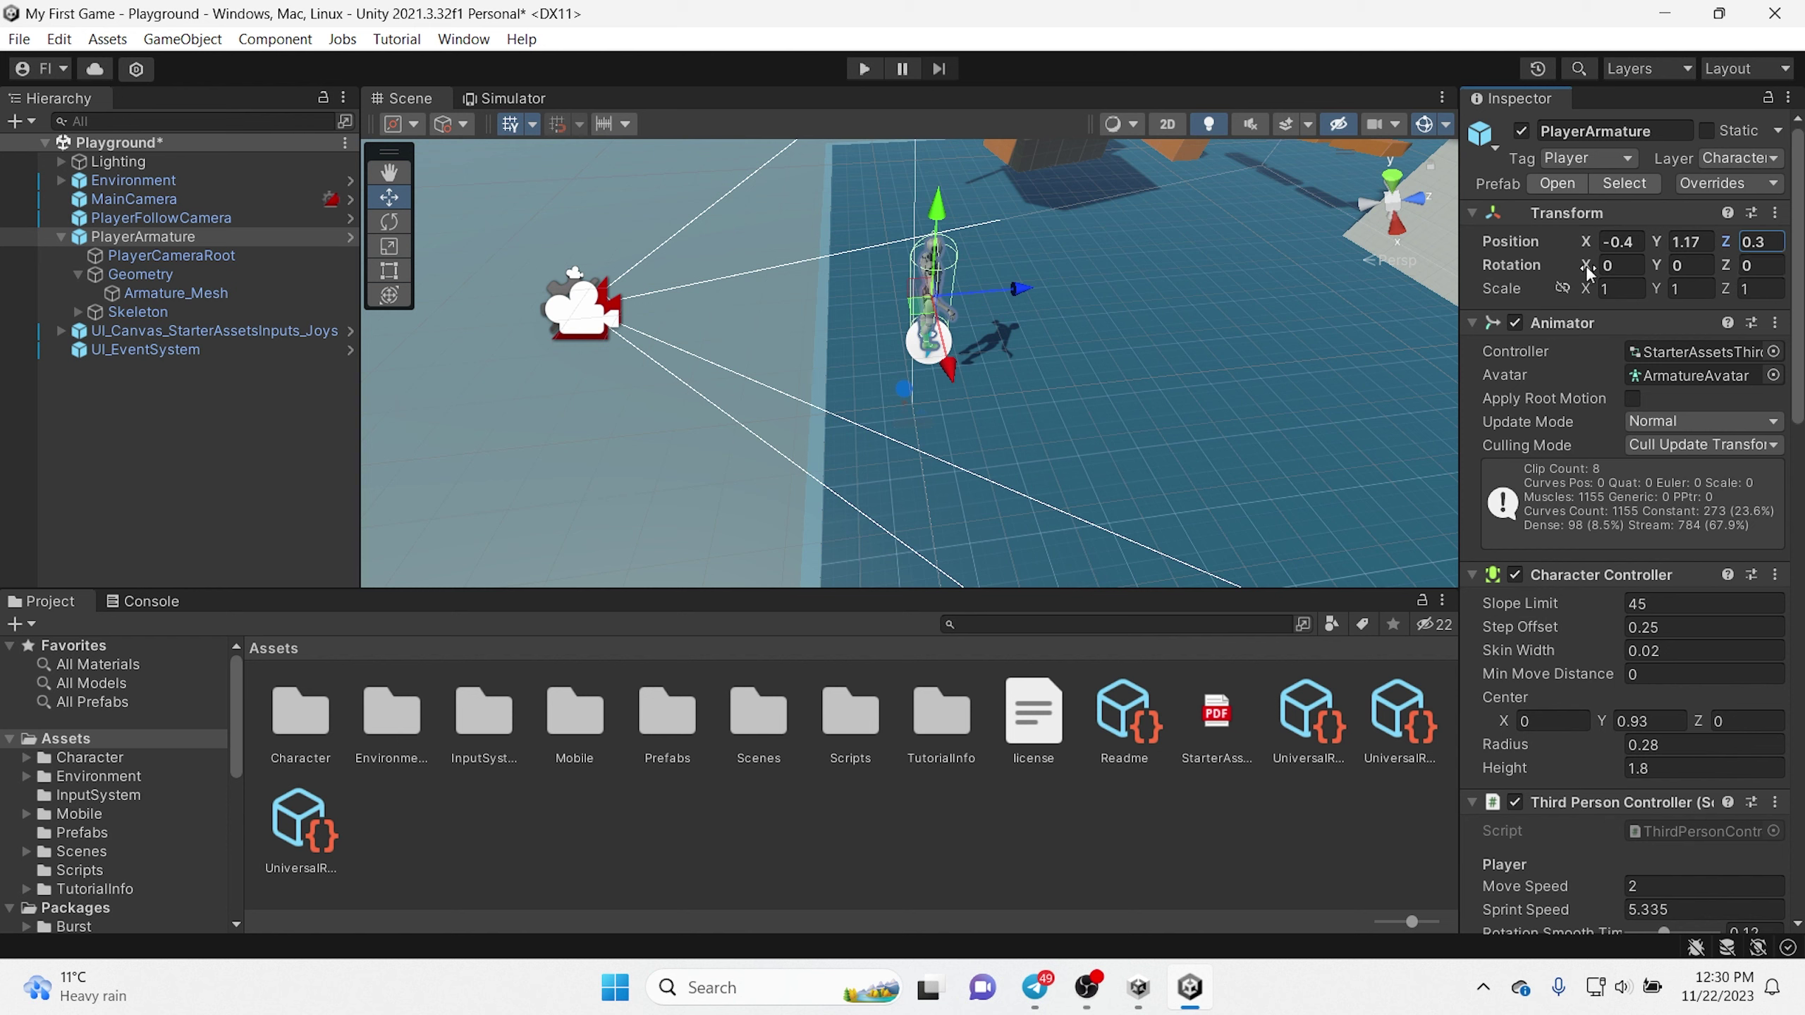
# Step: Scrub PlayerArmature's Rotation X forward and back, ending at 3.28
pyautogui.moveTo(1589, 273); pyautogui.dragTo(674, 372)
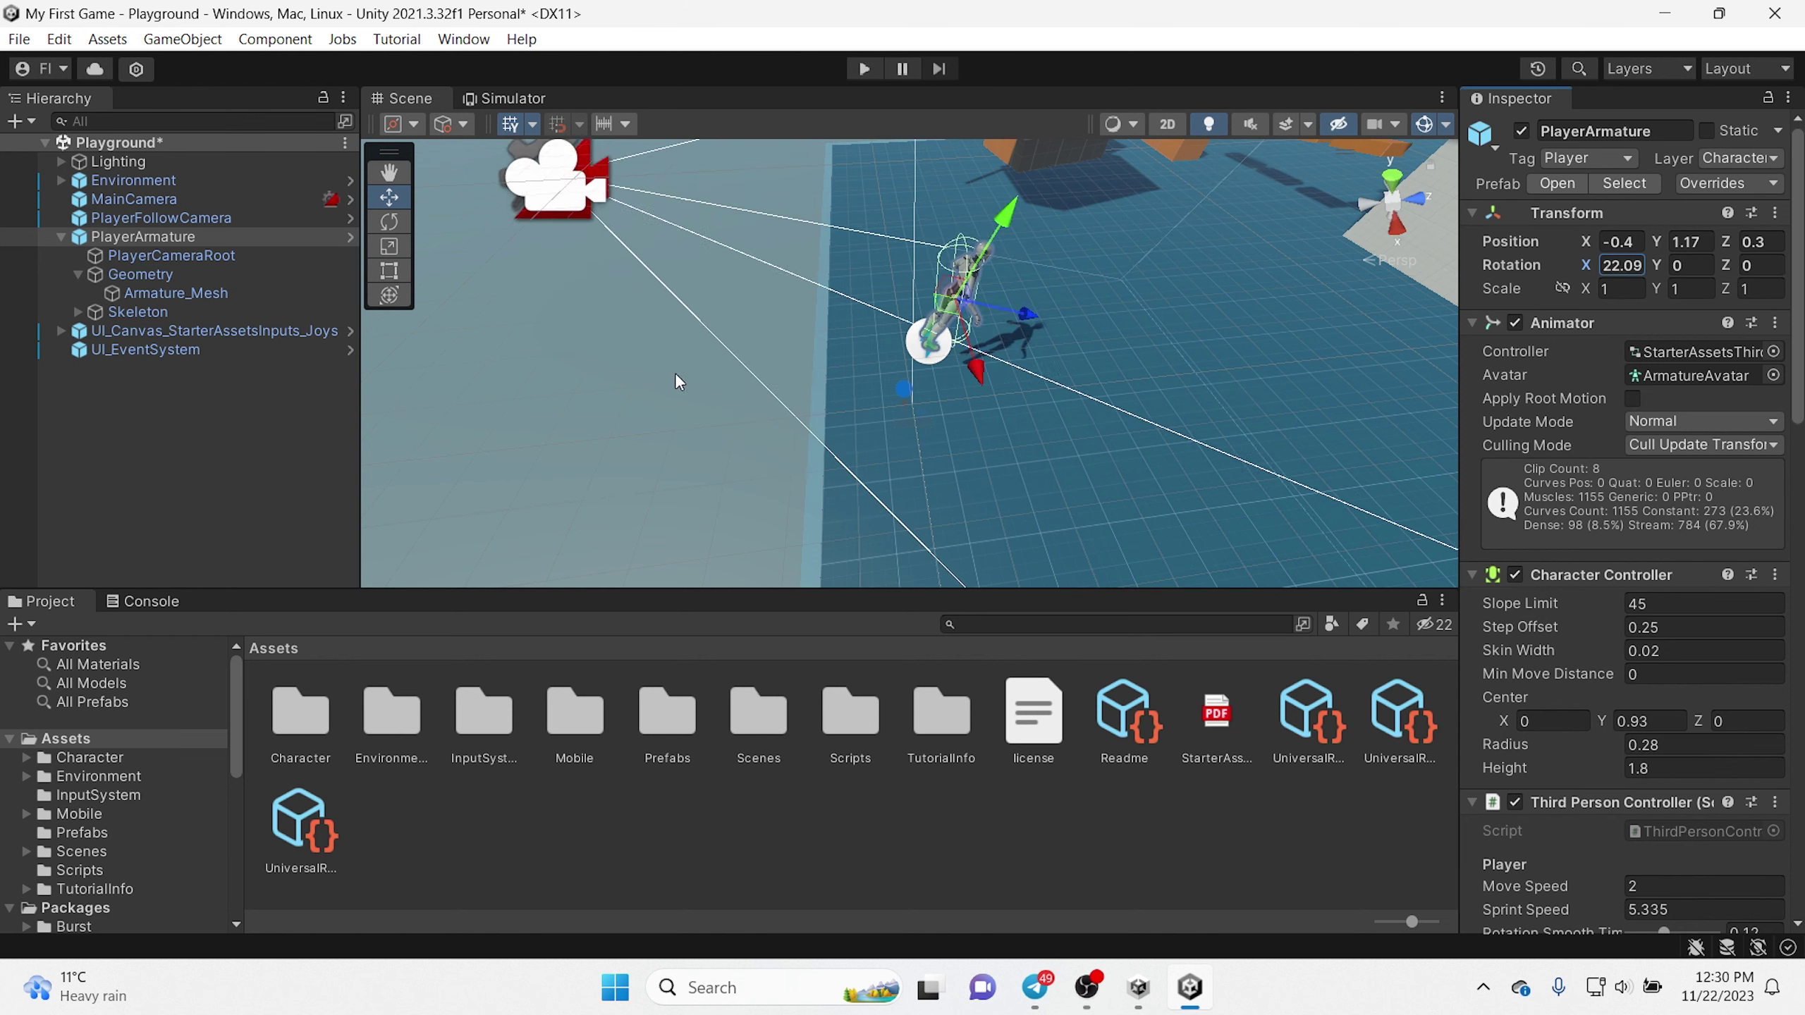
pyautogui.moveTo(1586, 266)
pyautogui.mouseDown()
pyautogui.moveTo(1068, 231)
pyautogui.moveTo(1151, 509)
pyautogui.moveTo(787, 329)
pyautogui.moveTo(362, 190)
pyautogui.moveTo(1652, 275)
pyautogui.moveTo(1390, 269)
pyautogui.mouseUp()
# Step: Set PlayerArmature's Rotation X to -0.26 and scale it to 5.94, 1.24, 6.44
pyautogui.click(1593, 291)
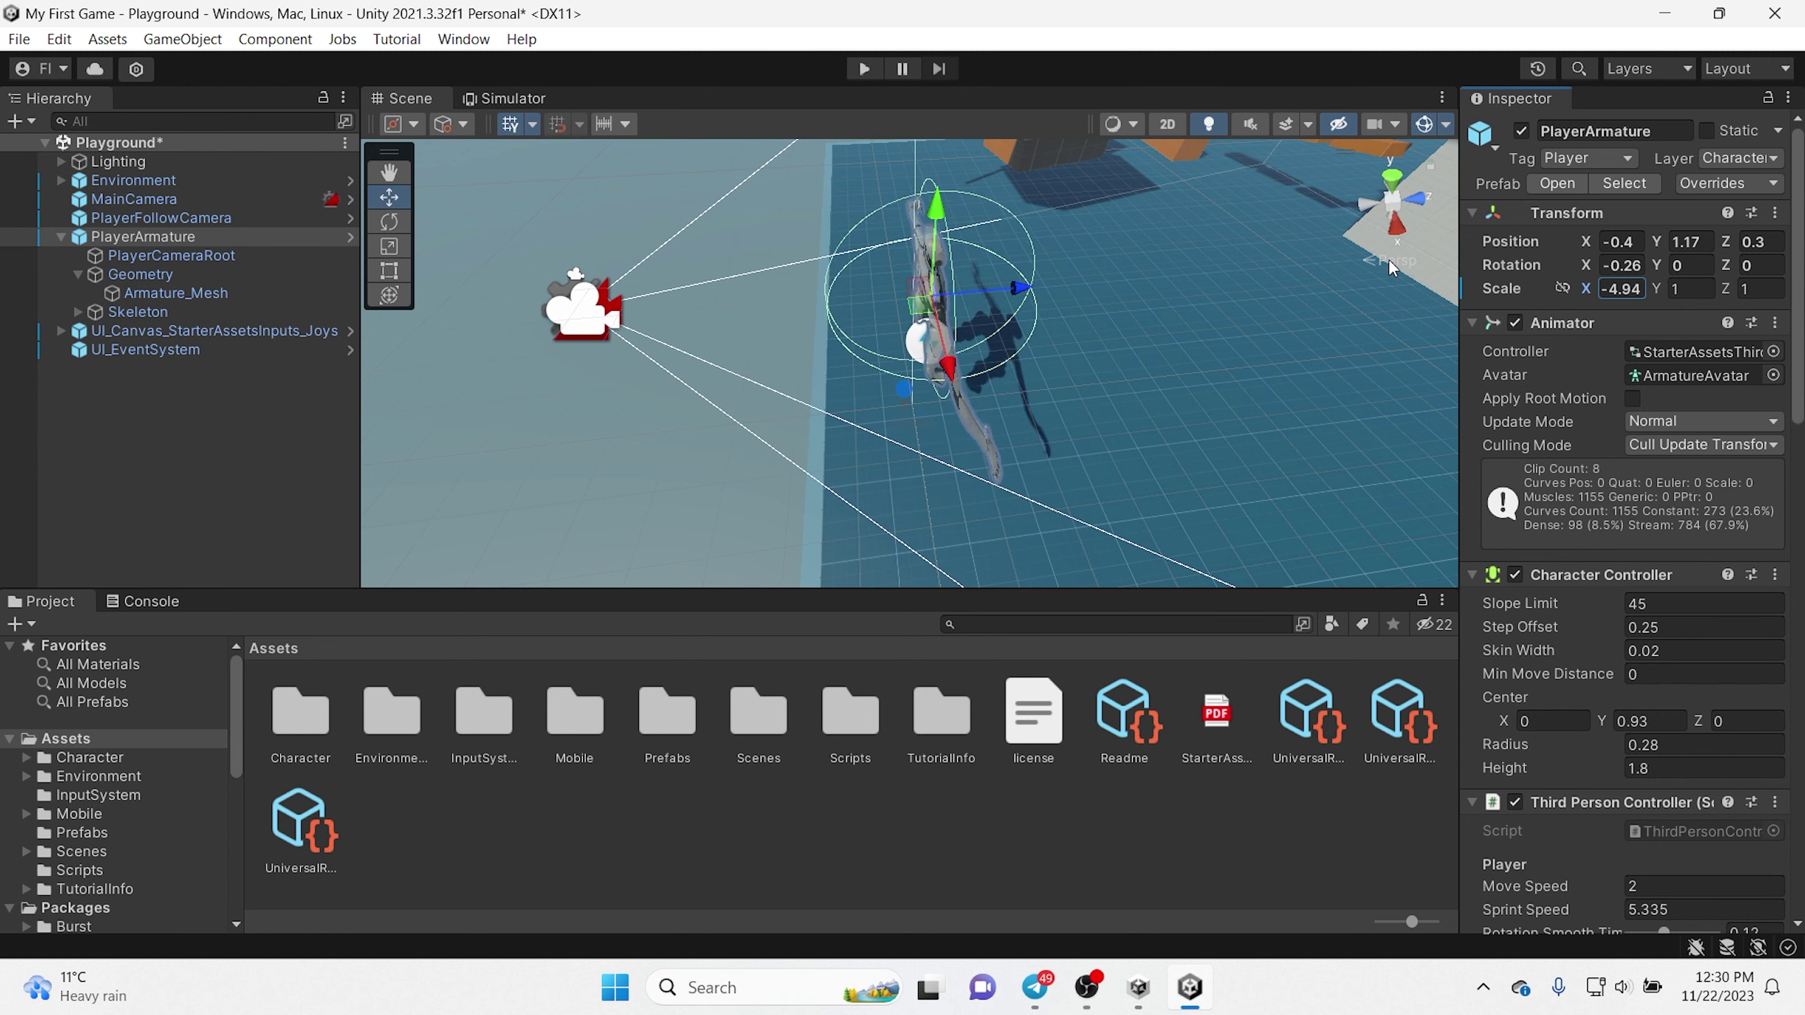
pyautogui.moveTo(1391, 269)
pyautogui.mouseDown()
pyautogui.moveTo(8, 313)
pyautogui.moveTo(1723, 301)
pyautogui.moveTo(211, 277)
pyautogui.moveTo(1731, 282)
pyautogui.moveTo(1503, 252)
pyautogui.mouseUp()
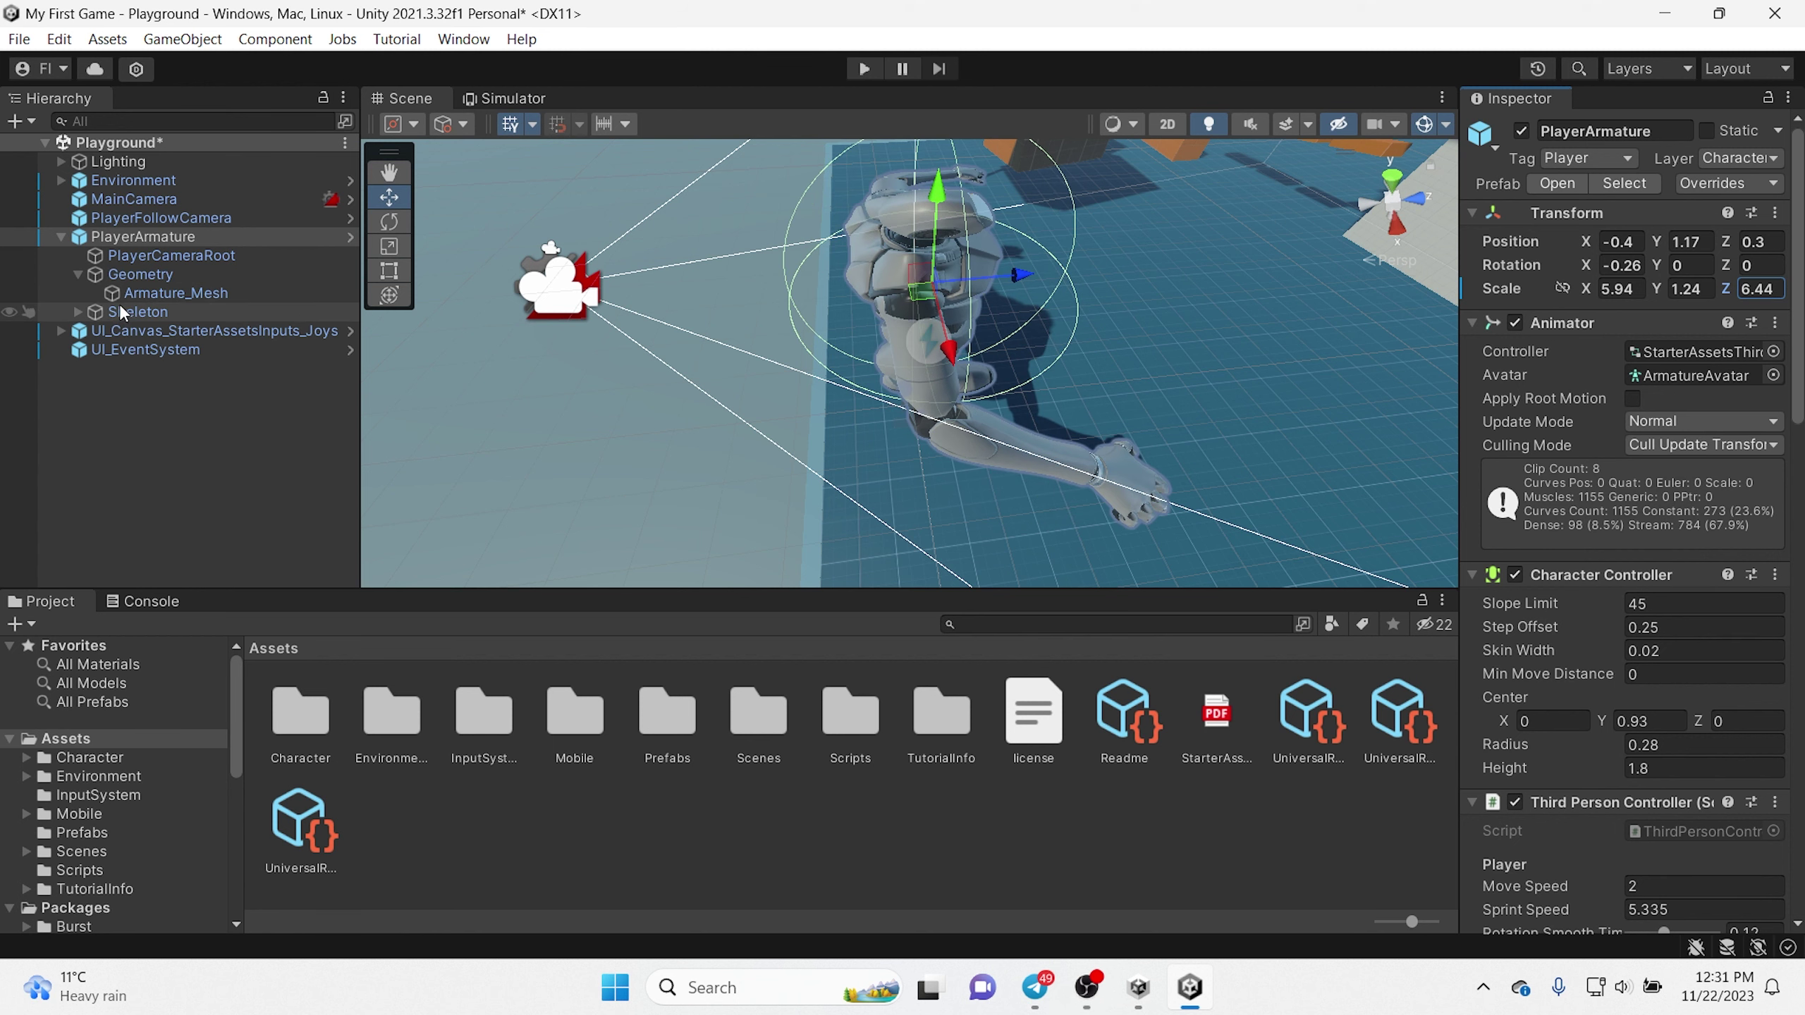